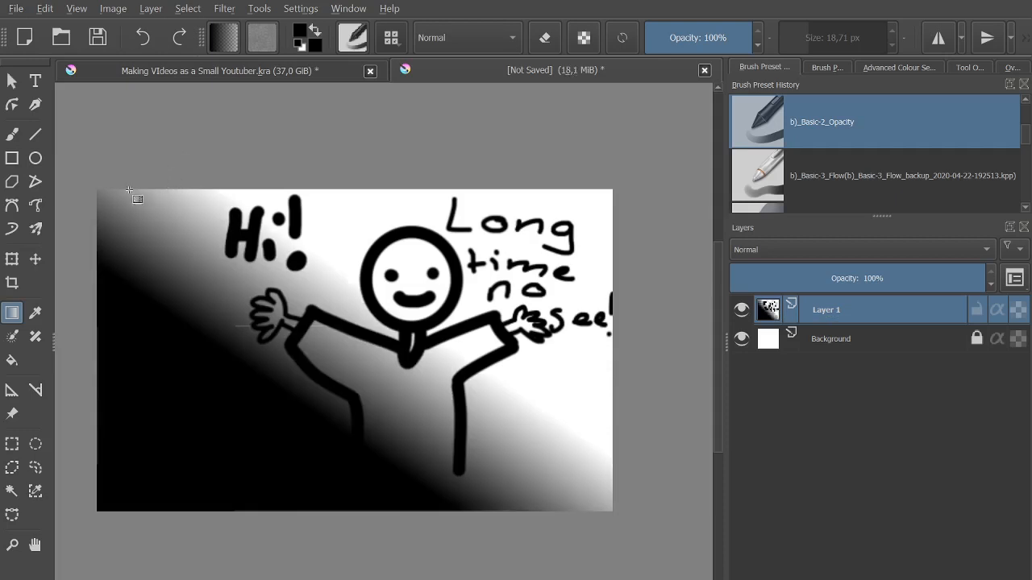
Try black-to-transparent linear gradients at several angles and lengths over the stick-figure drawing, undoing each one
{"action": "key", "text": "ctrl+z"}
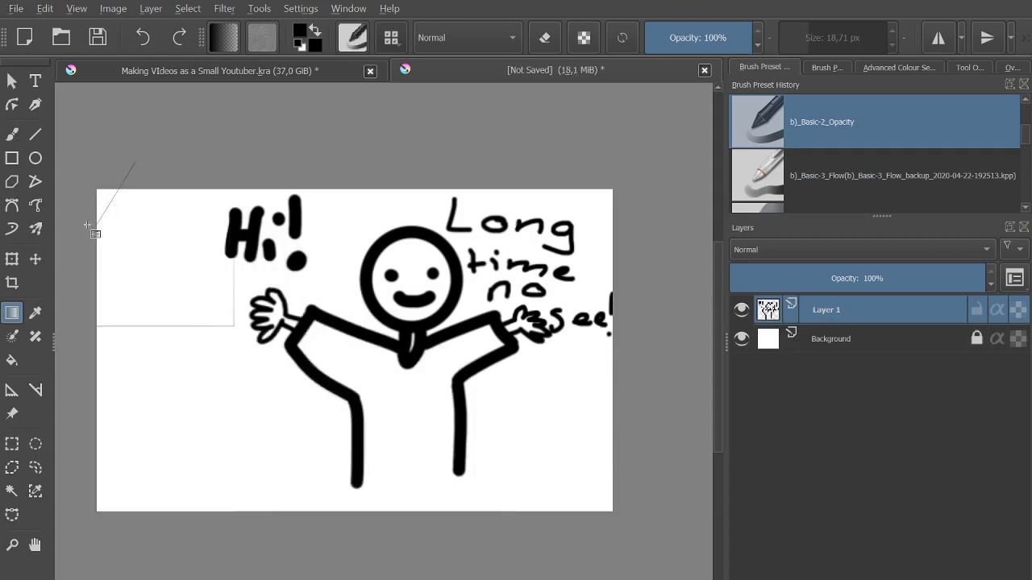
{"action": "left_click_drag", "start_coordinate": [85, 190], "coordinate": [87, 189]}
{"action": "key", "text": "ctrl+z"}
{"action": "left_click_drag", "start_coordinate": [100, 232], "coordinate": [140, 175]}
{"action": "key", "text": "ctrl+z"}
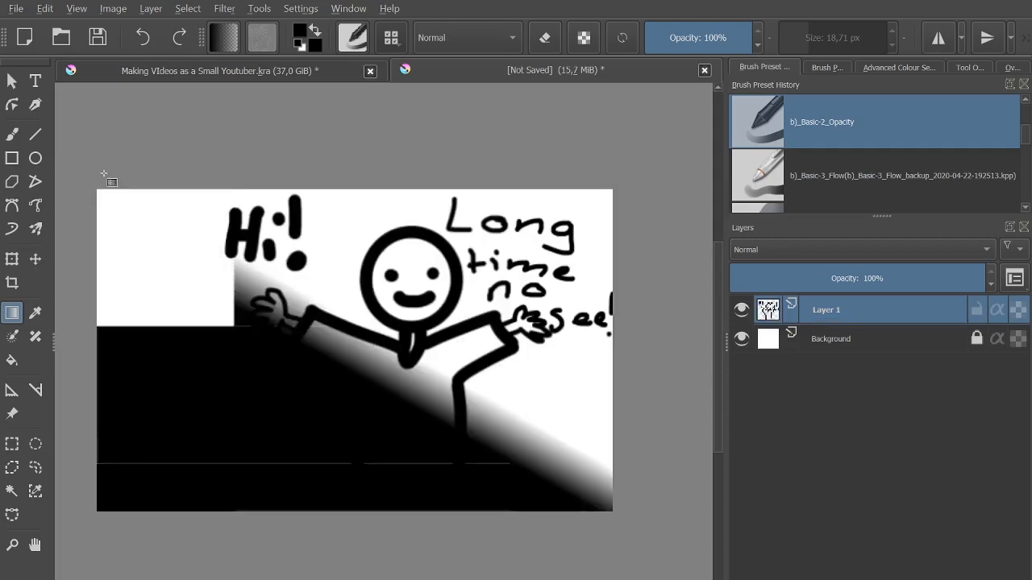
{"action": "left_click_drag", "start_coordinate": [97, 223], "coordinate": [132, 265]}
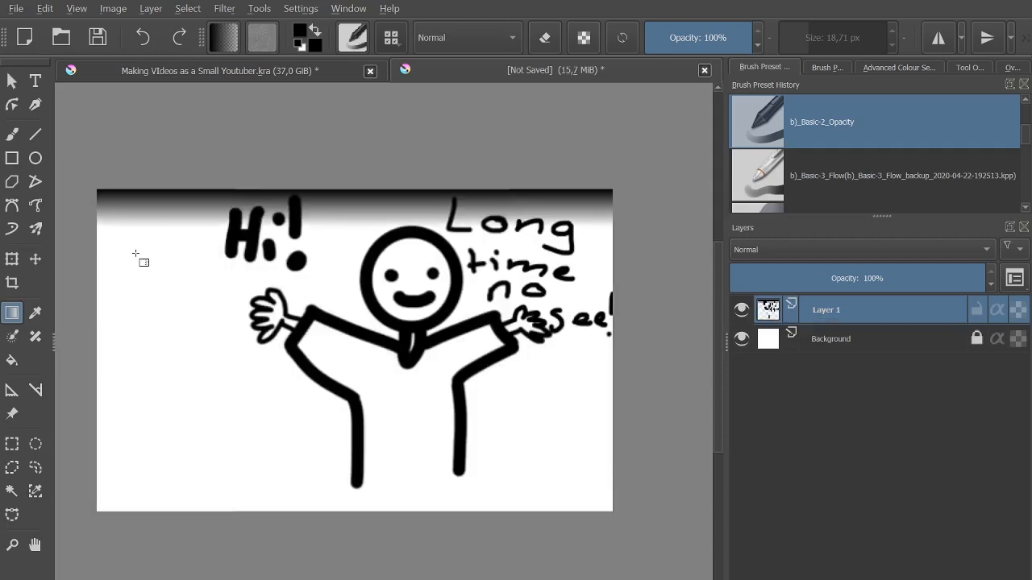
{"action": "key", "text": "ctrl+z"}
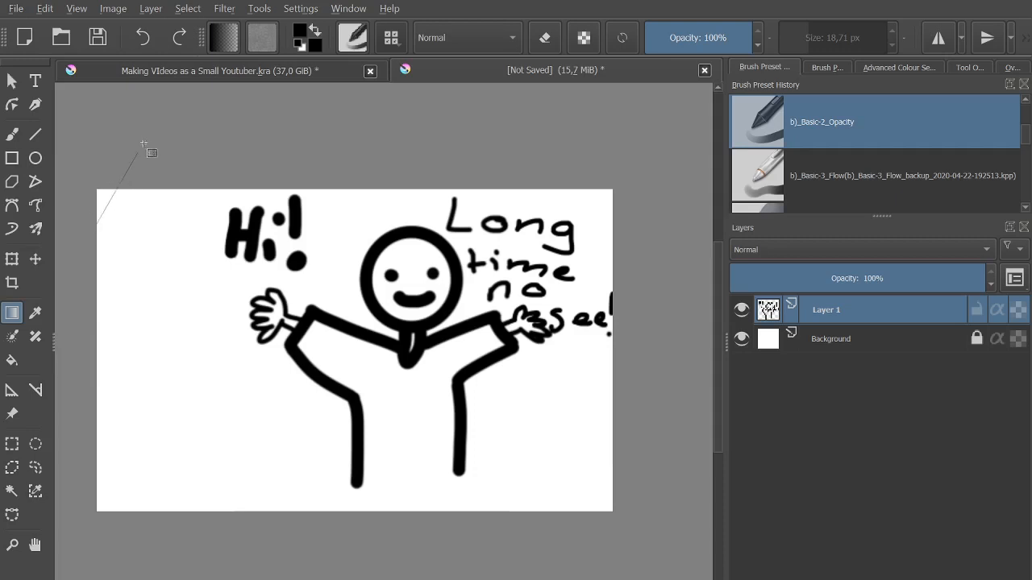
{"action": "left_click_drag", "start_coordinate": [143, 144], "coordinate": [150, 153]}
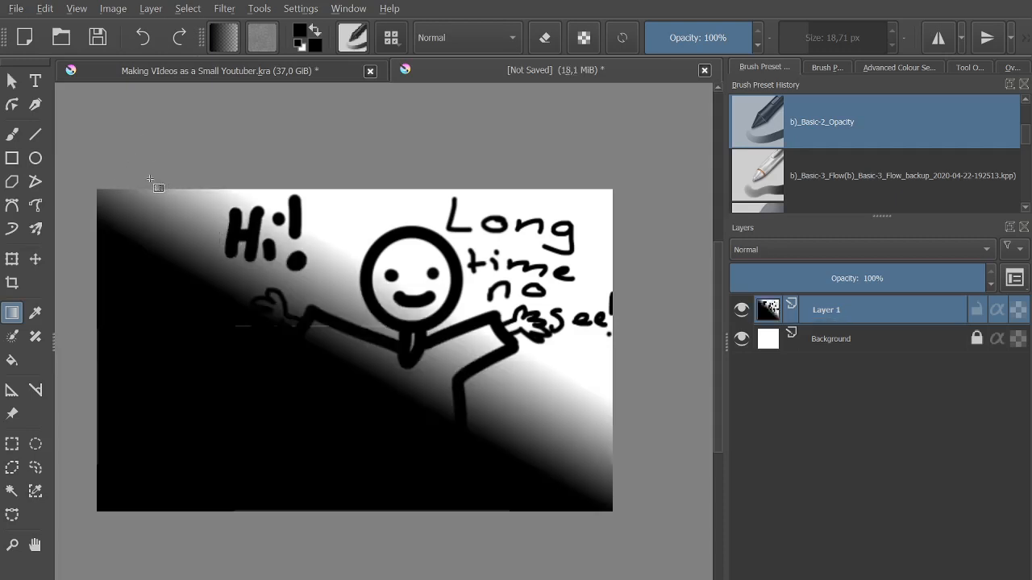
{"action": "key", "text": "ctrl+z"}
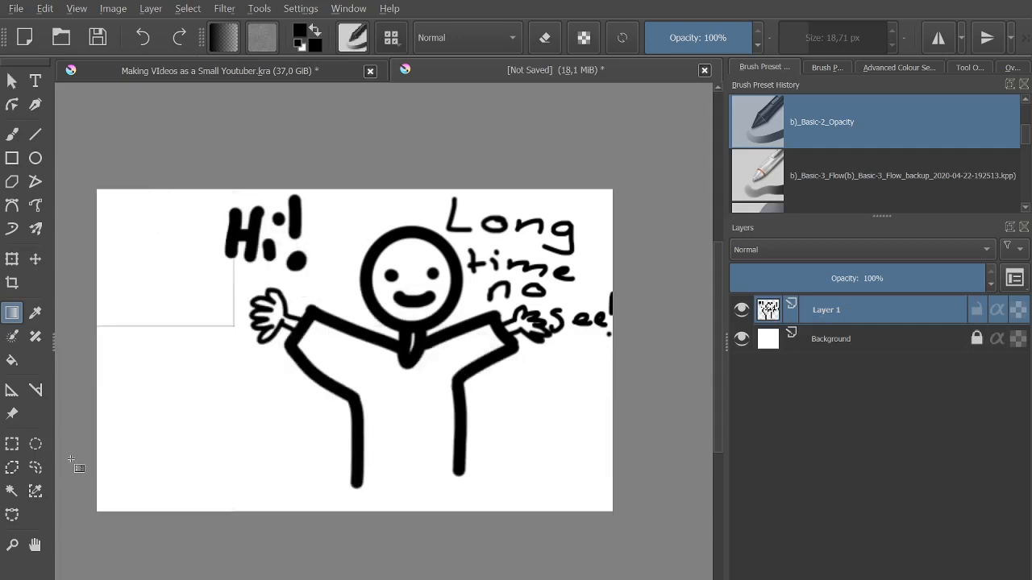
{"action": "mouse_move", "coordinate": [129, 530]}
{"action": "left_mouse_down"}
{"action": "mouse_move", "coordinate": [125, 521]}
{"action": "mouse_move", "coordinate": [114, 545]}
{"action": "left_mouse_up"}
{"action": "key", "text": "ctrl+z"}
{"action": "key", "text": "ctrl+z"}
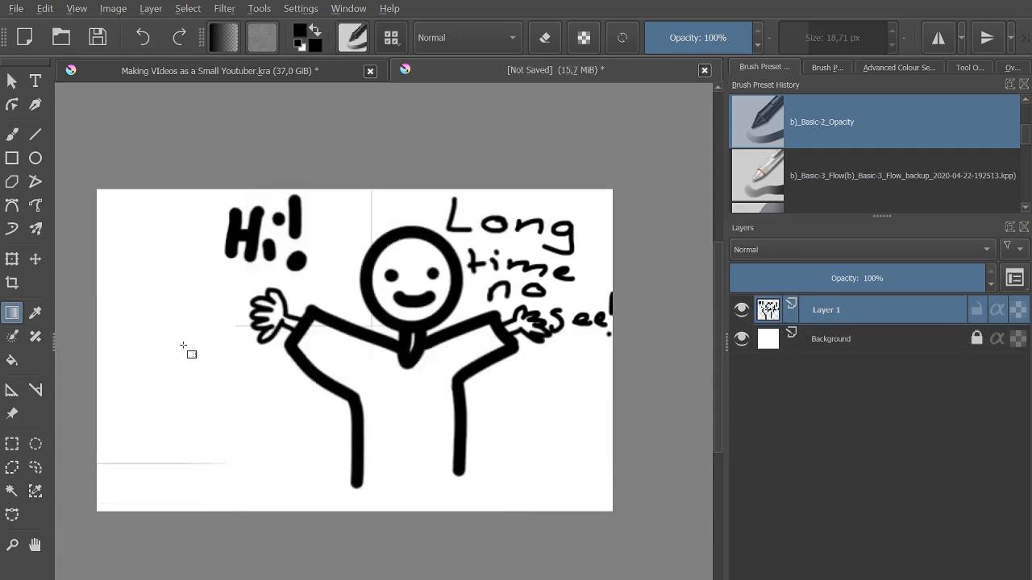
{"action": "left_click_drag", "start_coordinate": [110, 183], "coordinate": [170, 376]}
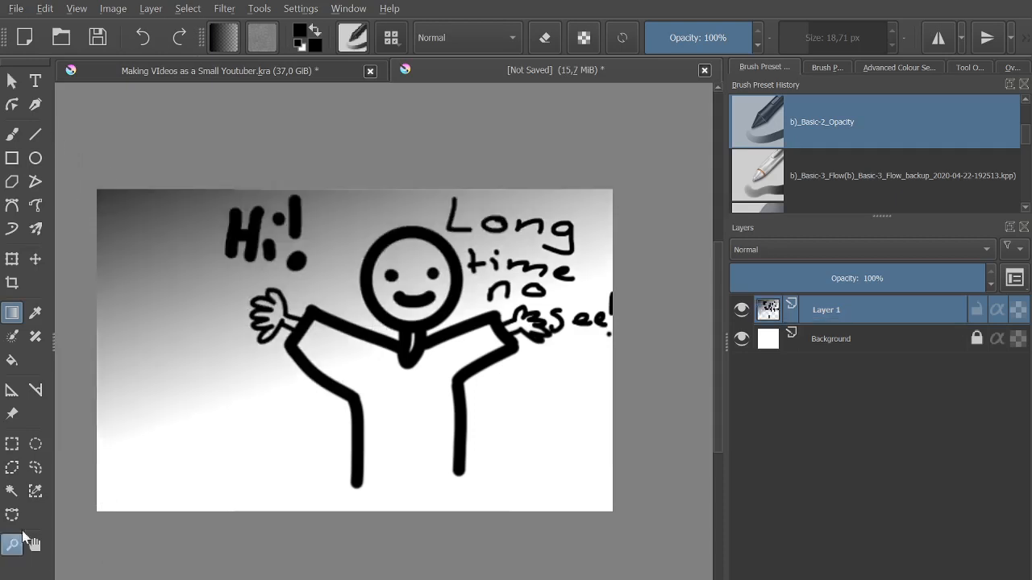
{"action": "key", "text": "ctrl+z"}
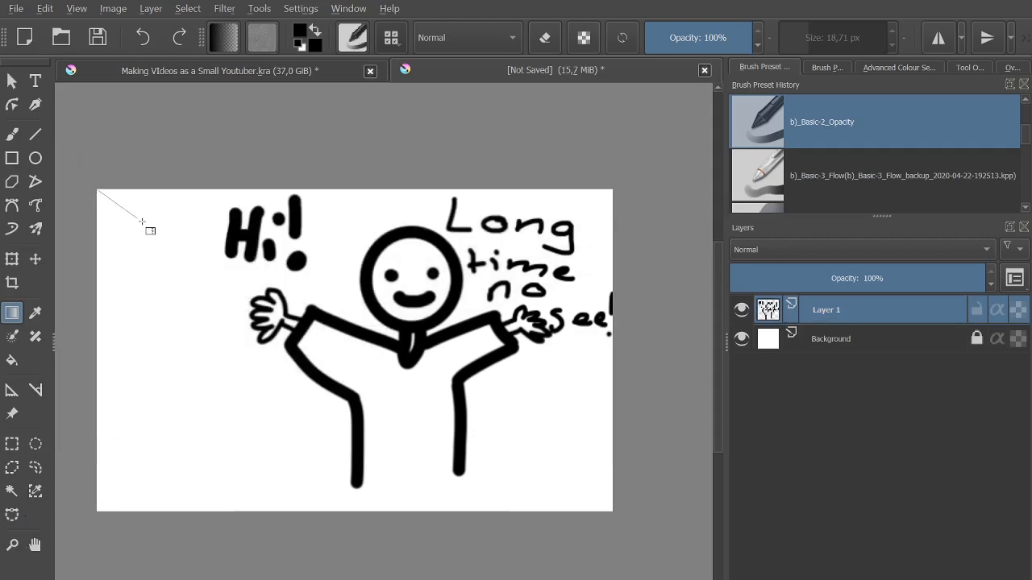
Darken the corners of the stick-figure drawing with short black gradients running from each corner inward
{"action": "left_click_drag", "start_coordinate": [125, 212], "coordinate": [129, 215]}
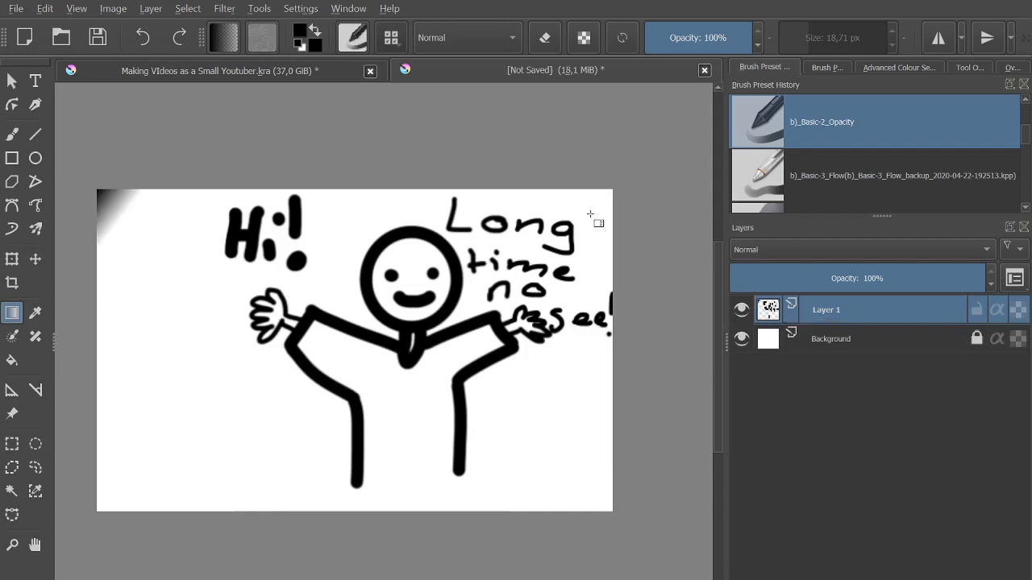
{"action": "left_click_drag", "start_coordinate": [590, 214], "coordinate": [586, 217]}
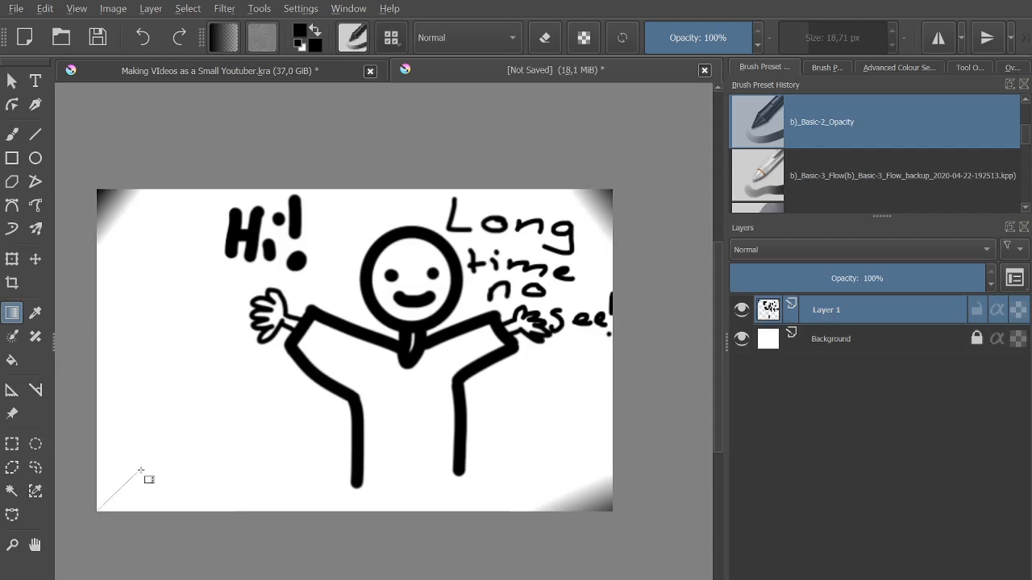
{"action": "left_click_drag", "start_coordinate": [140, 470], "coordinate": [142, 470]}
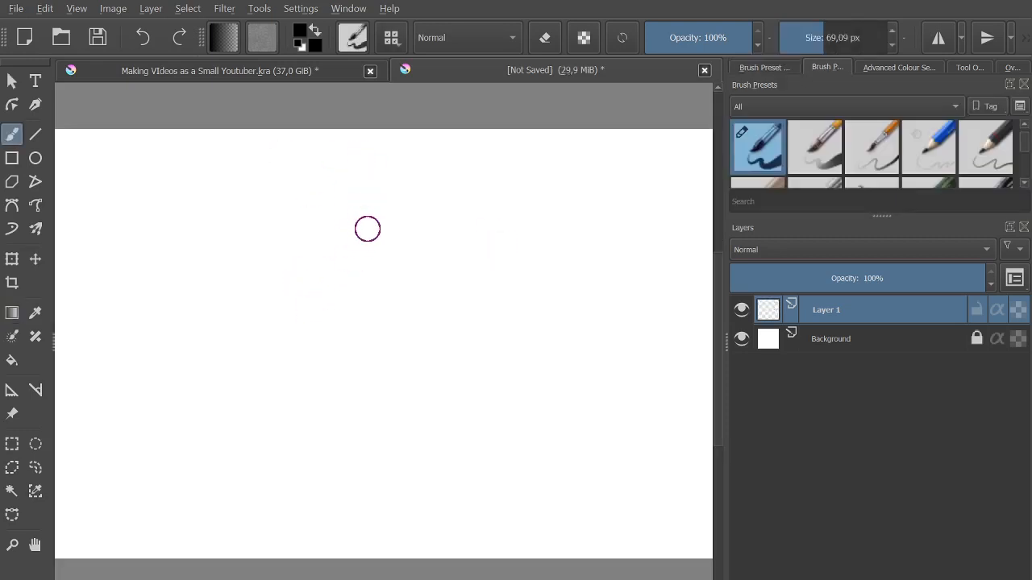
Handwrite the word "Hotkeys" across the blank canvas in thick black brush strokes and draw a crown below it
{"action": "left_click_drag", "start_coordinate": [190, 213], "coordinate": [190, 287]}
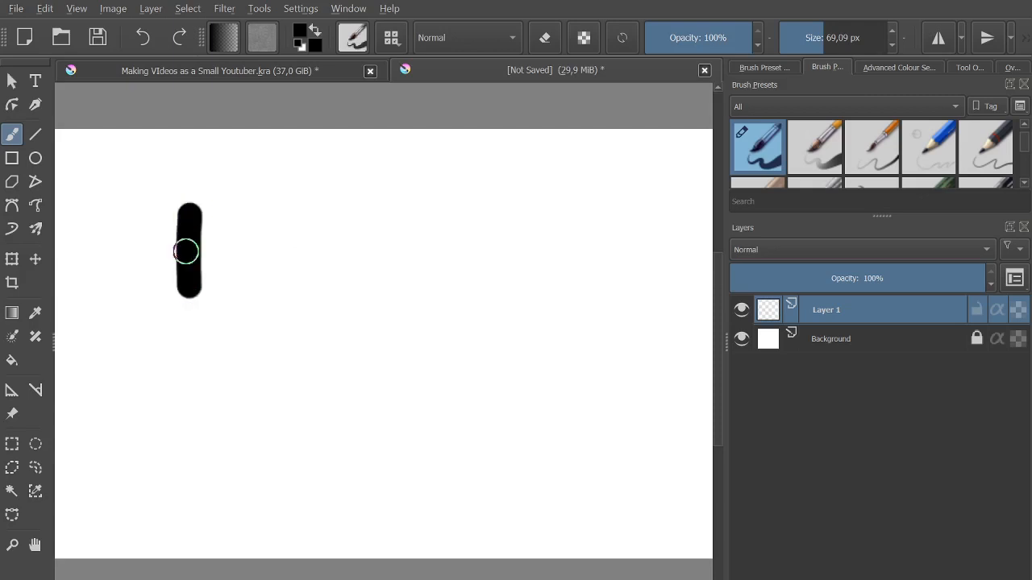
{"action": "left_click_drag", "start_coordinate": [182, 249], "coordinate": [242, 246]}
{"action": "left_click_drag", "start_coordinate": [231, 202], "coordinate": [242, 279]}
{"action": "mouse_move", "coordinate": [299, 242]}
{"action": "left_mouse_down"}
{"action": "mouse_move", "coordinate": [291, 240]}
{"action": "mouse_move", "coordinate": [298, 234]}
{"action": "left_mouse_up"}
{"action": "mouse_move", "coordinate": [359, 182]}
{"action": "left_mouse_down"}
{"action": "mouse_move", "coordinate": [372, 254]}
{"action": "mouse_move", "coordinate": [408, 224]}
{"action": "left_mouse_up"}
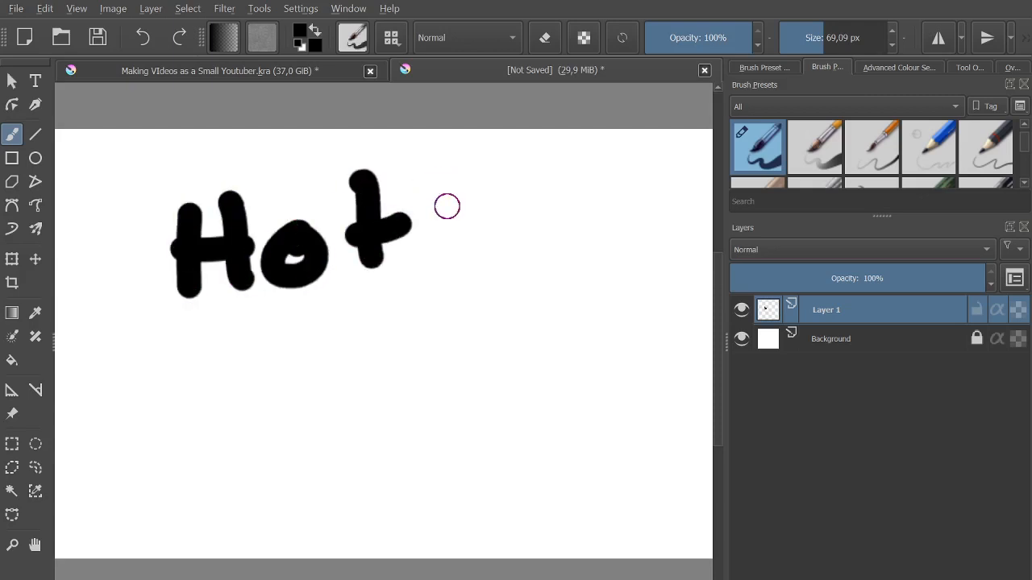
{"action": "left_click_drag", "start_coordinate": [445, 176], "coordinate": [446, 266]}
{"action": "left_click_drag", "start_coordinate": [446, 242], "coordinate": [502, 275]}
{"action": "mouse_move", "coordinate": [544, 259]}
{"action": "left_mouse_down"}
{"action": "mouse_move", "coordinate": [537, 253]}
{"action": "mouse_move", "coordinate": [582, 286]}
{"action": "left_mouse_up"}
{"action": "mouse_move", "coordinate": [628, 250]}
{"action": "left_mouse_down"}
{"action": "mouse_move", "coordinate": [670, 262]}
{"action": "mouse_move", "coordinate": [564, 326]}
{"action": "left_mouse_up"}
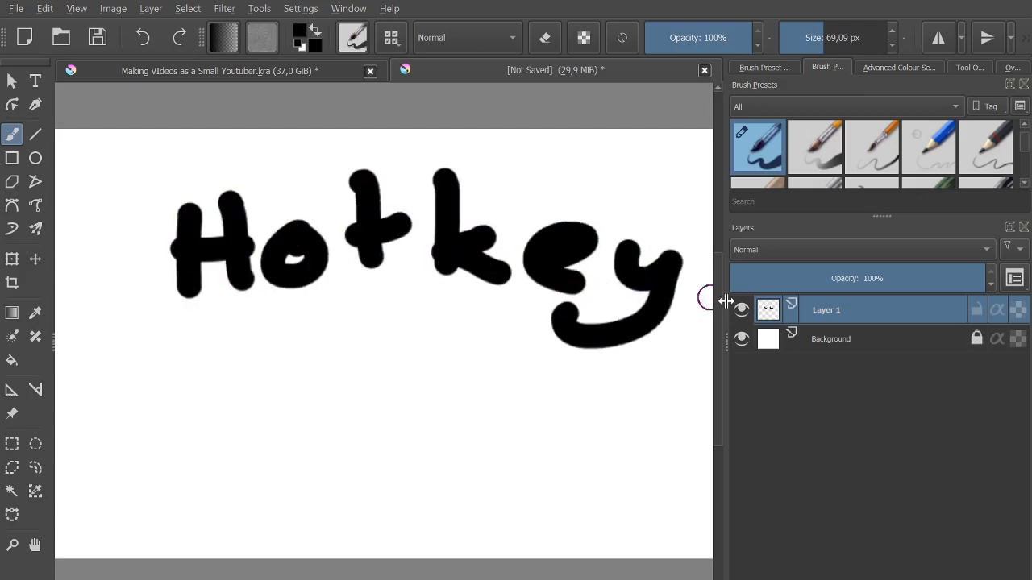
{"action": "mouse_move", "coordinate": [726, 301]}
{"action": "left_mouse_down"}
{"action": "mouse_move", "coordinate": [663, 316]}
{"action": "mouse_move", "coordinate": [671, 329]}
{"action": "mouse_move", "coordinate": [661, 339]}
{"action": "mouse_move", "coordinate": [748, 339]}
{"action": "left_mouse_up"}
{"action": "mouse_move", "coordinate": [680, 264]}
{"action": "left_mouse_down"}
{"action": "mouse_move", "coordinate": [705, 279]}
{"action": "mouse_move", "coordinate": [682, 269]}
{"action": "left_mouse_up"}
{"action": "mouse_move", "coordinate": [263, 415]}
{"action": "left_mouse_down"}
{"action": "mouse_move", "coordinate": [245, 333]}
{"action": "mouse_move", "coordinate": [287, 311]}
{"action": "mouse_move", "coordinate": [340, 304]}
{"action": "mouse_move", "coordinate": [356, 340]}
{"action": "mouse_move", "coordinate": [395, 361]}
{"action": "mouse_move", "coordinate": [372, 406]}
{"action": "mouse_move", "coordinate": [230, 460]}
{"action": "mouse_move", "coordinate": [375, 426]}
{"action": "left_mouse_up"}
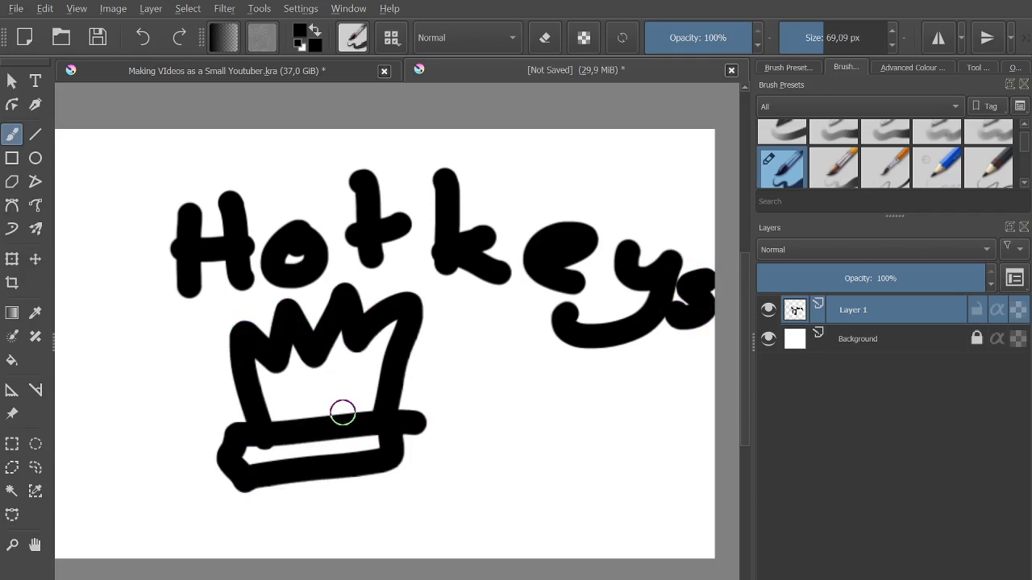
Undo all strokes of the crown and the "Hotkeys" lettering until the canvas is blank
{"action": "key", "text": "ctrl+z"}
{"action": "key", "text": "ctrl+z"}
{"action": "key", "text": "ctrl+z"}
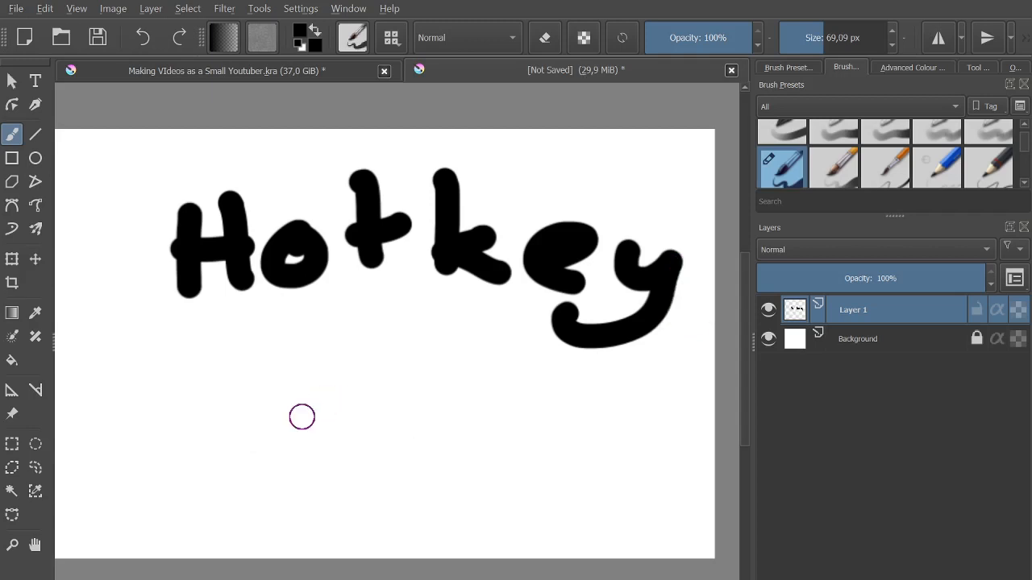
{"action": "key", "text": "ctrl+z"}
{"action": "key", "text": "ctrl+z"}
{"action": "key", "text": "ctrl+z"}
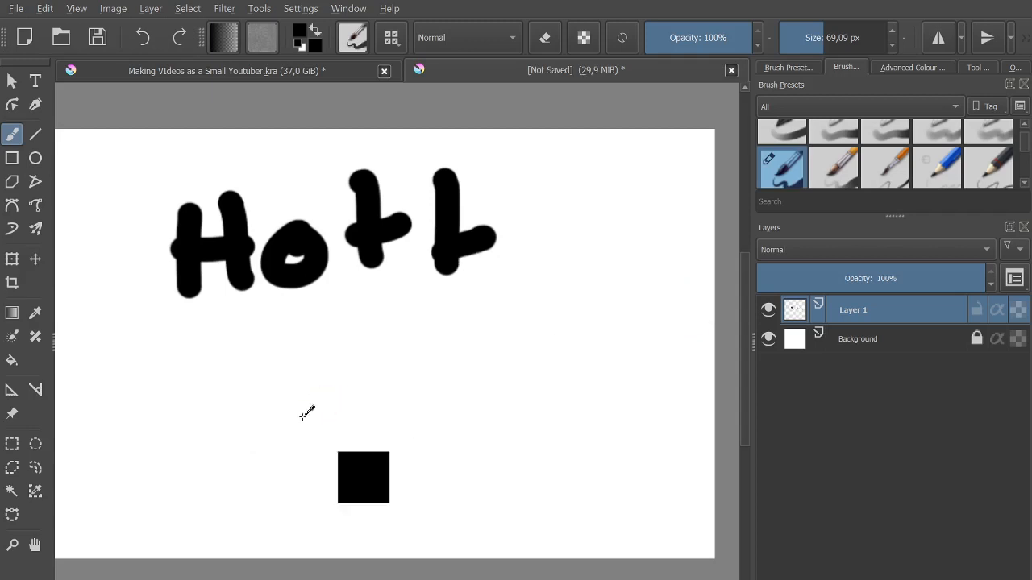
{"action": "key", "text": "ctrl+z"}
{"action": "key", "text": "ctrl+z"}
{"action": "key", "text": "ctrl+z"}
{"action": "key", "text": "ctrl+z"}
{"action": "key", "text": "ctrl+z"}
{"action": "key", "text": "ctrl+z"}
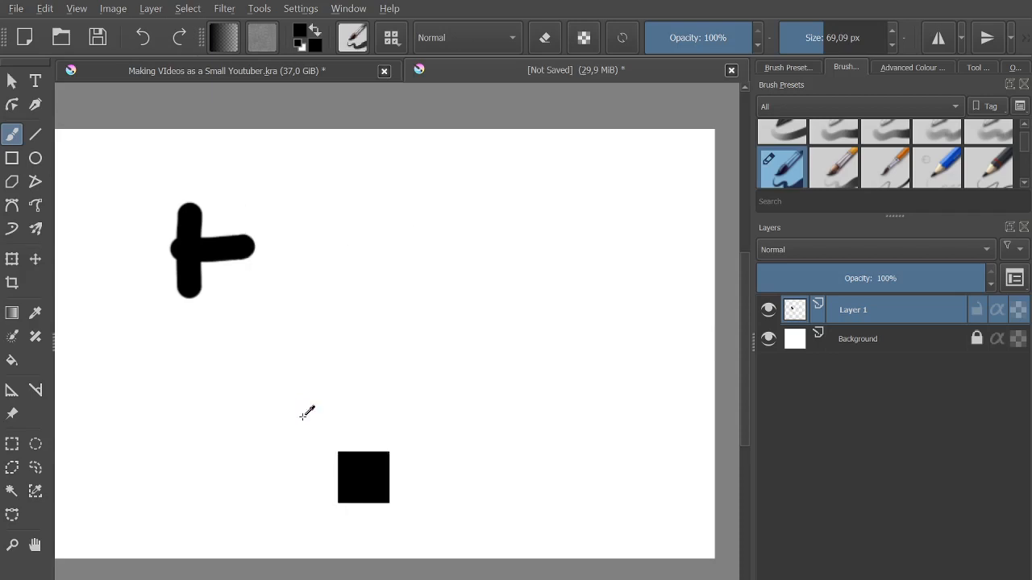
{"action": "key", "text": "ctrl+z"}
{"action": "key", "text": "ctrl+z"}
{"action": "key", "text": "ctrl+z"}
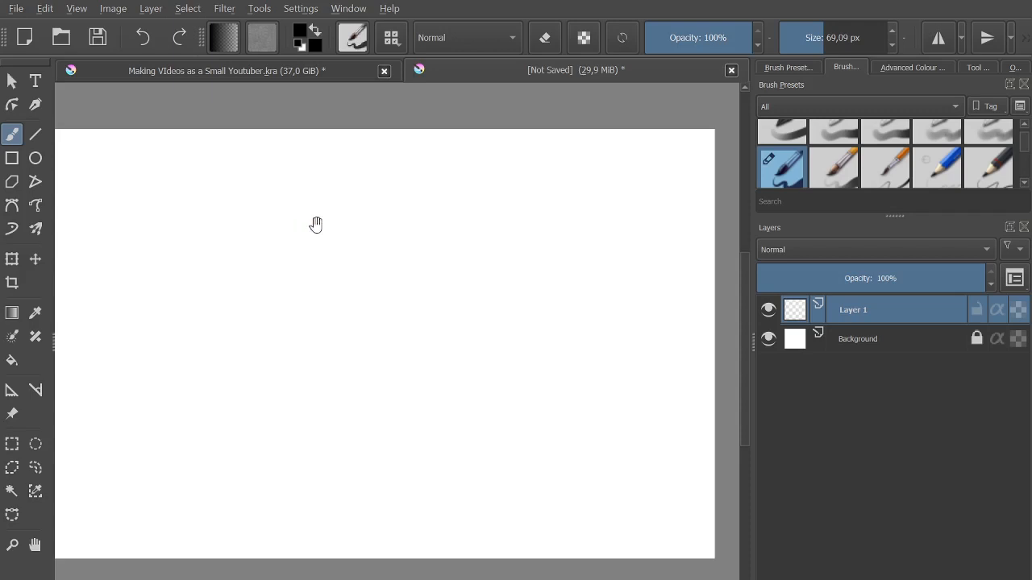
Scribble two thick black zigzag strokes on the blank canvas and undo both of them
{"action": "left_click_drag", "start_coordinate": [233, 249], "coordinate": [261, 244]}
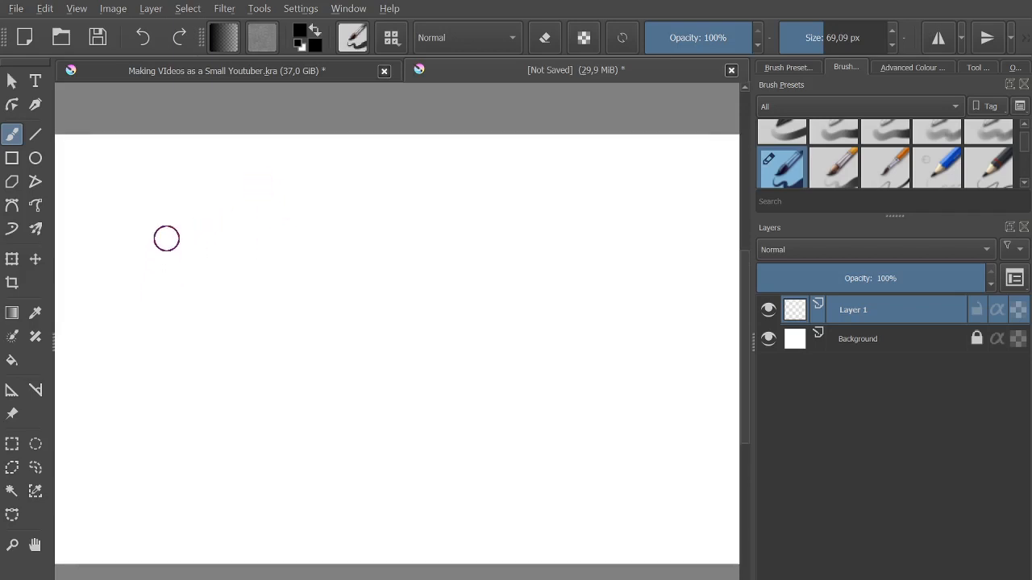
{"action": "mouse_move", "coordinate": [187, 202]}
{"action": "left_mouse_down"}
{"action": "mouse_move", "coordinate": [197, 252]}
{"action": "mouse_move", "coordinate": [240, 204]}
{"action": "mouse_move", "coordinate": [277, 208]}
{"action": "mouse_move", "coordinate": [296, 240]}
{"action": "mouse_move", "coordinate": [348, 216]}
{"action": "left_mouse_up"}
{"action": "mouse_move", "coordinate": [446, 233]}
{"action": "left_mouse_down"}
{"action": "mouse_move", "coordinate": [444, 313]}
{"action": "mouse_move", "coordinate": [565, 382]}
{"action": "mouse_move", "coordinate": [544, 441]}
{"action": "mouse_move", "coordinate": [541, 403]}
{"action": "left_mouse_up"}
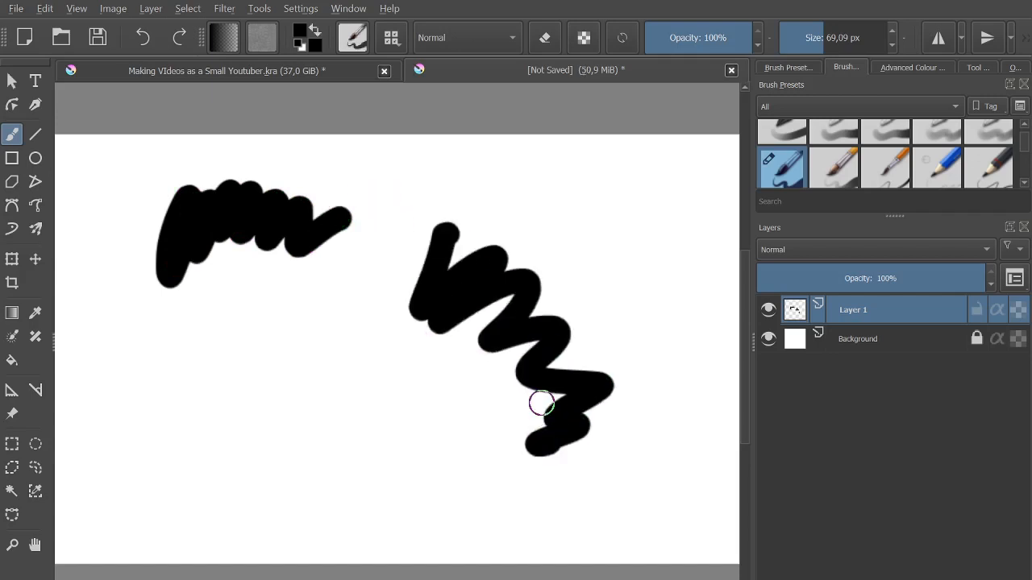
{"action": "key", "text": "ctrl+z"}
{"action": "key", "text": "ctrl+z"}
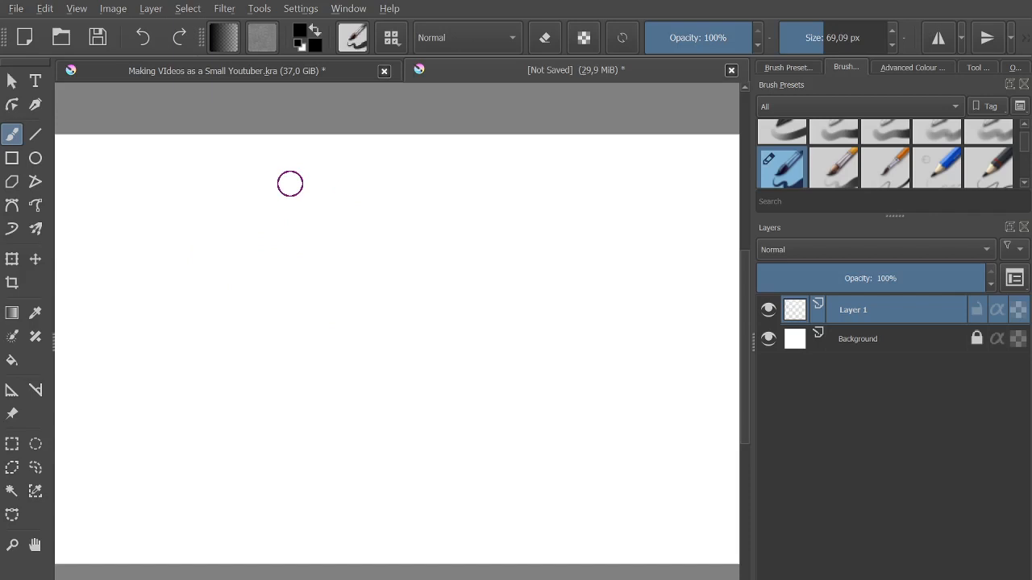
Draw a long looping black brush stroke and cross it with many freehand lines in different directions
{"action": "mouse_move", "coordinate": [290, 184]}
{"action": "left_mouse_down"}
{"action": "mouse_move", "coordinate": [320, 221]}
{"action": "mouse_move", "coordinate": [371, 338]}
{"action": "mouse_move", "coordinate": [228, 348]}
{"action": "mouse_move", "coordinate": [339, 205]}
{"action": "mouse_move", "coordinate": [546, 319]}
{"action": "mouse_move", "coordinate": [632, 215]}
{"action": "mouse_move", "coordinate": [572, 334]}
{"action": "mouse_move", "coordinate": [544, 456]}
{"action": "mouse_move", "coordinate": [462, 457]}
{"action": "mouse_move", "coordinate": [492, 447]}
{"action": "mouse_move", "coordinate": [520, 511]}
{"action": "mouse_move", "coordinate": [556, 516]}
{"action": "left_mouse_up"}
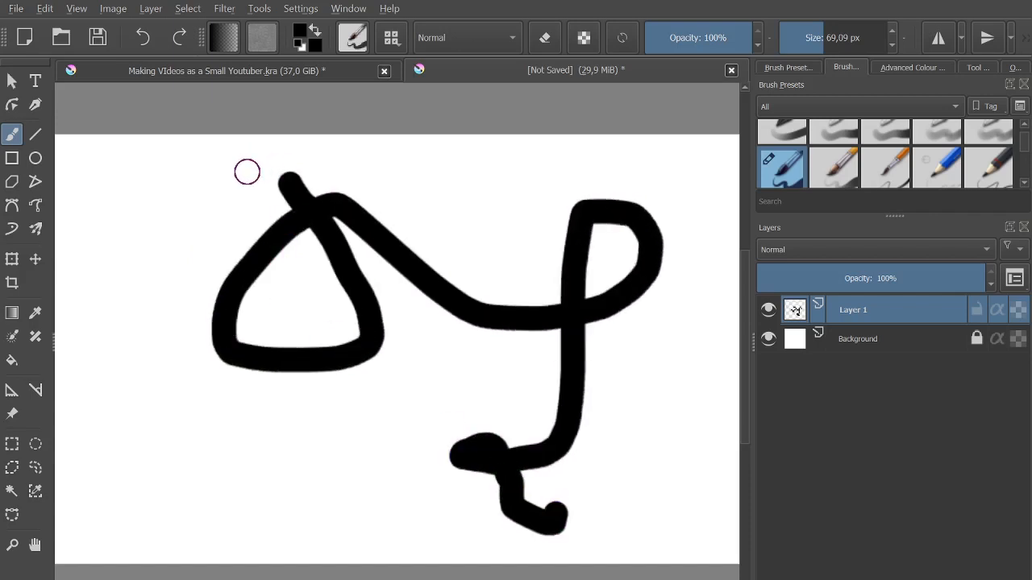
{"action": "left_click_drag", "start_coordinate": [248, 172], "coordinate": [292, 432]}
{"action": "left_click_drag", "start_coordinate": [206, 262], "coordinate": [188, 563]}
{"action": "left_click_drag", "start_coordinate": [153, 224], "coordinate": [91, 469]}
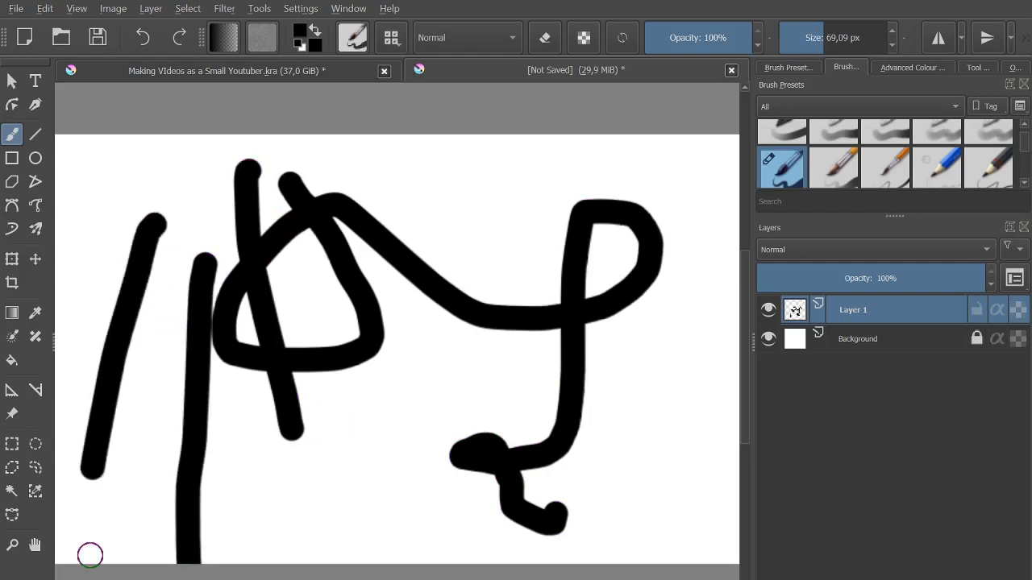
{"action": "left_click_drag", "start_coordinate": [218, 207], "coordinate": [237, 559]}
{"action": "left_click_drag", "start_coordinate": [484, 242], "coordinate": [334, 569]}
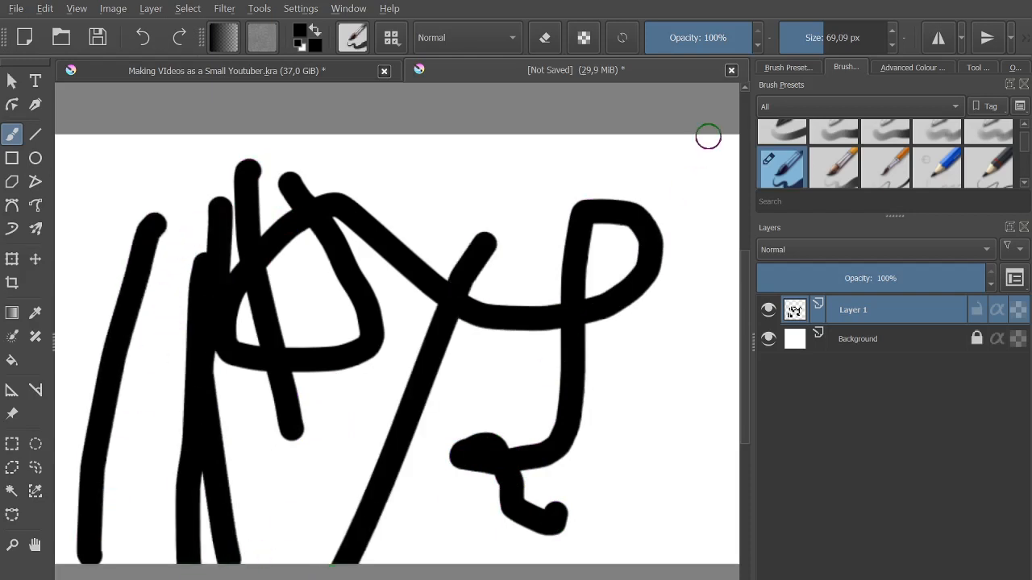
{"action": "left_click_drag", "start_coordinate": [708, 136], "coordinate": [462, 488]}
{"action": "left_click_drag", "start_coordinate": [484, 294], "coordinate": [381, 372]}
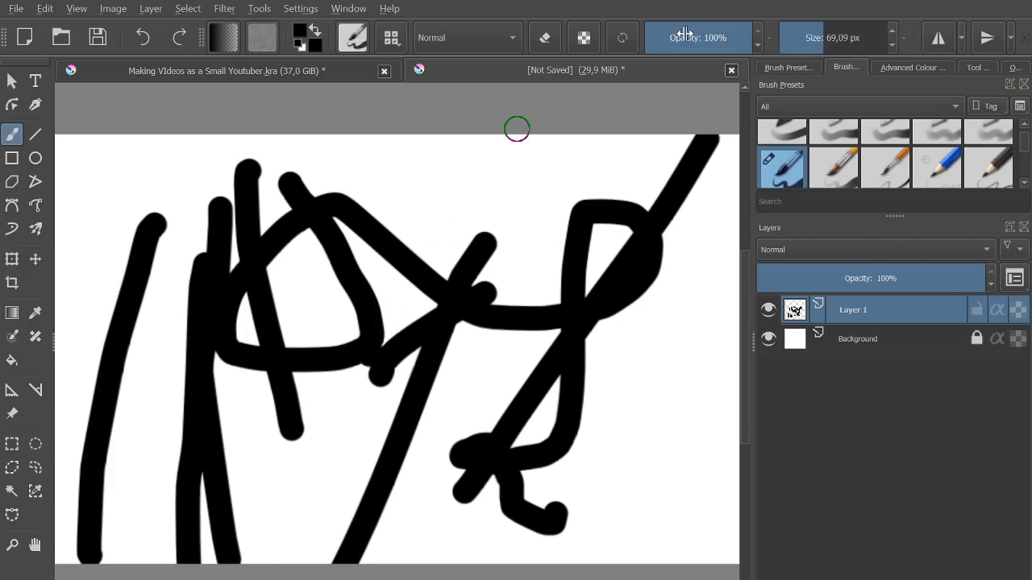
{"action": "mouse_move", "coordinate": [291, 438]}
{"action": "left_mouse_down"}
{"action": "mouse_move", "coordinate": [401, 208]}
{"action": "mouse_move", "coordinate": [488, 391]}
{"action": "left_mouse_up"}
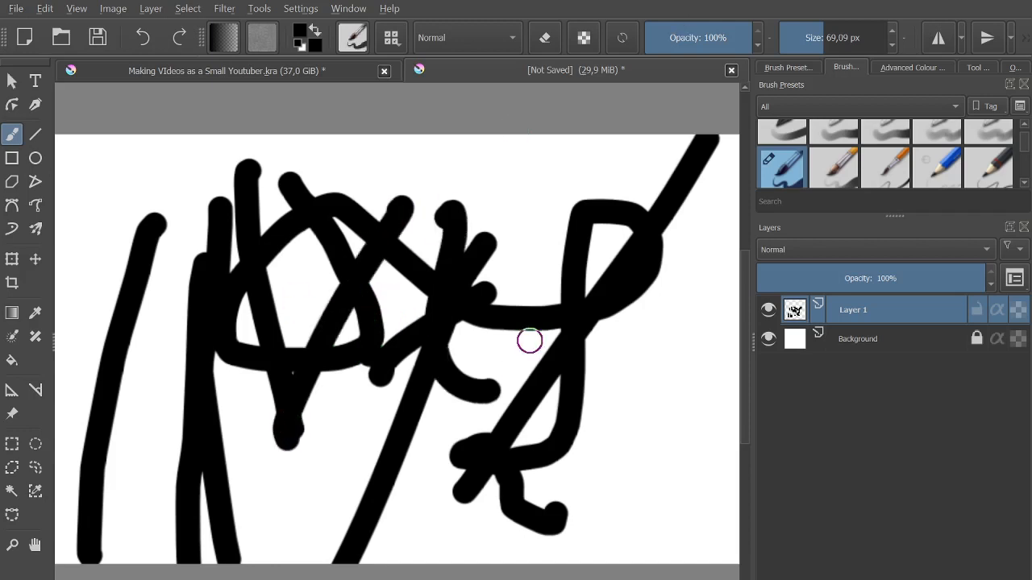
{"action": "left_click_drag", "start_coordinate": [529, 340], "coordinate": [246, 309]}
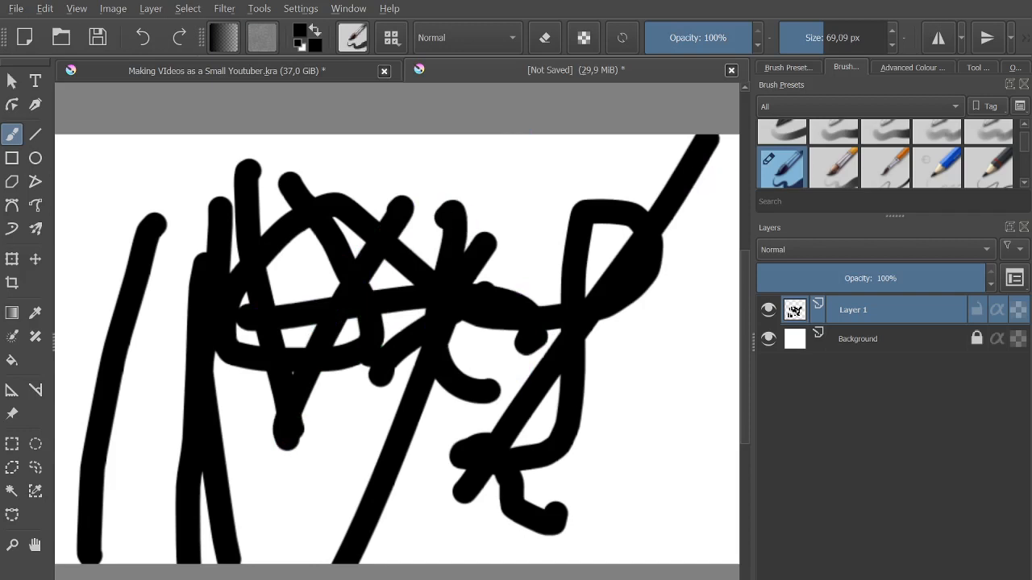
Undo the looping stroke and all the crossing freehand lines to clear the canvas
{"action": "key", "text": "ctrl+z"}
{"action": "key", "text": "ctrl+z"}
{"action": "key", "text": "ctrl+z"}
{"action": "key", "text": "ctrl+z"}
{"action": "key", "text": "ctrl+z"}
{"action": "key", "text": "ctrl+z"}
{"action": "key", "text": "ctrl+z"}
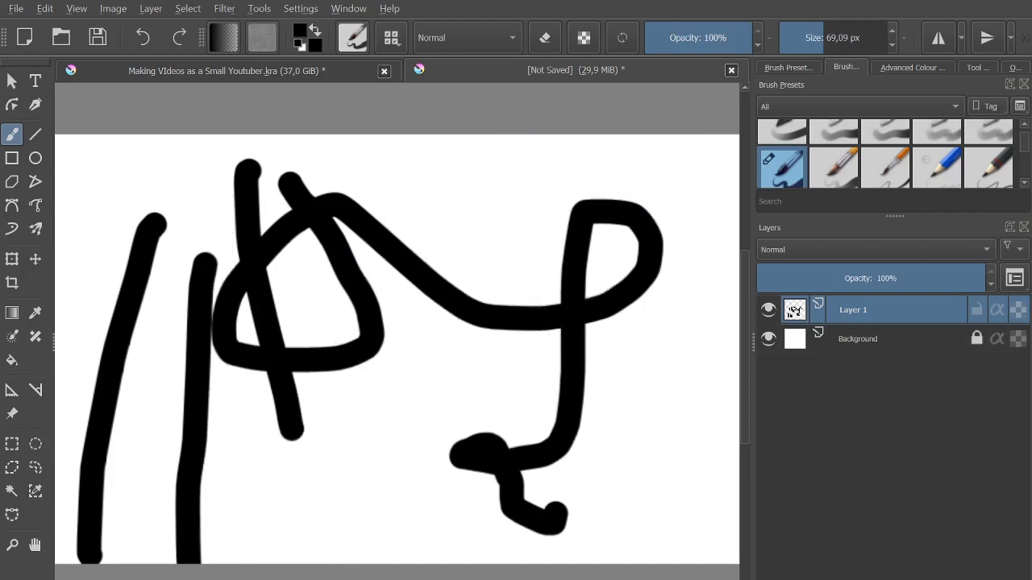
{"action": "key", "text": "ctrl+z"}
{"action": "key", "text": "ctrl+z"}
{"action": "key", "text": "ctrl+z"}
{"action": "key", "text": "ctrl+z"}
{"action": "key", "text": "ctrl+z"}
{"action": "key", "text": "ctrl+z"}
{"action": "key", "text": "ctrl+z"}
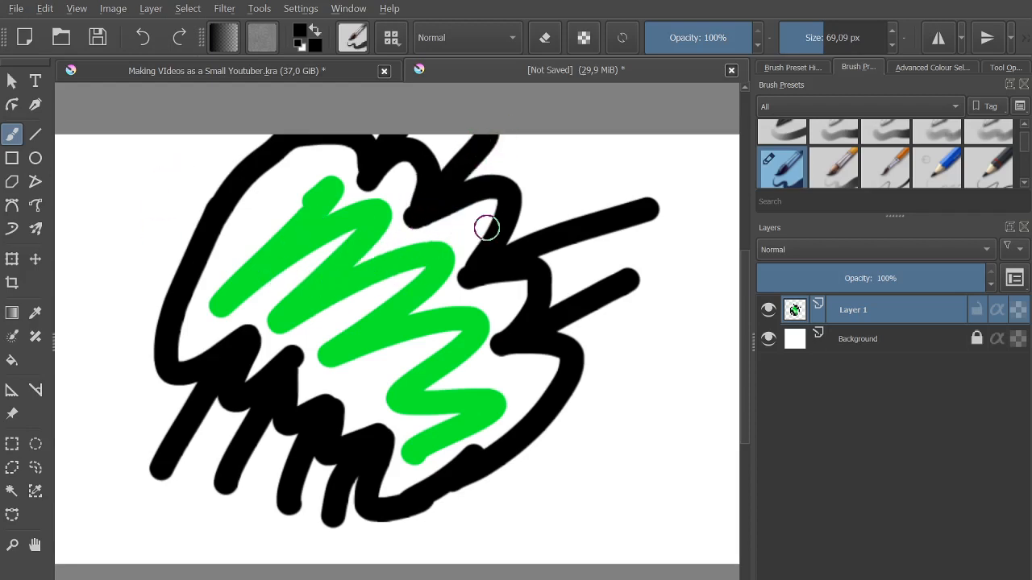
Set the brush colour to the recently used bright green with the pop-up palette over the canvas
{"action": "right_click", "coordinate": [456, 258]}
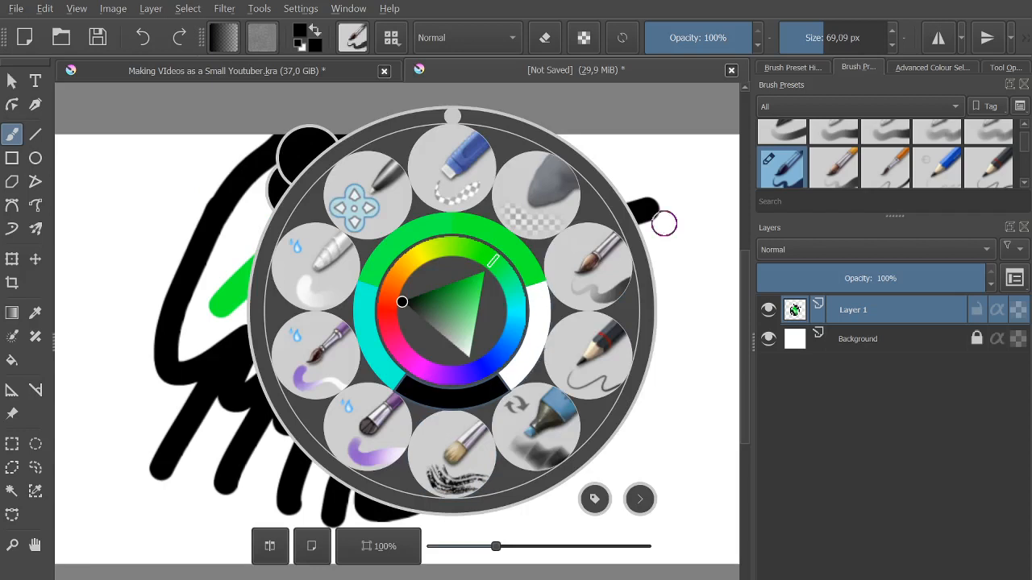
{"action": "left_click", "coordinate": [689, 176]}
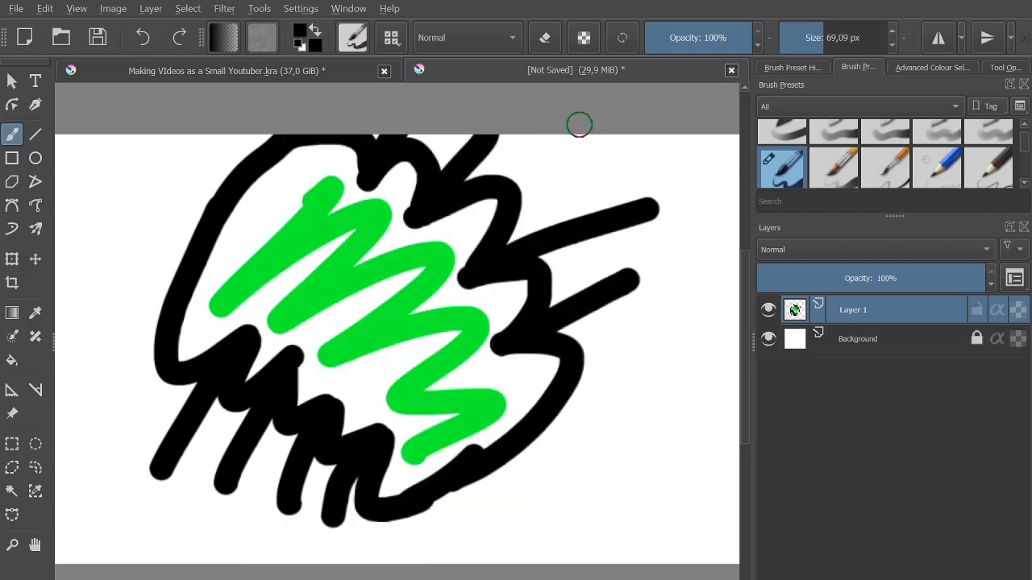
{"action": "right_click", "coordinate": [493, 207]}
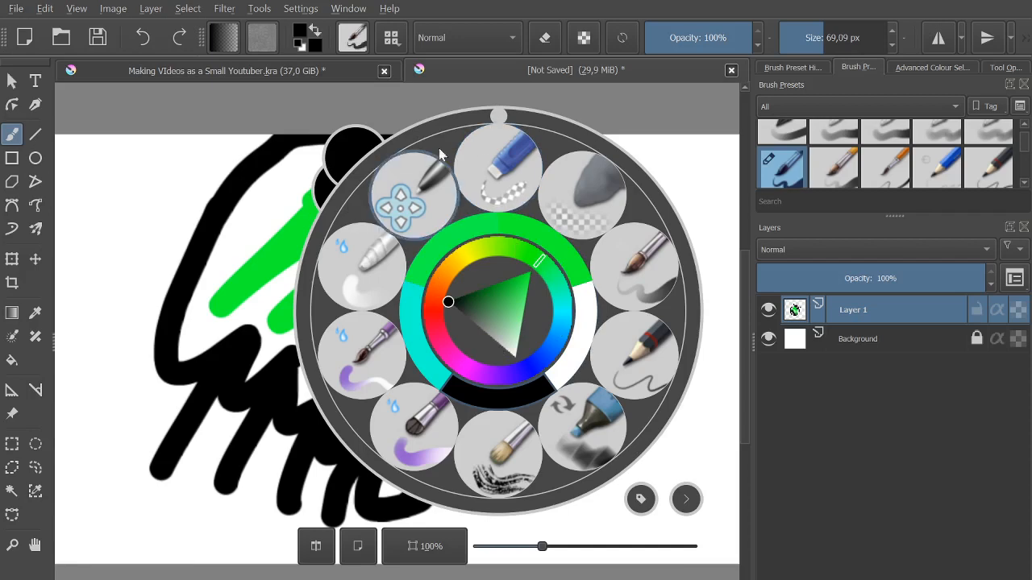
{"action": "left_click", "coordinate": [551, 250]}
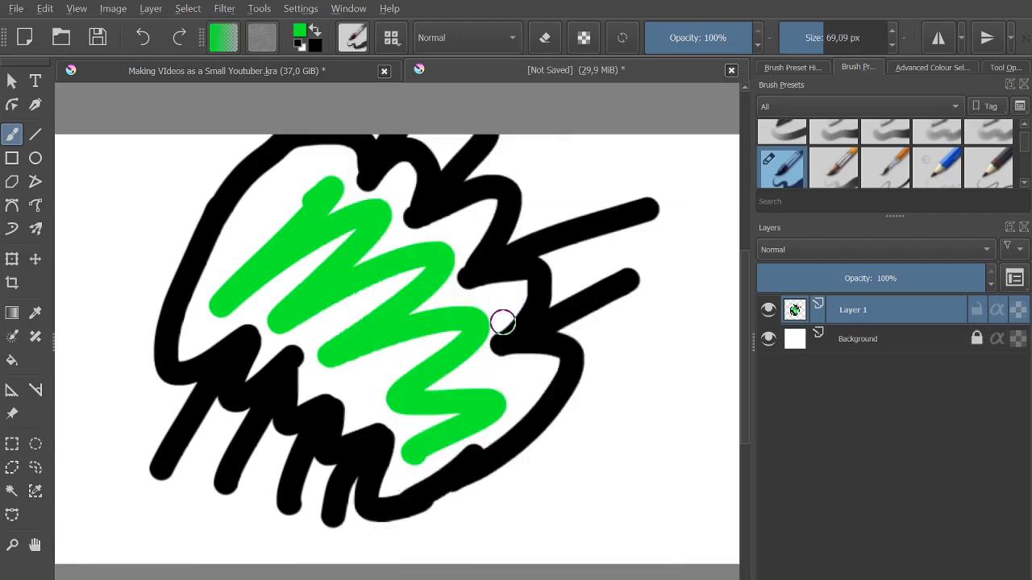
Try a lighter green and black in the pop-up palette's colour selector and settle on a dark green brush colour
{"action": "right_click", "coordinate": [461, 179]}
{"action": "right_click", "coordinate": [534, 348]}
{"action": "right_click", "coordinate": [592, 347]}
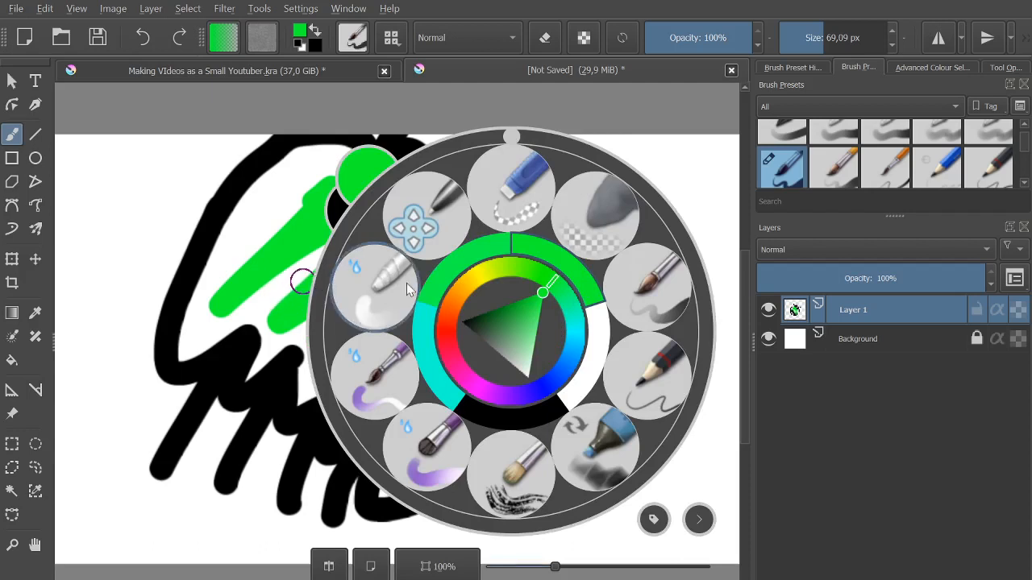
{"action": "left_click", "coordinate": [540, 304]}
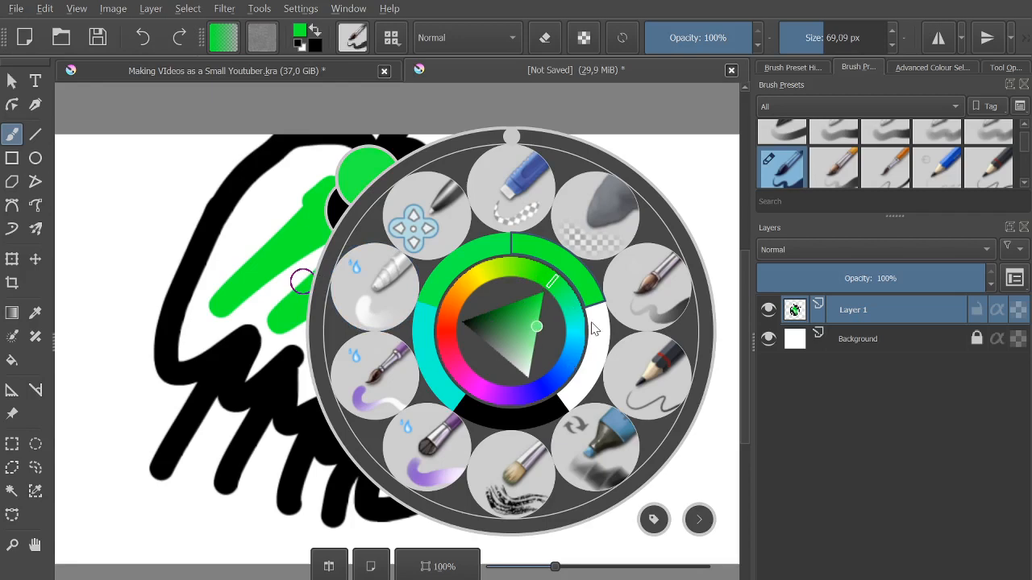
{"action": "left_click", "coordinate": [460, 323]}
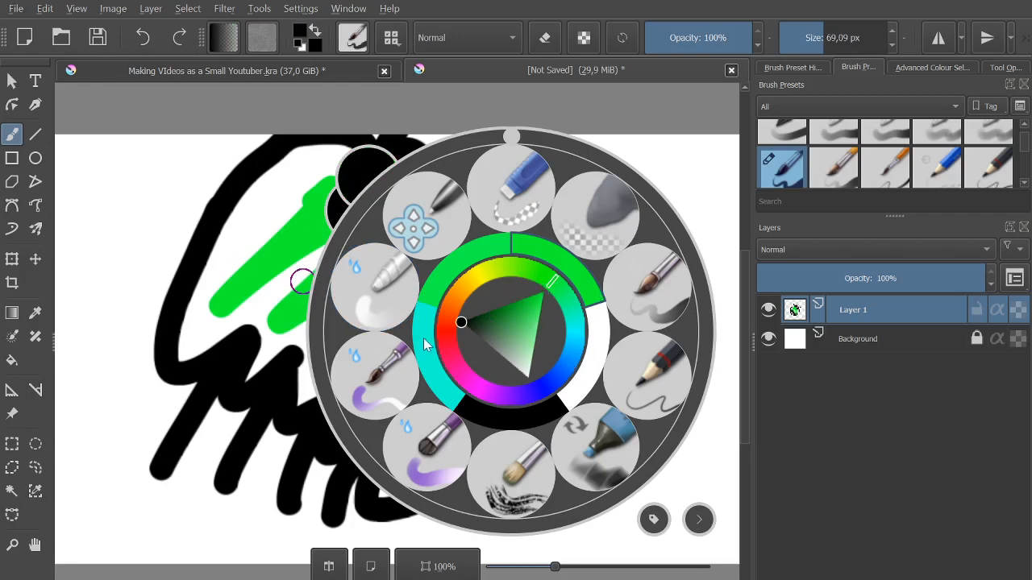
{"action": "left_click", "coordinate": [518, 242]}
{"action": "left_click", "coordinate": [189, 295]}
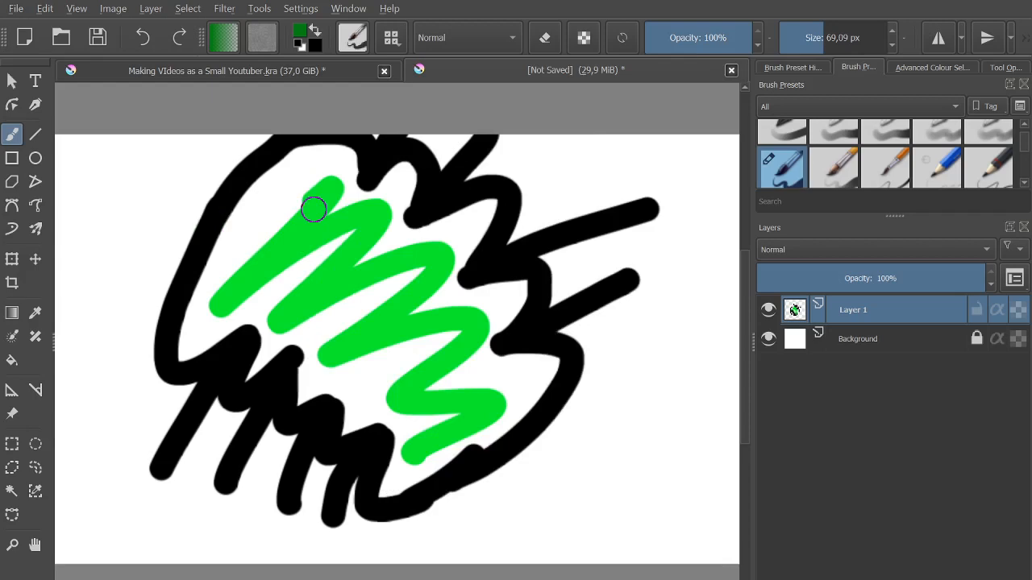
{"action": "right_click", "coordinate": [432, 240]}
{"action": "right_click", "coordinate": [440, 233]}
{"action": "right_click", "coordinate": [458, 298]}
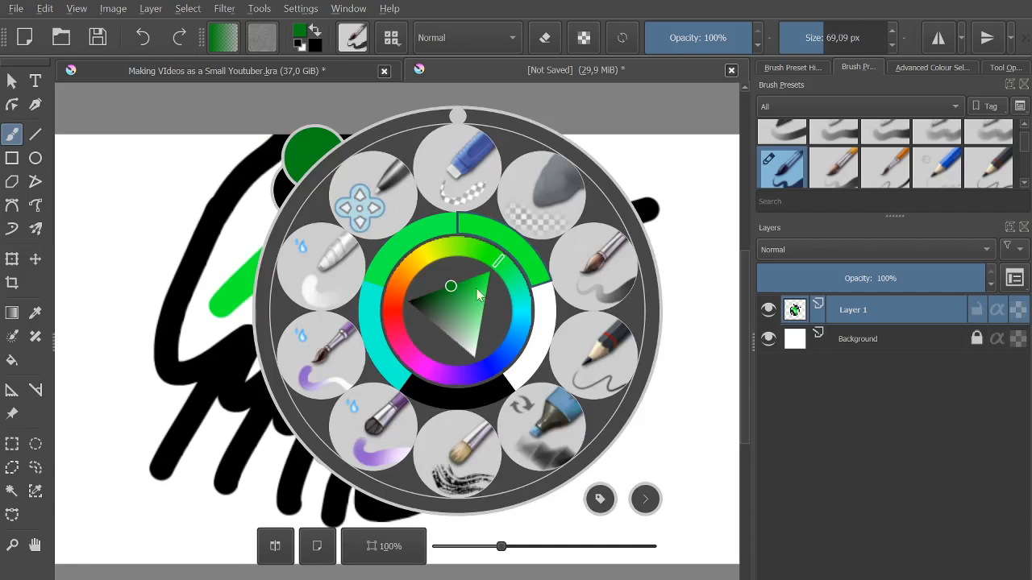
{"action": "left_click", "coordinate": [247, 400]}
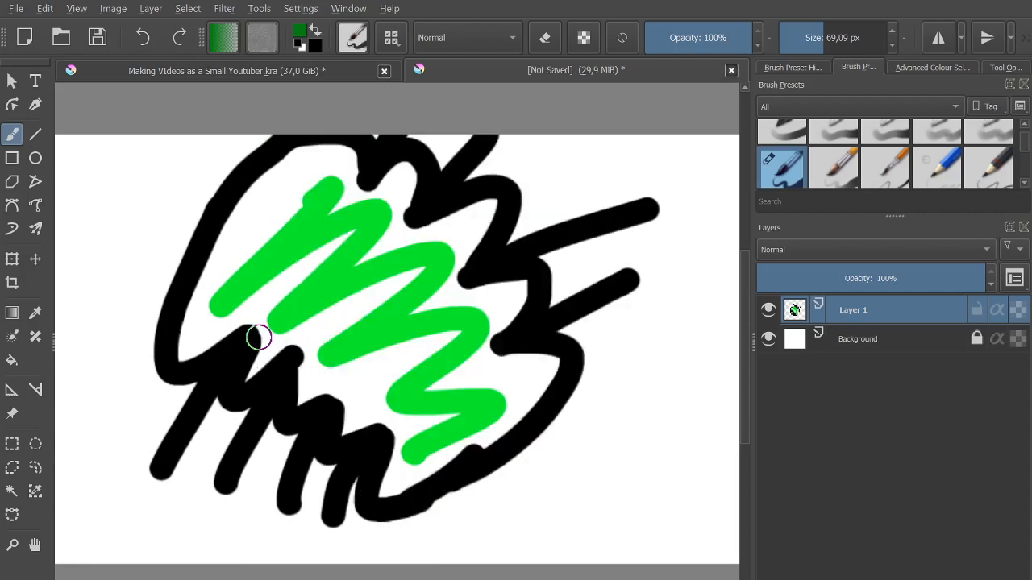
Sample the bright green of the scribble on the canvas as the brush colour
{"action": "key", "text": "ctrl"}
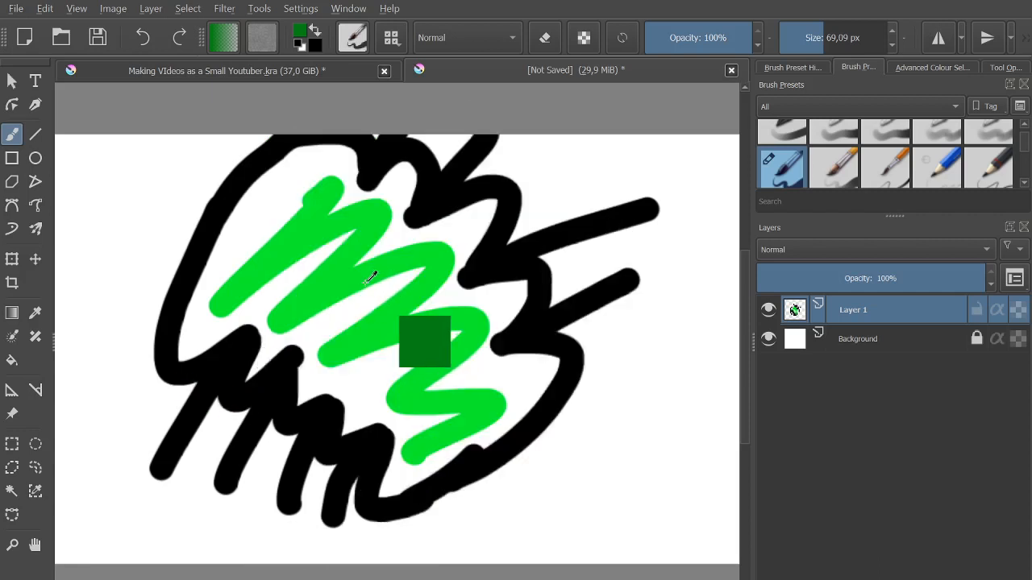
{"action": "left_click", "coordinate": [371, 277], "text": "ctrl"}
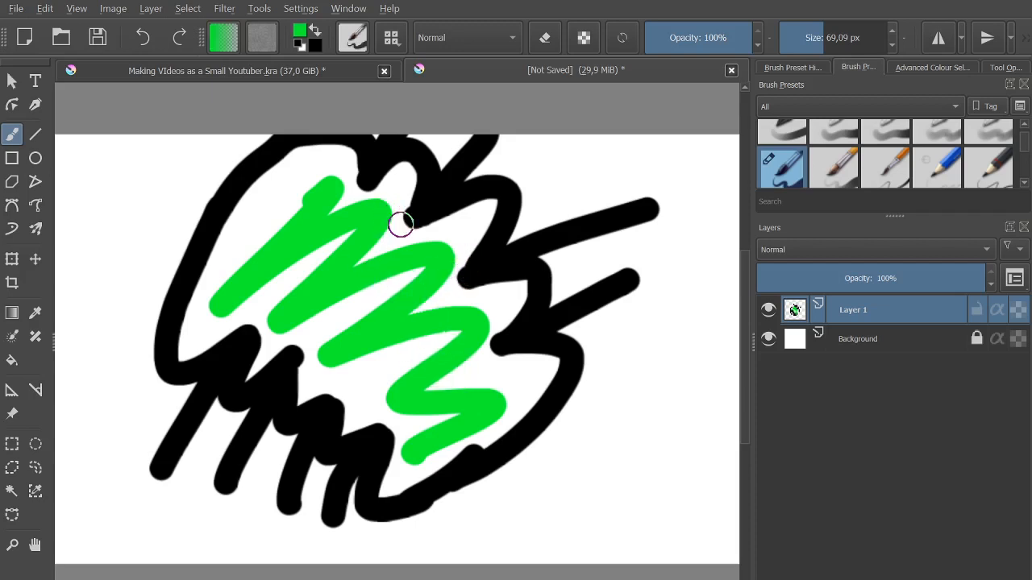
{"action": "mouse_move", "coordinate": [262, 294]}
{"action": "left_mouse_down"}
{"action": "mouse_move", "coordinate": [330, 228]}
{"action": "mouse_move", "coordinate": [377, 212]}
{"action": "mouse_move", "coordinate": [323, 272]}
{"action": "left_mouse_up"}
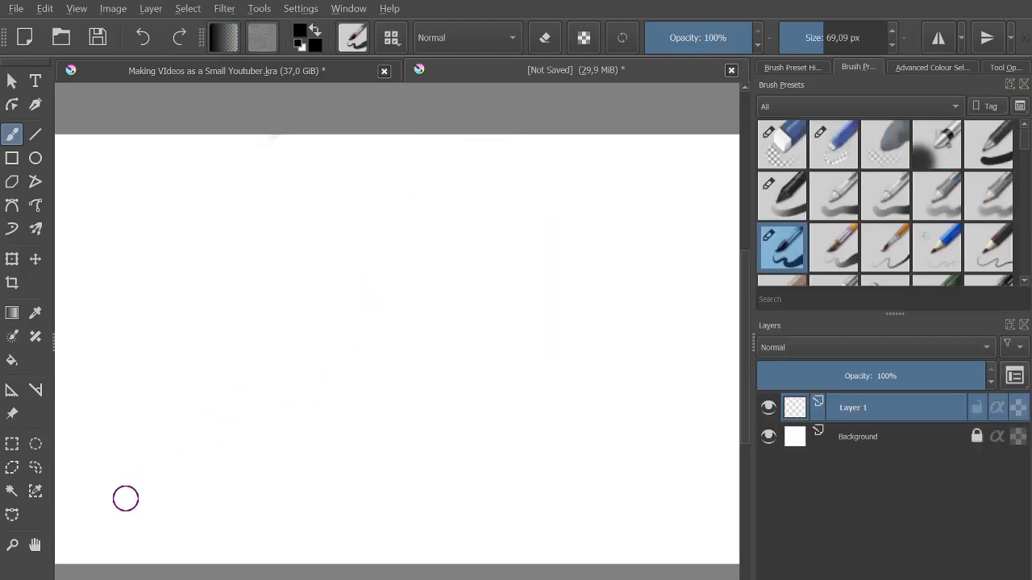
Pan around the blank canvas, first temporarily from the brush and then with the Pan tool
{"action": "key", "text": "space"}
{"action": "mouse_move", "coordinate": [359, 287]}
{"action": "left_mouse_down"}
{"action": "mouse_move", "coordinate": [256, 405]}
{"action": "mouse_move", "coordinate": [253, 311]}
{"action": "mouse_move", "coordinate": [193, 336]}
{"action": "left_mouse_up"}
{"action": "key", "text": "space"}
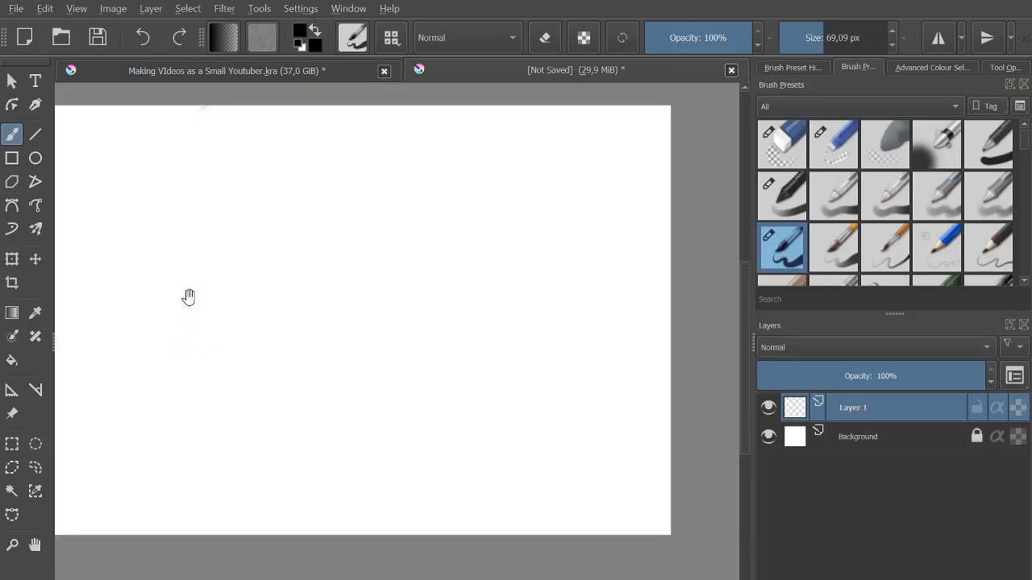
{"action": "mouse_move", "coordinate": [239, 288]}
{"action": "left_mouse_down"}
{"action": "mouse_move", "coordinate": [319, 330]}
{"action": "mouse_move", "coordinate": [194, 336]}
{"action": "mouse_move", "coordinate": [266, 313]}
{"action": "left_mouse_up"}
{"action": "left_click", "coordinate": [41, 545]}
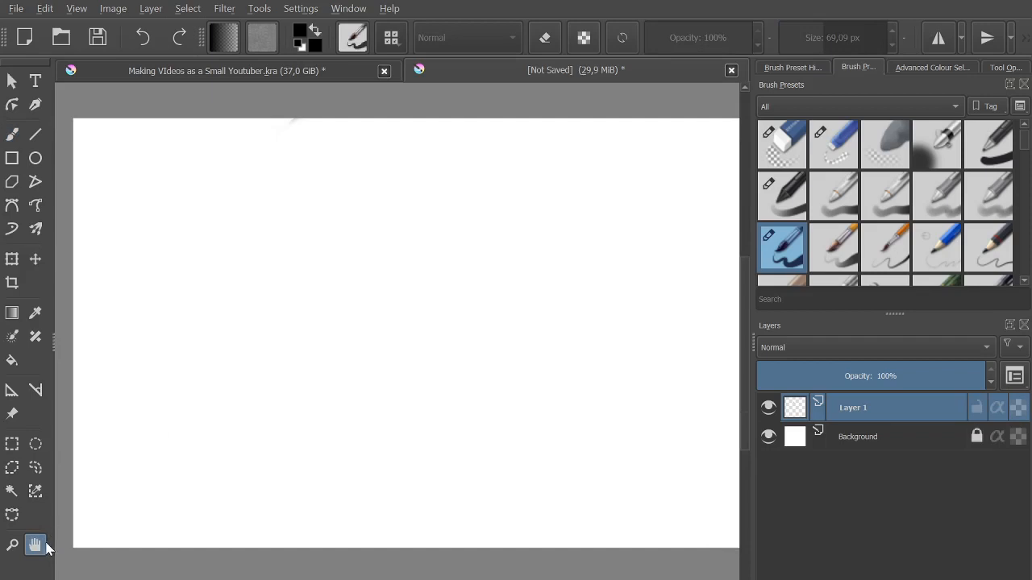
{"action": "left_click_drag", "start_coordinate": [324, 326], "coordinate": [365, 308]}
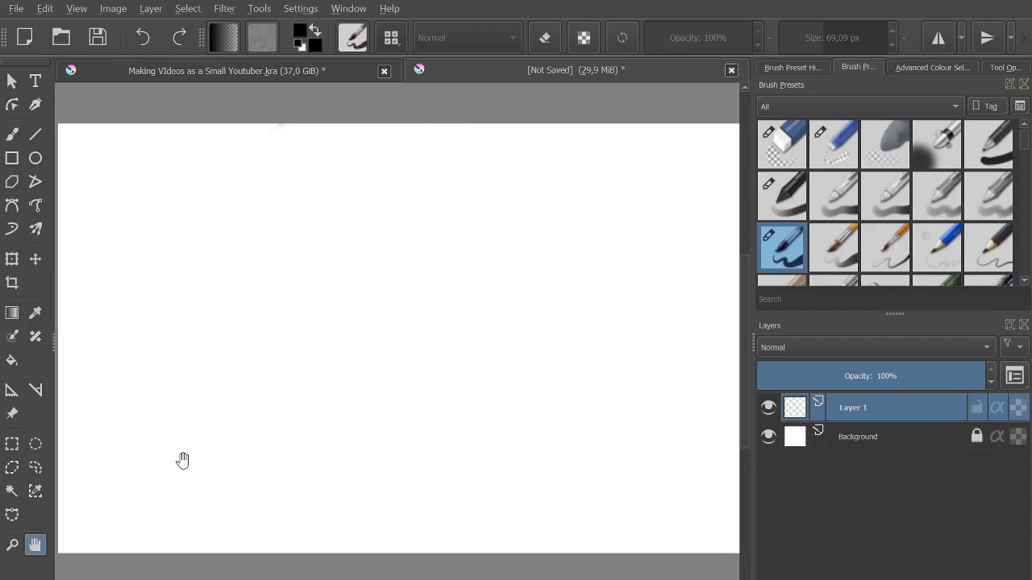
{"action": "left_click_drag", "start_coordinate": [218, 341], "coordinate": [242, 310]}
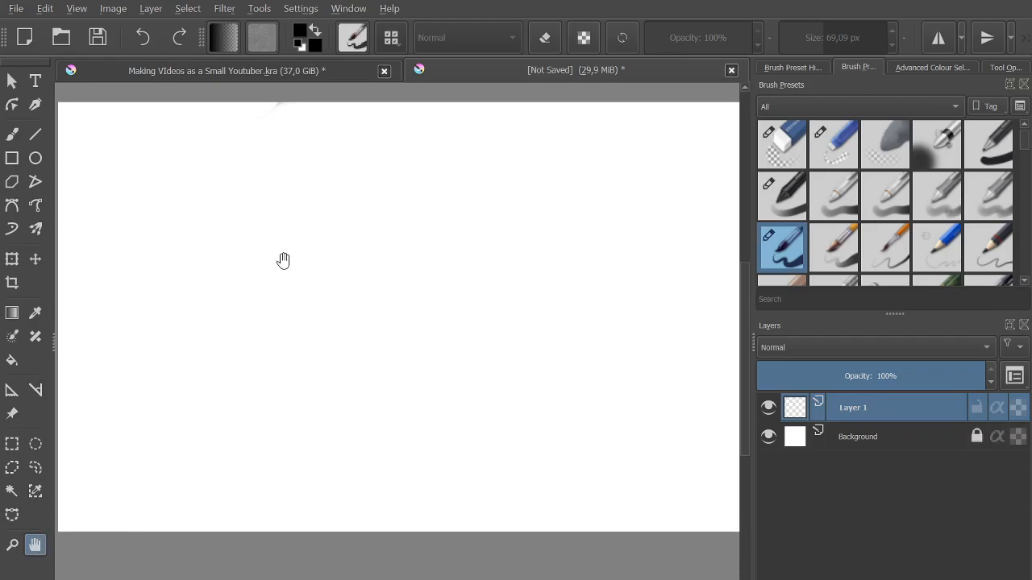
{"action": "left_click_drag", "start_coordinate": [282, 258], "coordinate": [320, 244]}
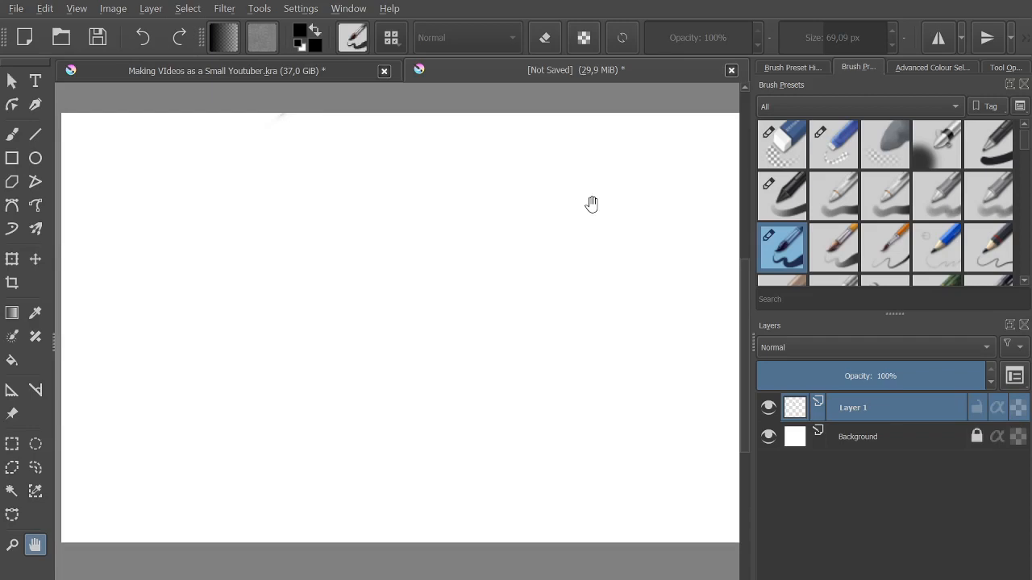
Return to the freehand brush and cover the middle of the canvas with a dense black scribble
{"action": "key", "text": "b"}
{"action": "left_click_drag", "start_coordinate": [291, 121], "coordinate": [516, 508]}
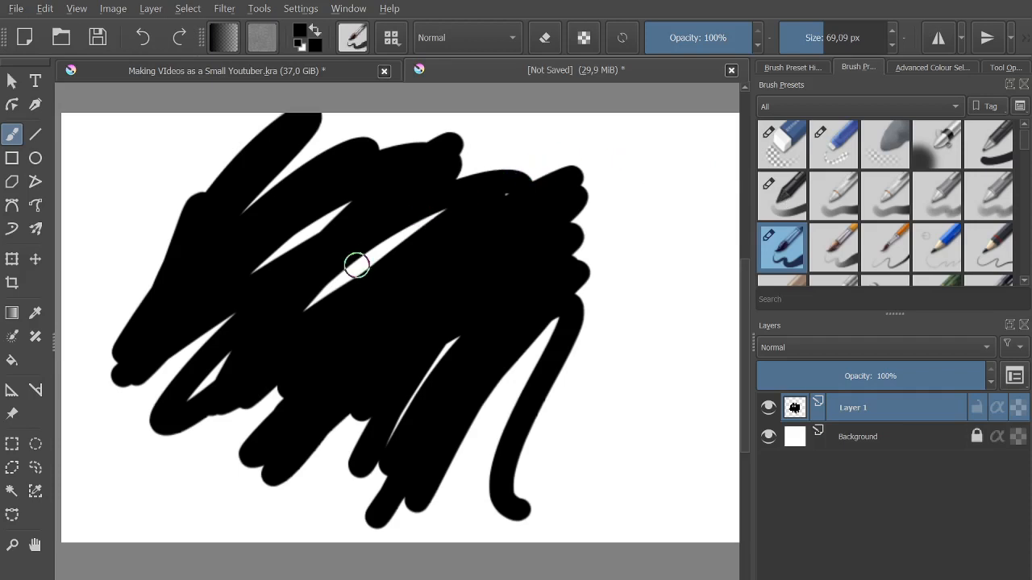
{"action": "mouse_move", "coordinate": [403, 252]}
{"action": "left_mouse_down"}
{"action": "mouse_move", "coordinate": [366, 275]}
{"action": "mouse_move", "coordinate": [389, 254]}
{"action": "mouse_move", "coordinate": [315, 300]}
{"action": "mouse_move", "coordinate": [299, 302]}
{"action": "mouse_move", "coordinate": [331, 235]}
{"action": "mouse_move", "coordinate": [272, 274]}
{"action": "mouse_move", "coordinate": [291, 260]}
{"action": "mouse_move", "coordinate": [300, 263]}
{"action": "mouse_move", "coordinate": [226, 352]}
{"action": "mouse_move", "coordinate": [226, 294]}
{"action": "mouse_move", "coordinate": [219, 310]}
{"action": "mouse_move", "coordinate": [208, 301]}
{"action": "mouse_move", "coordinate": [204, 364]}
{"action": "mouse_move", "coordinate": [205, 318]}
{"action": "mouse_move", "coordinate": [205, 358]}
{"action": "mouse_move", "coordinate": [172, 419]}
{"action": "mouse_move", "coordinate": [183, 378]}
{"action": "mouse_move", "coordinate": [168, 420]}
{"action": "mouse_move", "coordinate": [191, 309]}
{"action": "mouse_move", "coordinate": [160, 423]}
{"action": "mouse_move", "coordinate": [186, 325]}
{"action": "mouse_move", "coordinate": [159, 420]}
{"action": "mouse_move", "coordinate": [208, 343]}
{"action": "mouse_move", "coordinate": [280, 263]}
{"action": "mouse_move", "coordinate": [203, 427]}
{"action": "mouse_move", "coordinate": [177, 354]}
{"action": "mouse_move", "coordinate": [161, 360]}
{"action": "mouse_move", "coordinate": [169, 428]}
{"action": "mouse_move", "coordinate": [203, 376]}
{"action": "mouse_move", "coordinate": [193, 426]}
{"action": "mouse_move", "coordinate": [224, 298]}
{"action": "mouse_move", "coordinate": [208, 383]}
{"action": "mouse_move", "coordinate": [220, 338]}
{"action": "mouse_move", "coordinate": [239, 409]}
{"action": "mouse_move", "coordinate": [266, 407]}
{"action": "mouse_move", "coordinate": [330, 226]}
{"action": "left_mouse_up"}
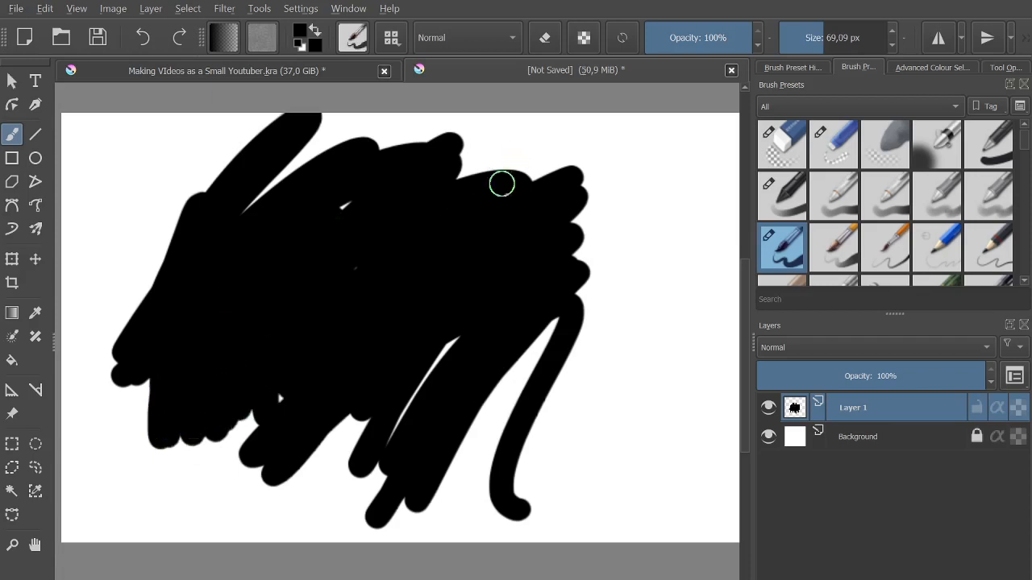
{"action": "mouse_move", "coordinate": [502, 184]}
{"action": "left_mouse_down"}
{"action": "mouse_move", "coordinate": [378, 279]}
{"action": "mouse_move", "coordinate": [344, 257]}
{"action": "mouse_move", "coordinate": [363, 240]}
{"action": "mouse_move", "coordinate": [301, 193]}
{"action": "mouse_move", "coordinate": [343, 187]}
{"action": "mouse_move", "coordinate": [344, 271]}
{"action": "mouse_move", "coordinate": [463, 232]}
{"action": "mouse_move", "coordinate": [511, 186]}
{"action": "mouse_move", "coordinate": [409, 258]}
{"action": "mouse_move", "coordinate": [288, 418]}
{"action": "mouse_move", "coordinate": [393, 290]}
{"action": "left_mouse_up"}
Choose the large eraser brush preset and reduce its size to about 96 px
{"action": "left_click", "coordinate": [776, 160]}
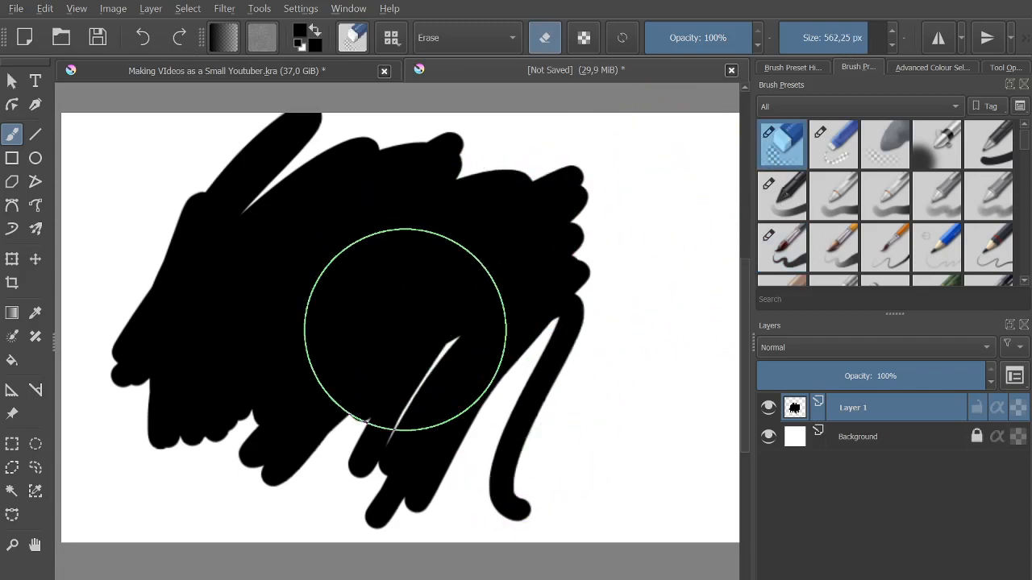
{"action": "left_click_drag", "start_coordinate": [456, 325], "coordinate": [218, 325], "text": "shift"}
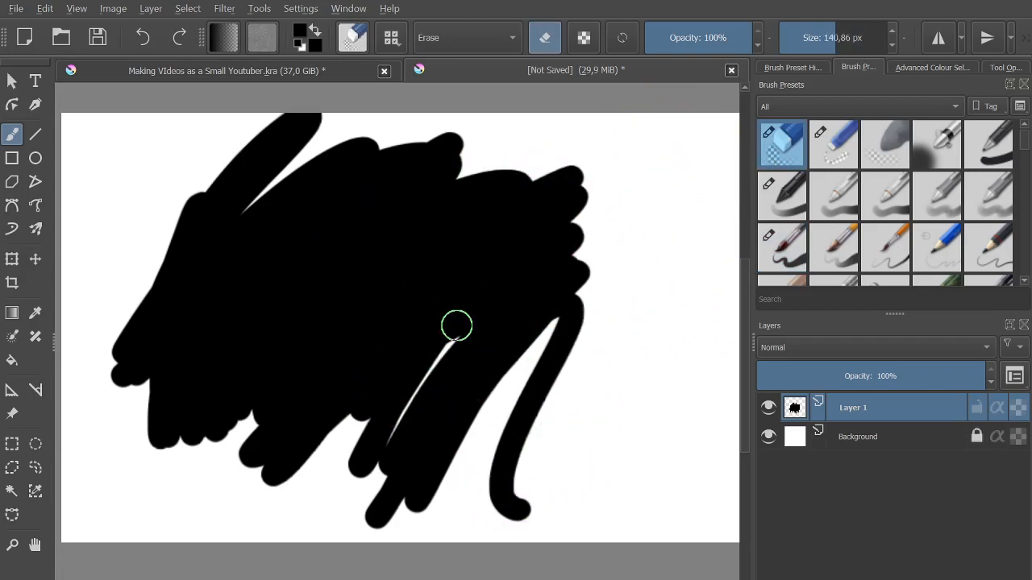
{"action": "left_click_drag", "start_coordinate": [457, 325], "coordinate": [511, 243], "text": "shift"}
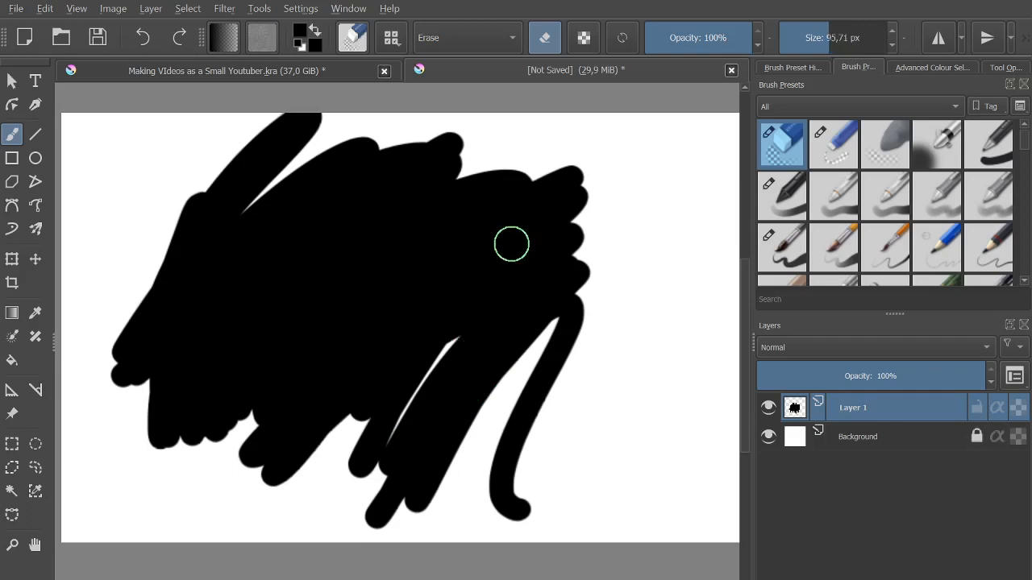
Erase the whole black scribble with the small eraser and undo the erasing
{"action": "mouse_move", "coordinate": [391, 296]}
{"action": "left_mouse_down"}
{"action": "mouse_move", "coordinate": [406, 245]}
{"action": "mouse_move", "coordinate": [468, 164]}
{"action": "mouse_move", "coordinate": [447, 129]}
{"action": "left_mouse_up"}
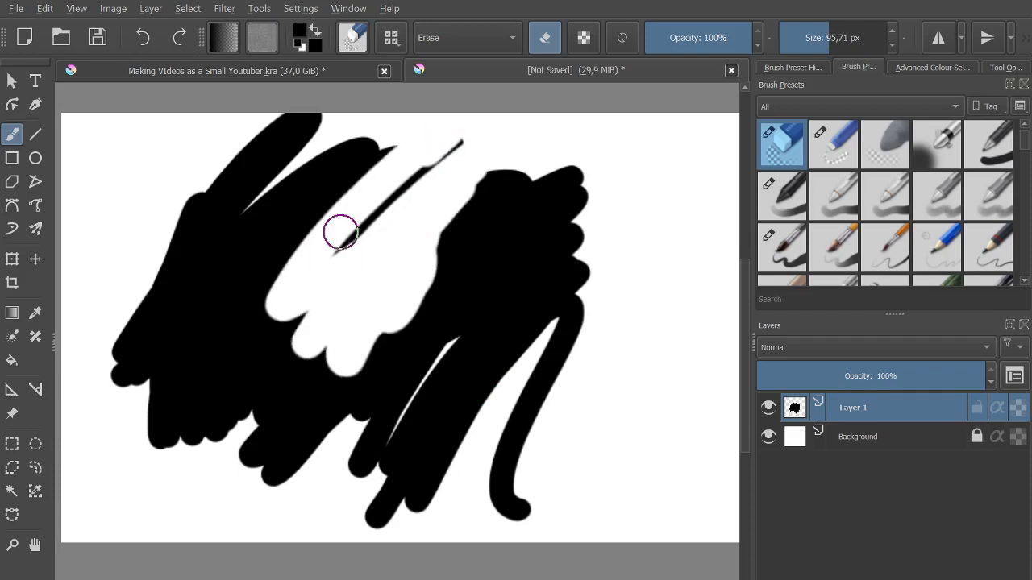
{"action": "mouse_move", "coordinate": [341, 233]}
{"action": "left_mouse_down"}
{"action": "mouse_move", "coordinate": [232, 291]}
{"action": "mouse_move", "coordinate": [294, 150]}
{"action": "mouse_move", "coordinate": [104, 303]}
{"action": "mouse_move", "coordinate": [136, 385]}
{"action": "mouse_move", "coordinate": [180, 430]}
{"action": "mouse_move", "coordinate": [200, 429]}
{"action": "mouse_move", "coordinate": [188, 331]}
{"action": "mouse_move", "coordinate": [234, 457]}
{"action": "mouse_move", "coordinate": [258, 453]}
{"action": "mouse_move", "coordinate": [253, 348]}
{"action": "mouse_move", "coordinate": [302, 502]}
{"action": "mouse_move", "coordinate": [296, 299]}
{"action": "mouse_move", "coordinate": [370, 454]}
{"action": "mouse_move", "coordinate": [378, 505]}
{"action": "mouse_move", "coordinate": [360, 424]}
{"action": "mouse_move", "coordinate": [409, 475]}
{"action": "mouse_move", "coordinate": [401, 381]}
{"action": "mouse_move", "coordinate": [436, 489]}
{"action": "mouse_move", "coordinate": [408, 298]}
{"action": "mouse_move", "coordinate": [465, 426]}
{"action": "mouse_move", "coordinate": [440, 361]}
{"action": "mouse_move", "coordinate": [504, 150]}
{"action": "mouse_move", "coordinate": [522, 181]}
{"action": "mouse_move", "coordinate": [564, 191]}
{"action": "mouse_move", "coordinate": [474, 353]}
{"action": "mouse_move", "coordinate": [481, 311]}
{"action": "mouse_move", "coordinate": [486, 428]}
{"action": "mouse_move", "coordinate": [486, 390]}
{"action": "mouse_move", "coordinate": [511, 524]}
{"action": "mouse_move", "coordinate": [516, 377]}
{"action": "mouse_move", "coordinate": [572, 348]}
{"action": "mouse_move", "coordinate": [596, 235]}
{"action": "left_mouse_up"}
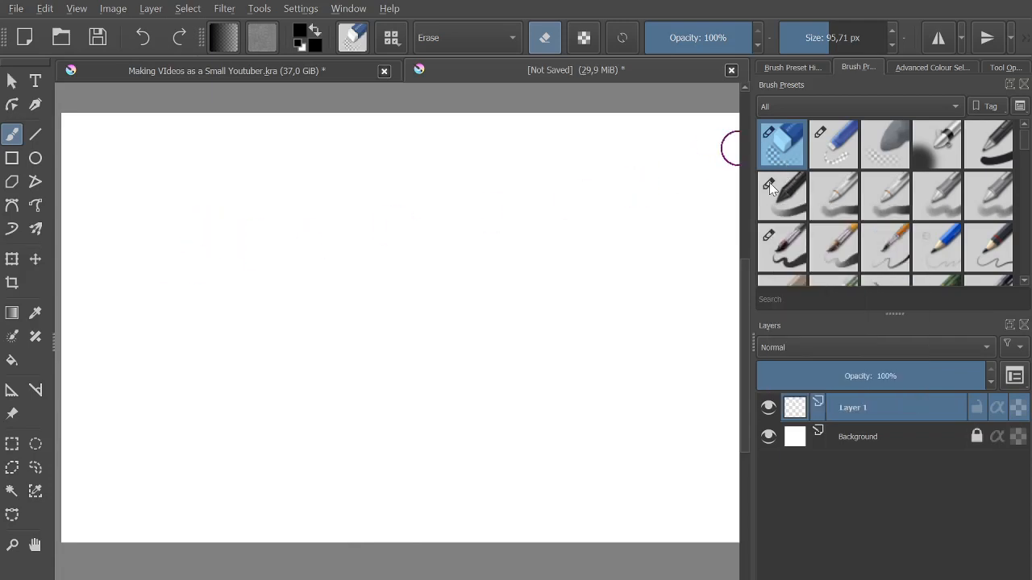
{"action": "key", "text": "ctrl+z"}
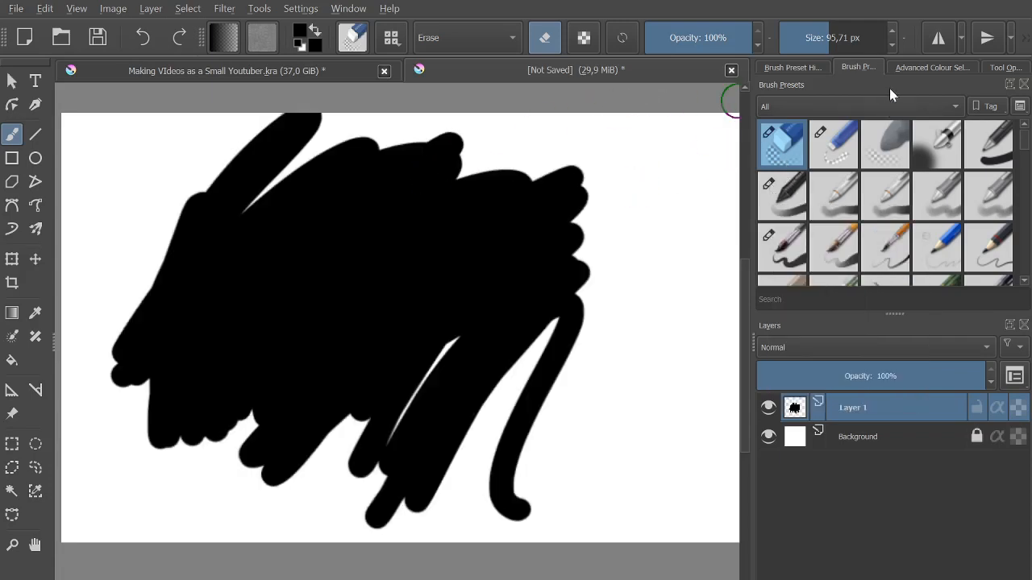
Vary the eraser size up and down, ending at about 747 px, and erase the whole black scribble
{"action": "mouse_move", "coordinate": [840, 36]}
{"action": "left_mouse_down"}
{"action": "mouse_move", "coordinate": [786, 37]}
{"action": "mouse_move", "coordinate": [822, 40]}
{"action": "left_mouse_up"}
{"action": "mouse_move", "coordinate": [904, 45]}
{"action": "left_mouse_down"}
{"action": "mouse_move", "coordinate": [791, 39]}
{"action": "mouse_move", "coordinate": [866, 43]}
{"action": "left_mouse_up"}
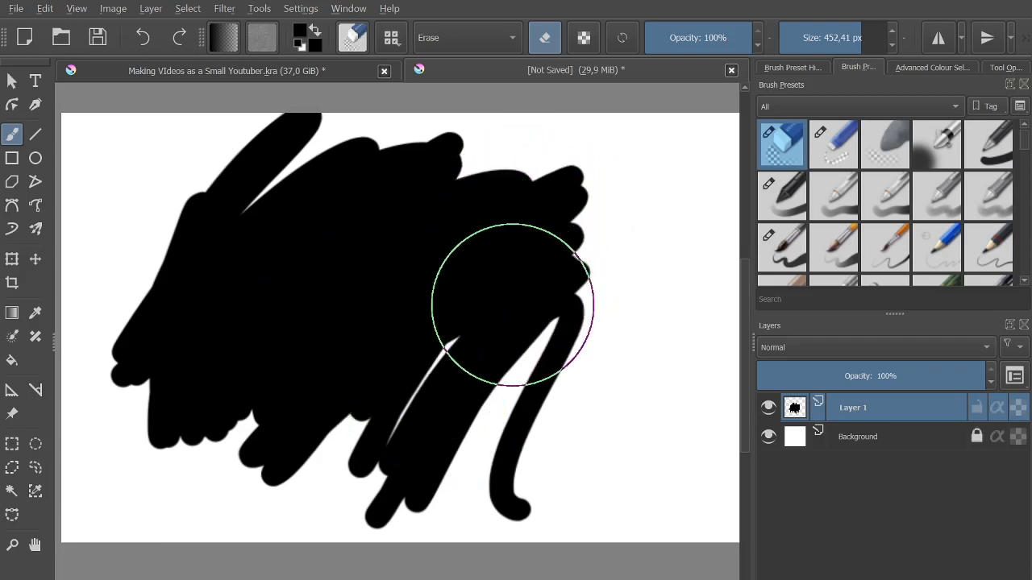
{"action": "mouse_move", "coordinate": [501, 330]}
{"action": "left_mouse_down", "text": "shift"}
{"action": "mouse_move", "coordinate": [480, 331]}
{"action": "mouse_move", "coordinate": [502, 322]}
{"action": "left_mouse_up", "text": "shift"}
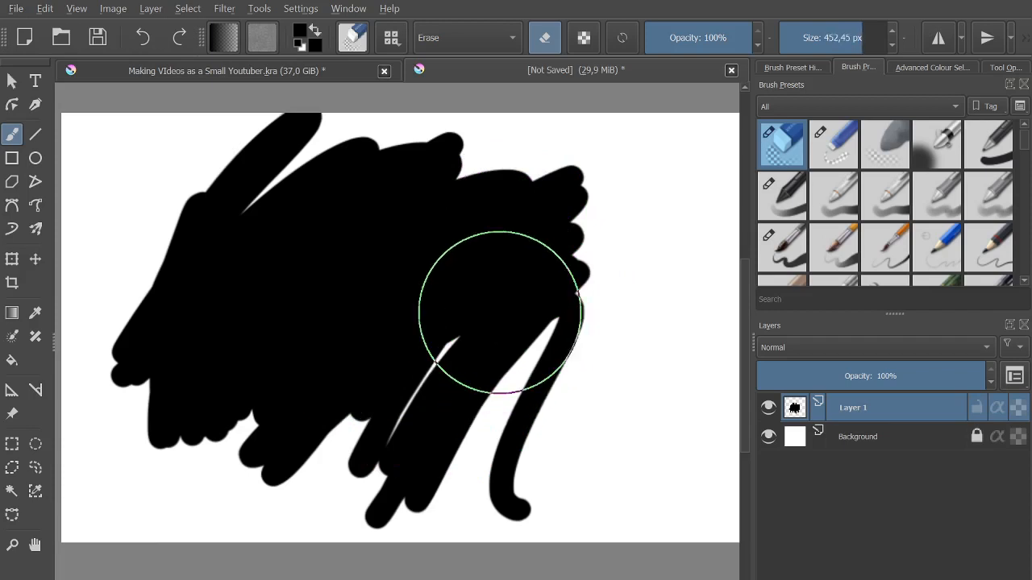
{"action": "left_click_drag", "start_coordinate": [576, 277], "coordinate": [486, 281], "text": "shift"}
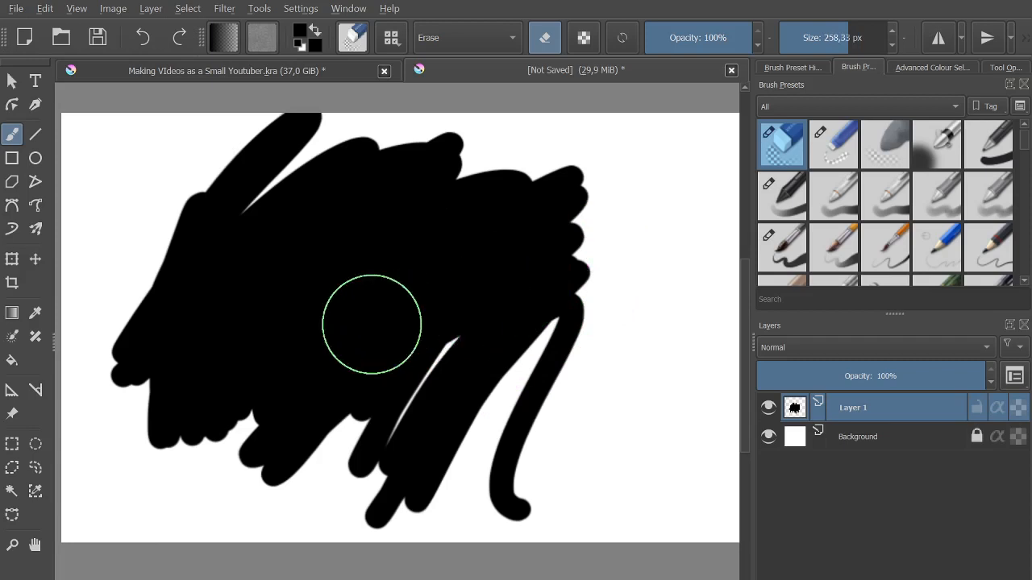
{"action": "mouse_move", "coordinate": [368, 317]}
{"action": "left_mouse_down", "text": "shift"}
{"action": "mouse_move", "coordinate": [410, 301]}
{"action": "mouse_move", "coordinate": [358, 328]}
{"action": "mouse_move", "coordinate": [472, 329]}
{"action": "mouse_move", "coordinate": [442, 318]}
{"action": "left_mouse_up", "text": "shift"}
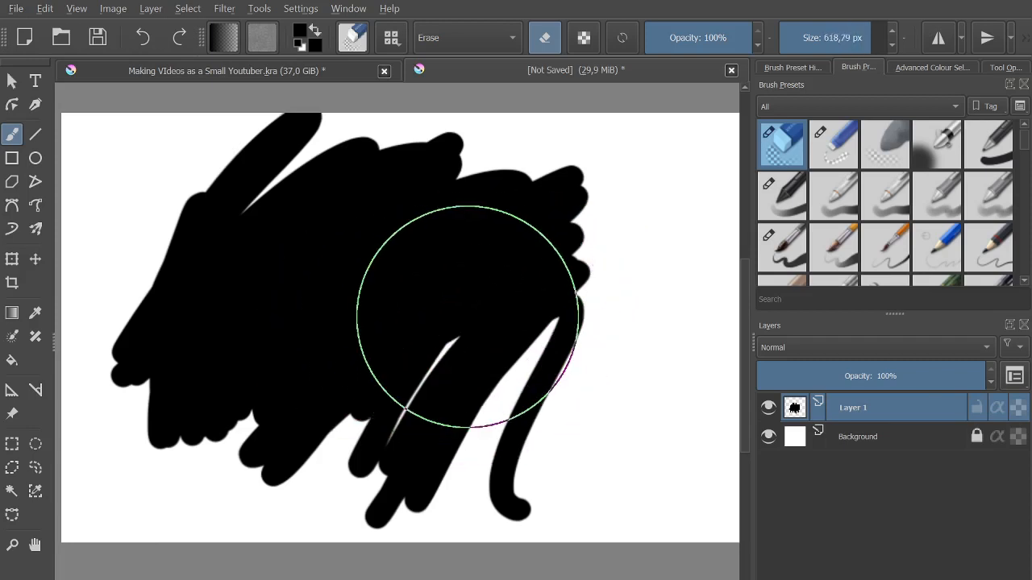
{"action": "left_click_drag", "start_coordinate": [466, 275], "coordinate": [416, 275], "text": "shift"}
{"action": "left_click_drag", "start_coordinate": [314, 177], "coordinate": [379, 177], "text": "shift"}
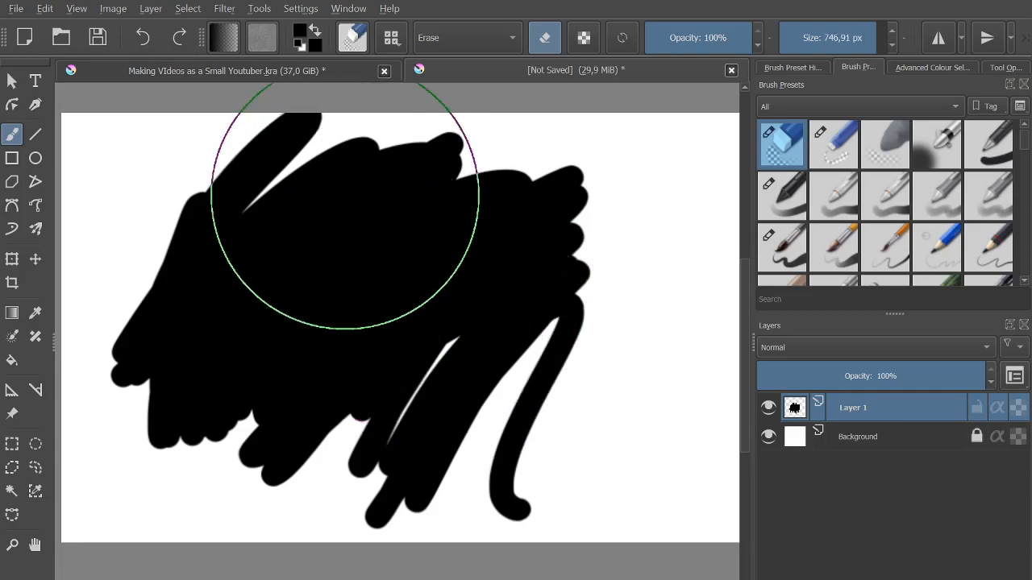
{"action": "mouse_move", "coordinate": [298, 206]}
{"action": "left_mouse_down"}
{"action": "mouse_move", "coordinate": [574, 198]}
{"action": "mouse_move", "coordinate": [489, 324]}
{"action": "mouse_move", "coordinate": [473, 482]}
{"action": "left_mouse_up"}
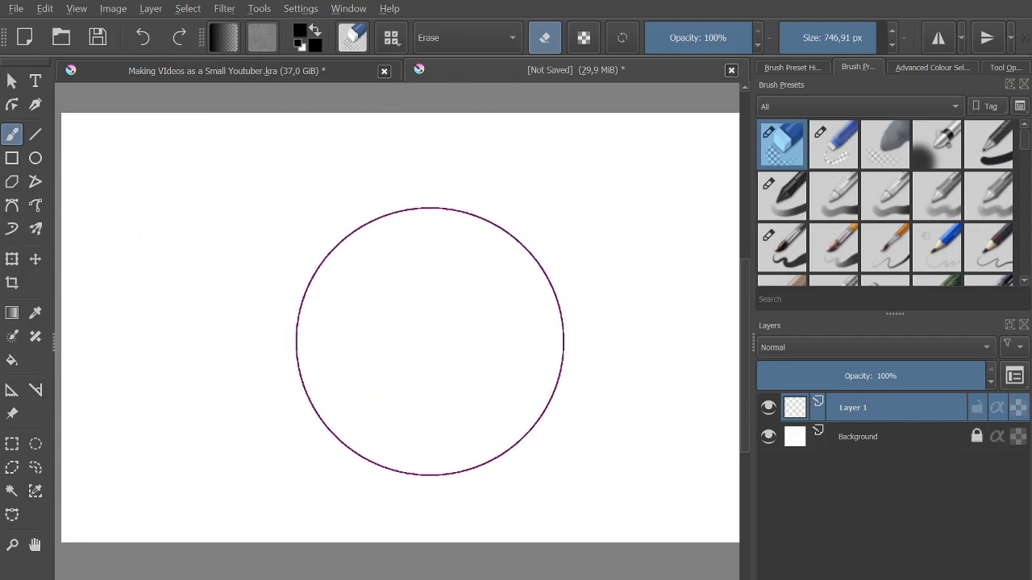
Shrink the eraser to about 243 px and switch to the dark pen brush preset just below it
{"action": "left_click_drag", "start_coordinate": [455, 341], "coordinate": [347, 341], "text": "shift"}
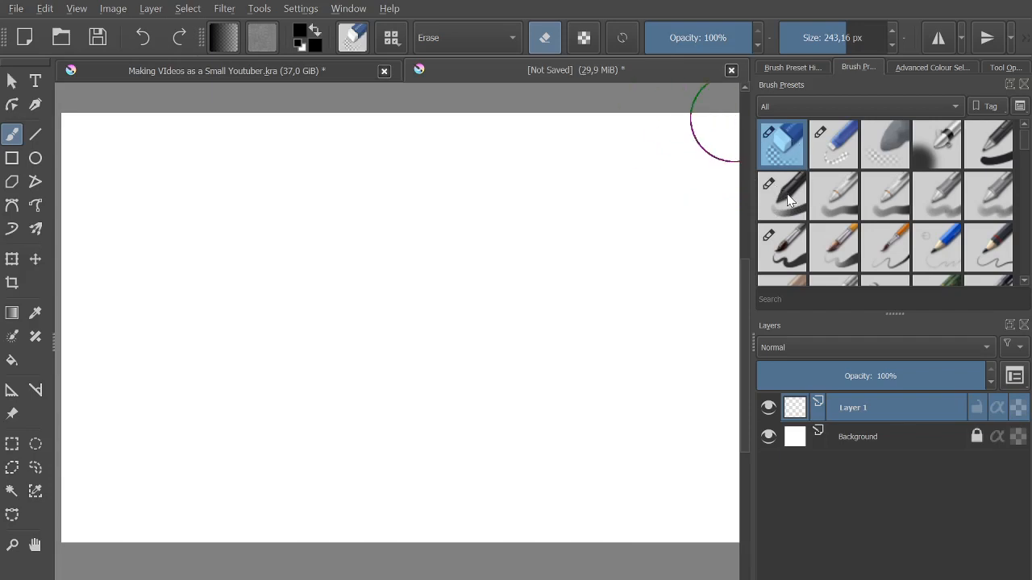
{"action": "left_click", "coordinate": [780, 193]}
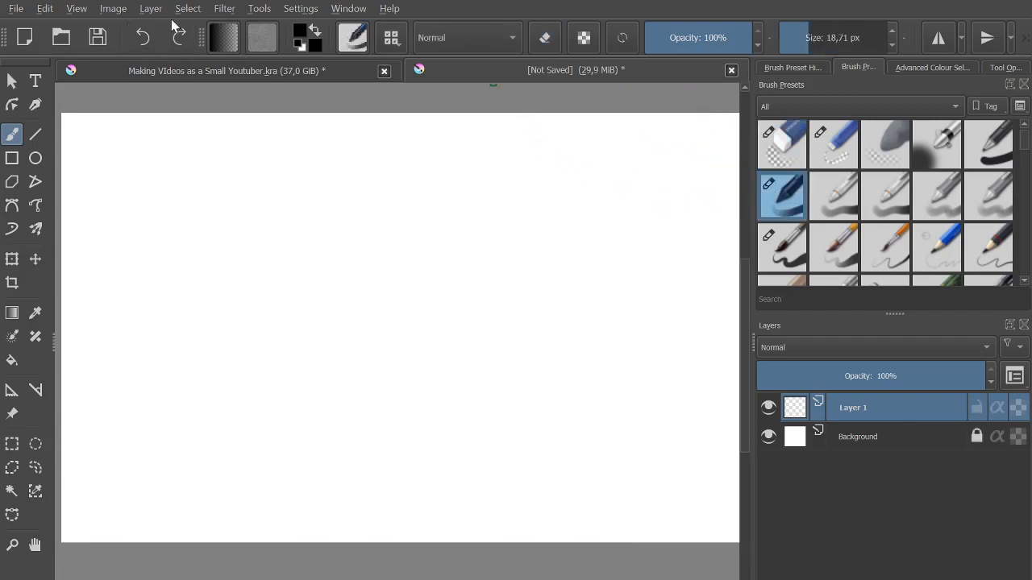
Show the Animation docker and look at the window options
{"action": "left_click", "coordinate": [302, 9]}
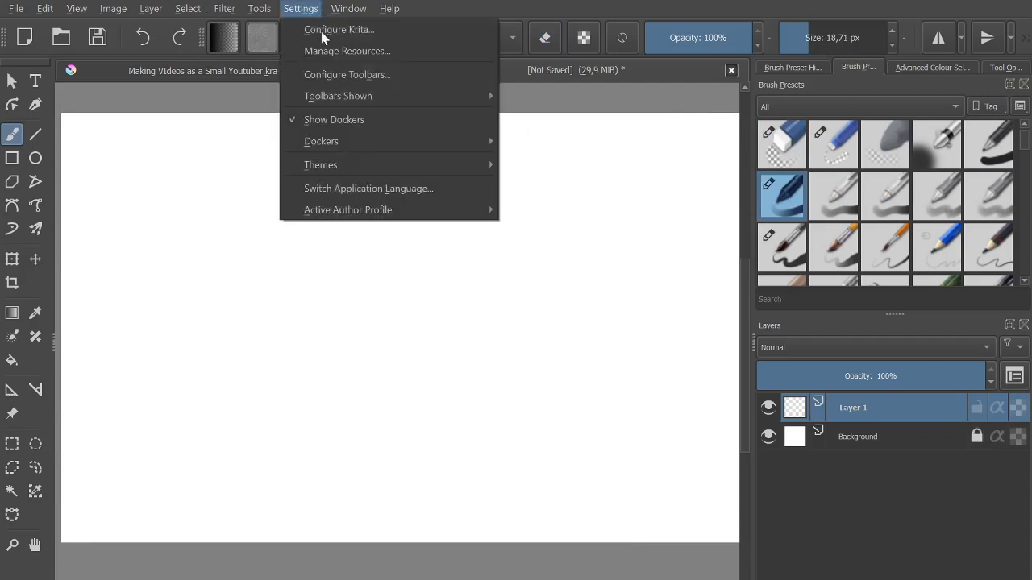
{"action": "left_click", "coordinate": [329, 147]}
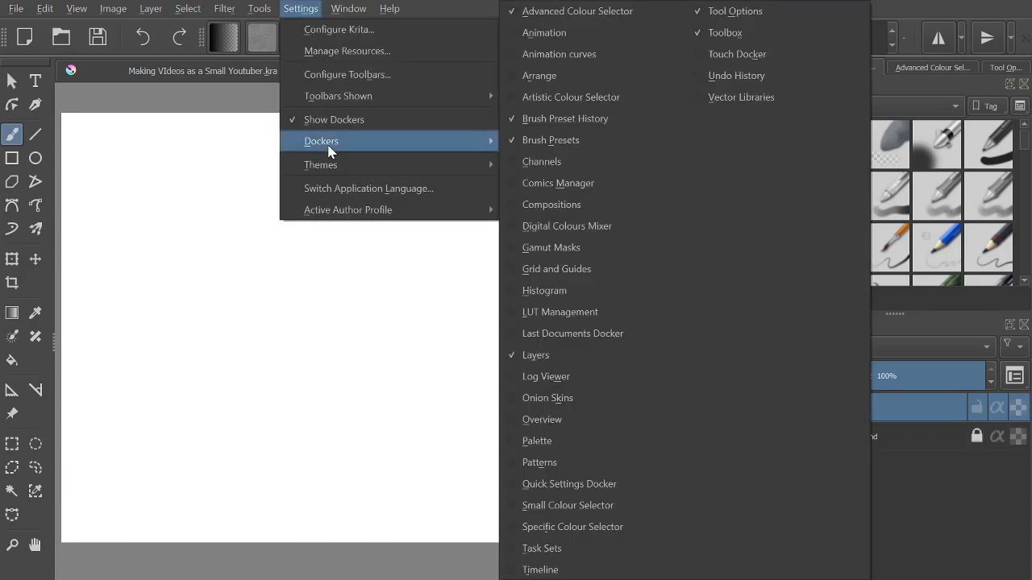
{"action": "left_click", "coordinate": [570, 42]}
{"action": "key", "text": "alt+w"}
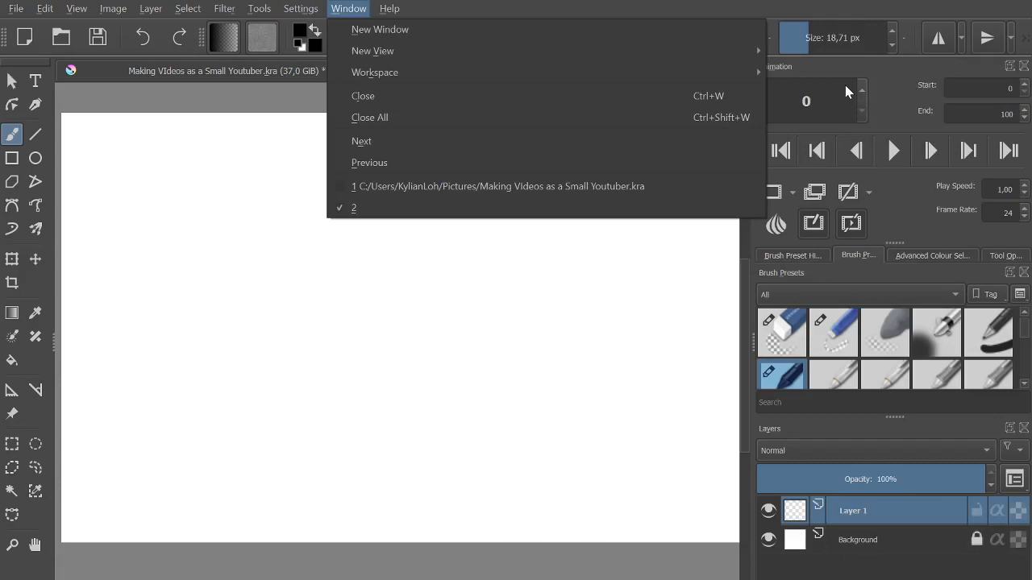
Create a blank animation frame at frame 0 of Layer 1
{"action": "mouse_move", "coordinate": [396, 8]}
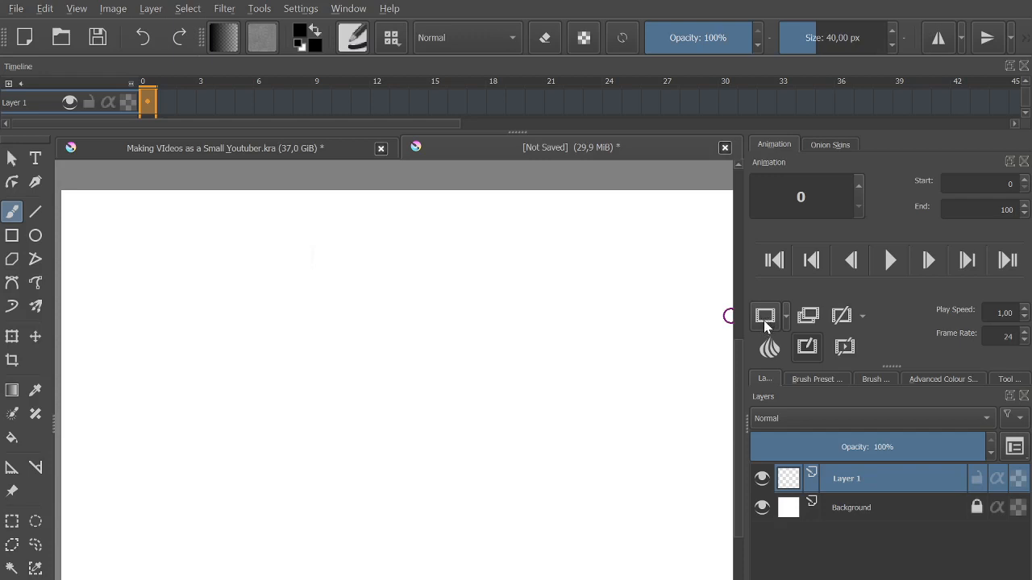
{"action": "left_click", "coordinate": [765, 325]}
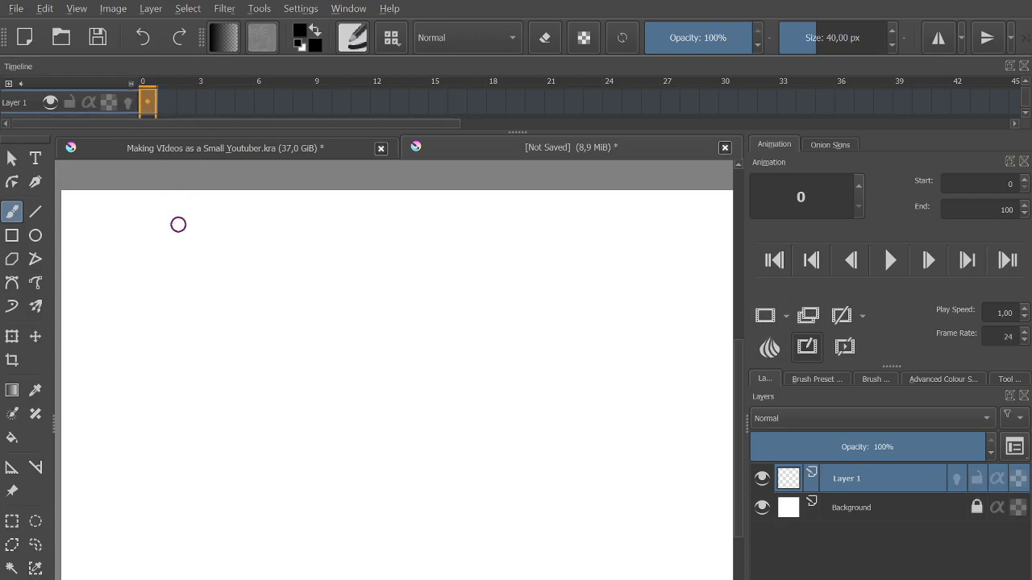
Draw a large black circle on frame 0, then add a blank frame 1 and draw a narrow upright oval lower down
{"action": "mouse_move", "coordinate": [458, 287]}
{"action": "left_mouse_down"}
{"action": "mouse_move", "coordinate": [385, 243]}
{"action": "mouse_move", "coordinate": [350, 267]}
{"action": "left_mouse_up"}
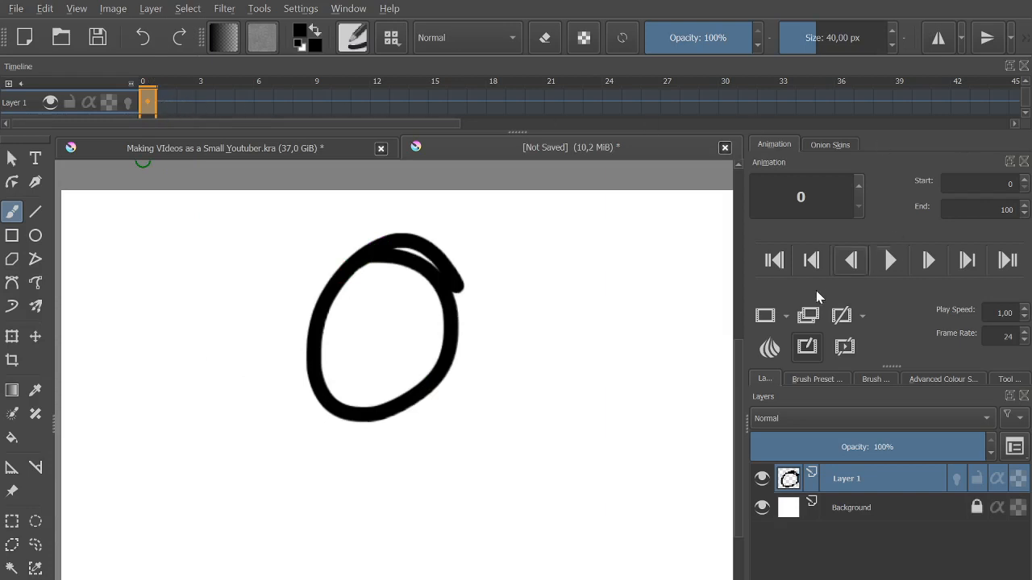
{"action": "left_click", "coordinate": [166, 103]}
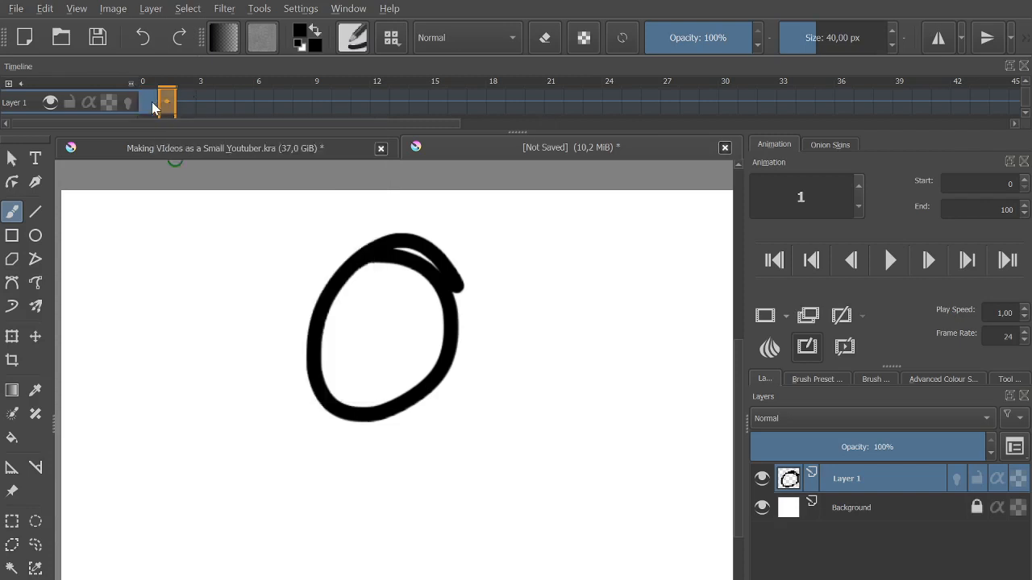
{"action": "left_click", "coordinate": [149, 103]}
{"action": "left_click_drag", "start_coordinate": [148, 103], "coordinate": [166, 103]}
{"action": "key", "text": "Delete"}
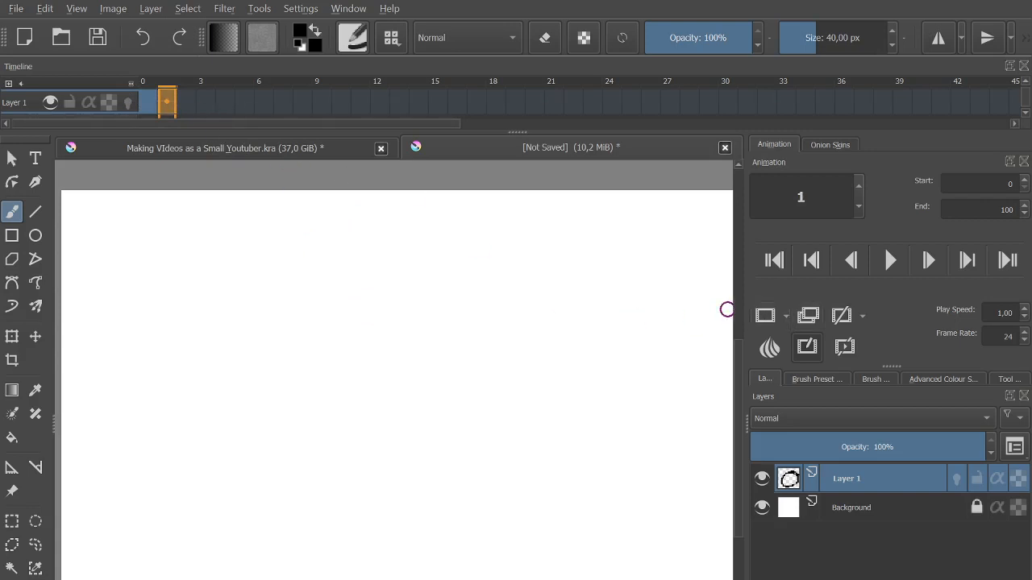
{"action": "mouse_move", "coordinate": [399, 450]}
{"action": "left_mouse_down"}
{"action": "mouse_move", "coordinate": [404, 409]}
{"action": "mouse_move", "coordinate": [417, 444]}
{"action": "mouse_move", "coordinate": [410, 388]}
{"action": "left_mouse_up"}
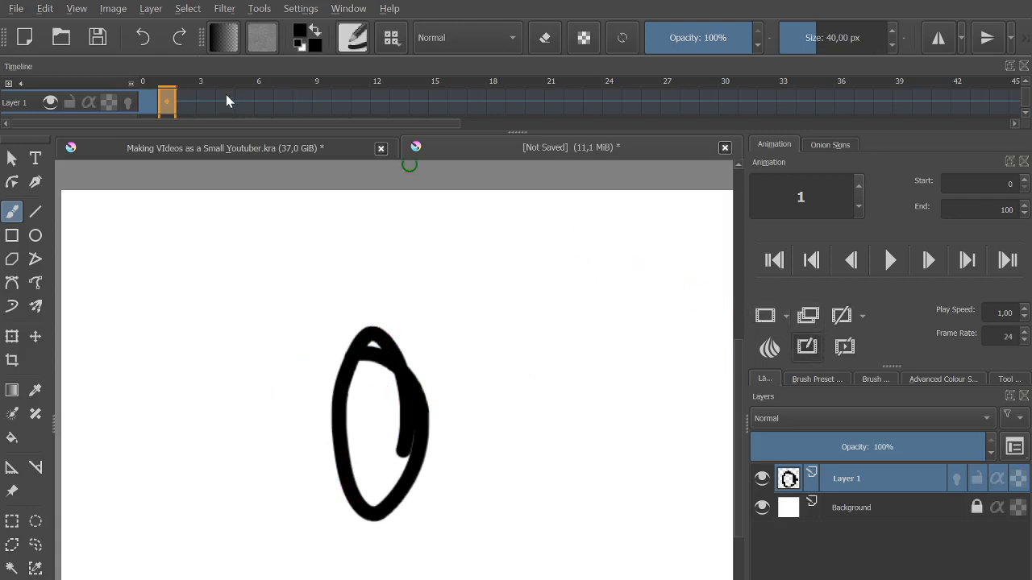
Add a blank frame 2 and draw a wide, flat black oval near the lower part of the canvas
{"action": "left_click_drag", "start_coordinate": [172, 109], "coordinate": [185, 105]}
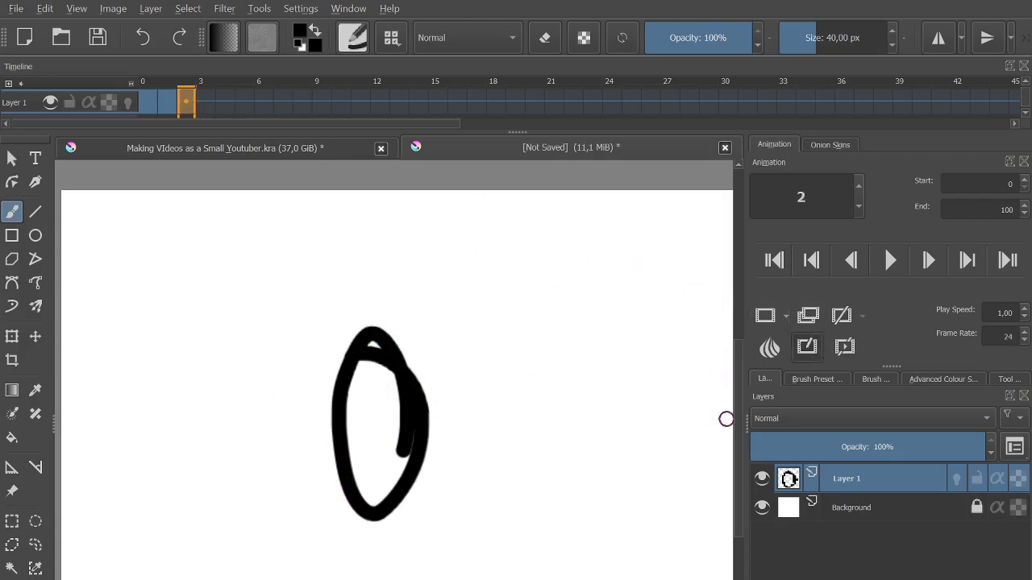
{"action": "mouse_move", "coordinate": [422, 380]}
{"action": "left_mouse_down"}
{"action": "mouse_move", "coordinate": [445, 325]}
{"action": "mouse_move", "coordinate": [425, 260]}
{"action": "mouse_move", "coordinate": [416, 263]}
{"action": "left_mouse_up"}
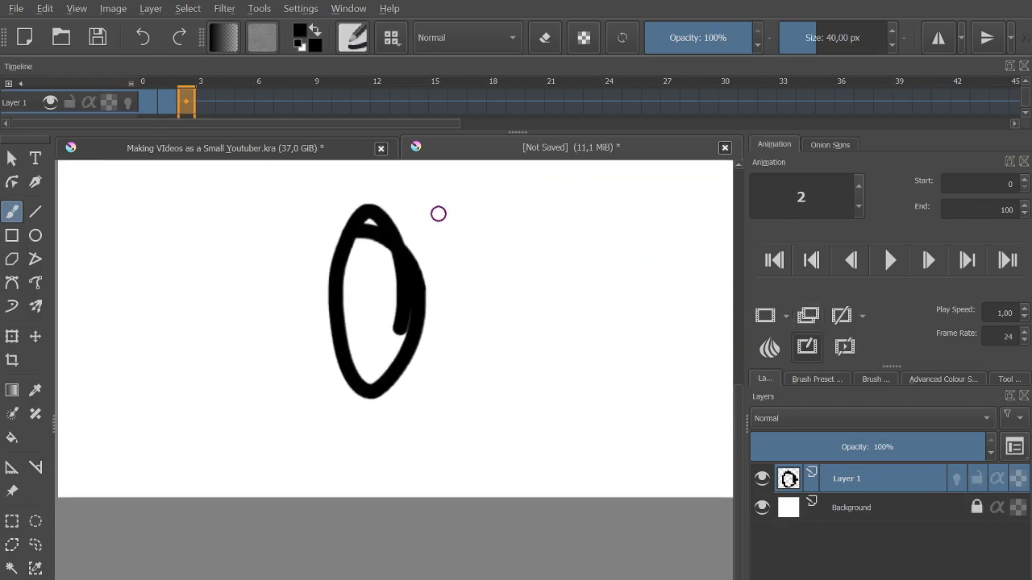
{"action": "left_click", "coordinate": [766, 314]}
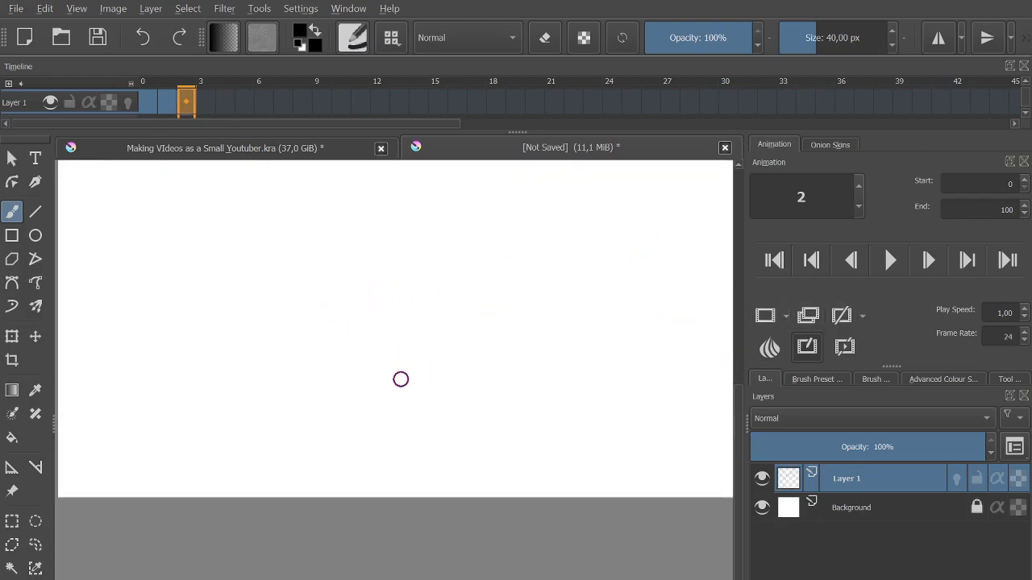
{"action": "mouse_move", "coordinate": [458, 371]}
{"action": "left_mouse_down"}
{"action": "mouse_move", "coordinate": [491, 396]}
{"action": "mouse_move", "coordinate": [376, 342]}
{"action": "left_mouse_up"}
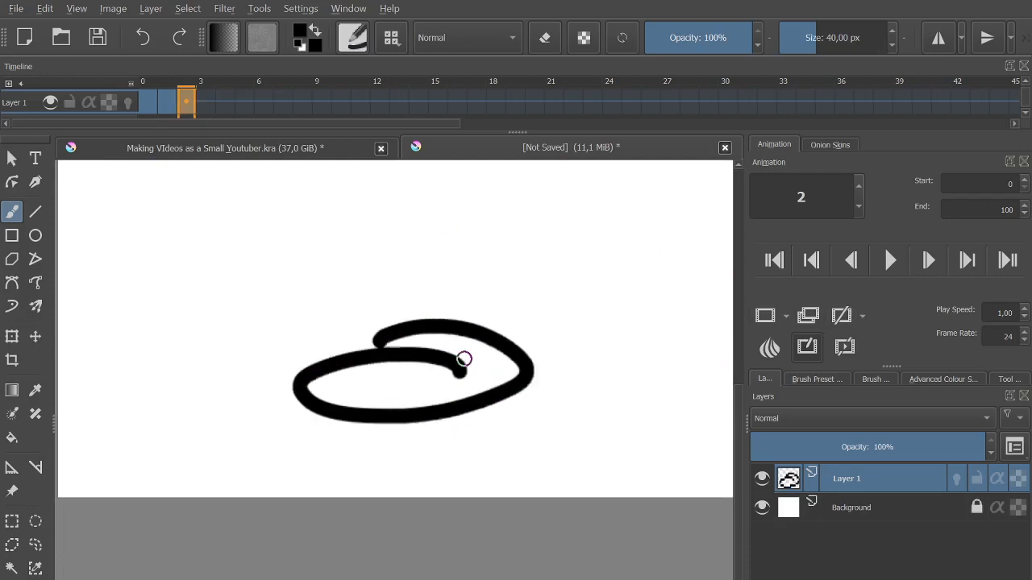
{"action": "key", "text": "ctrl+z"}
{"action": "left_click_drag", "start_coordinate": [457, 350], "coordinate": [459, 341]}
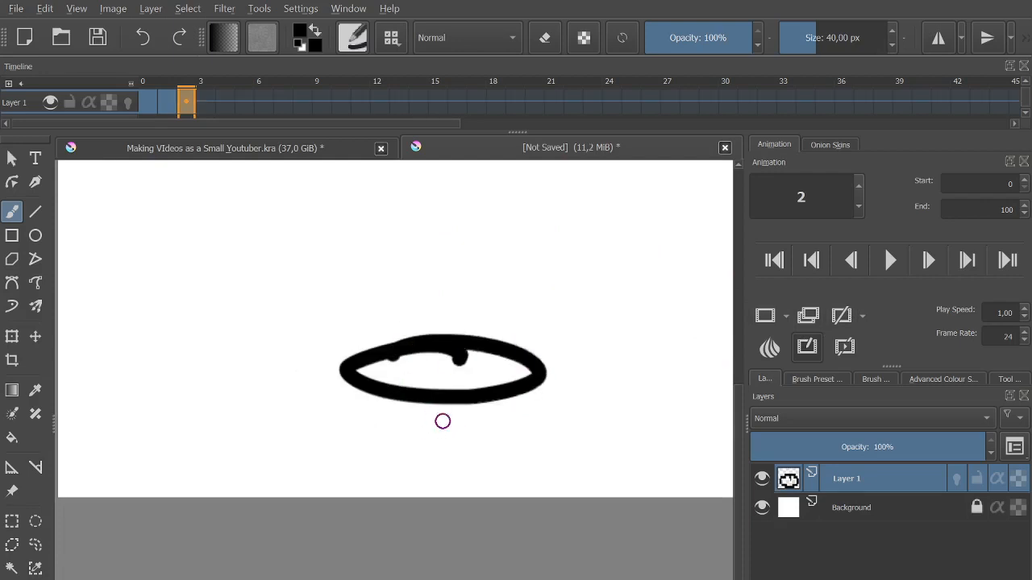
{"action": "left_click_drag", "start_coordinate": [502, 247], "coordinate": [508, 351]}
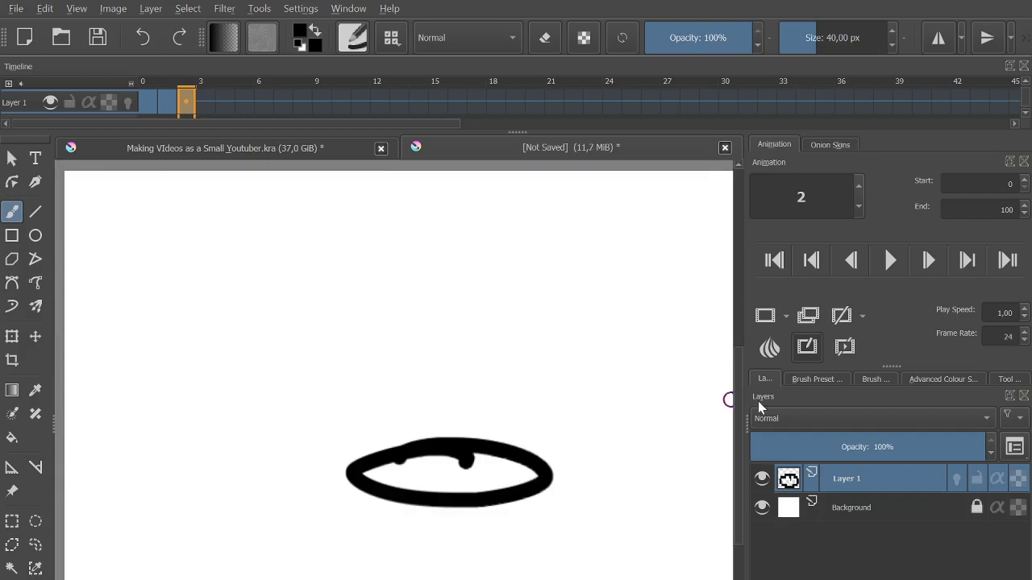
Copy the upright oval of frame 1 to frame 3 and the circle of frame 0 to frame 4
{"action": "left_click", "coordinate": [167, 103]}
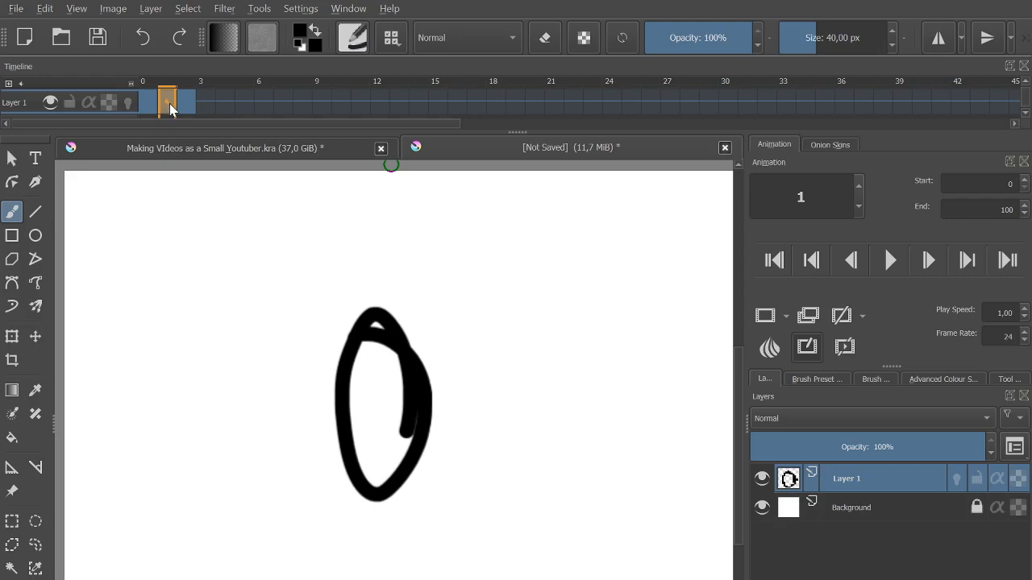
{"action": "left_click", "coordinate": [211, 103]}
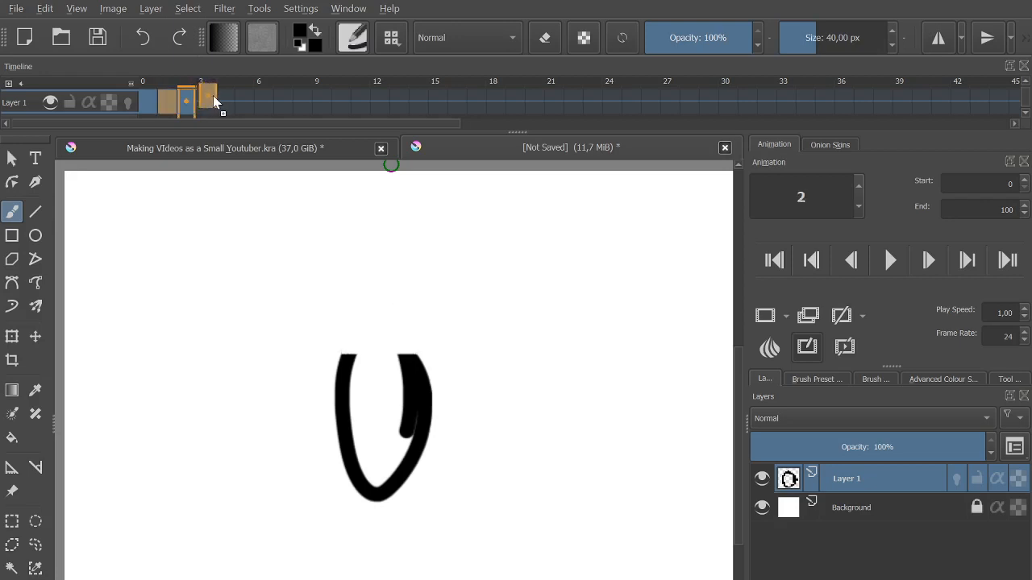
{"action": "left_click", "coordinate": [167, 101]}
{"action": "left_click", "coordinate": [208, 103]}
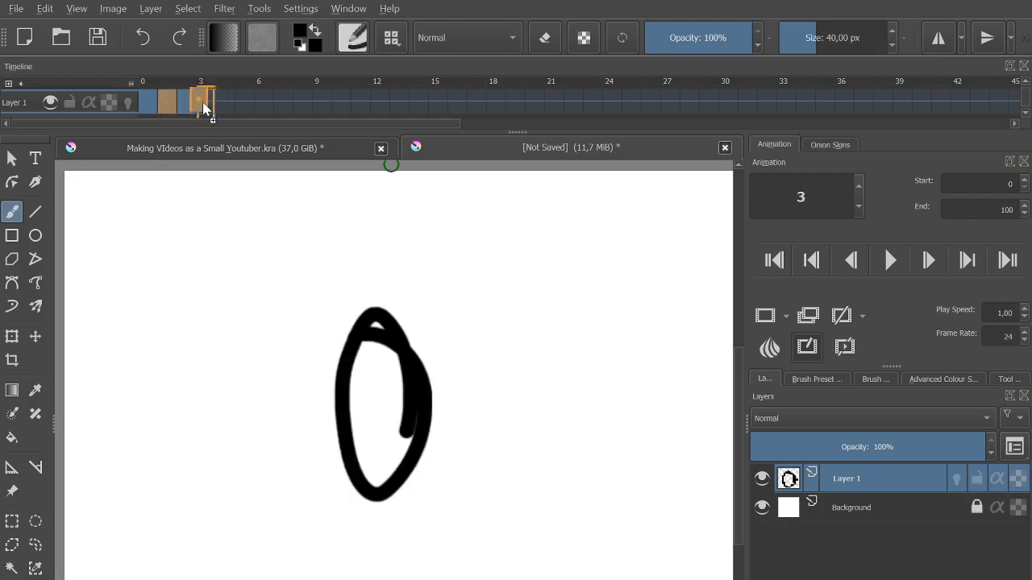
{"action": "left_click_drag", "start_coordinate": [214, 103], "coordinate": [211, 103]}
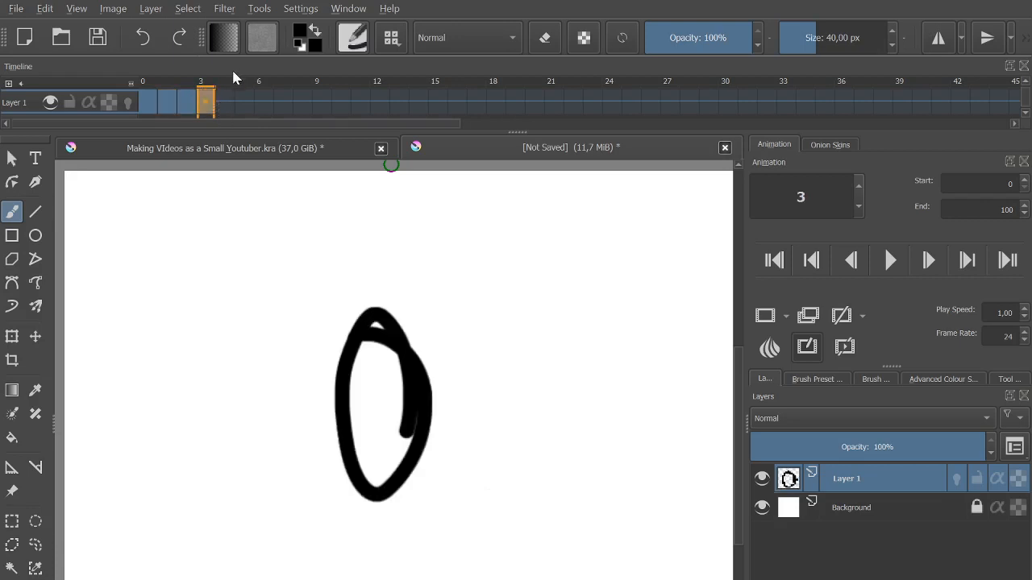
{"action": "left_click", "coordinate": [148, 103]}
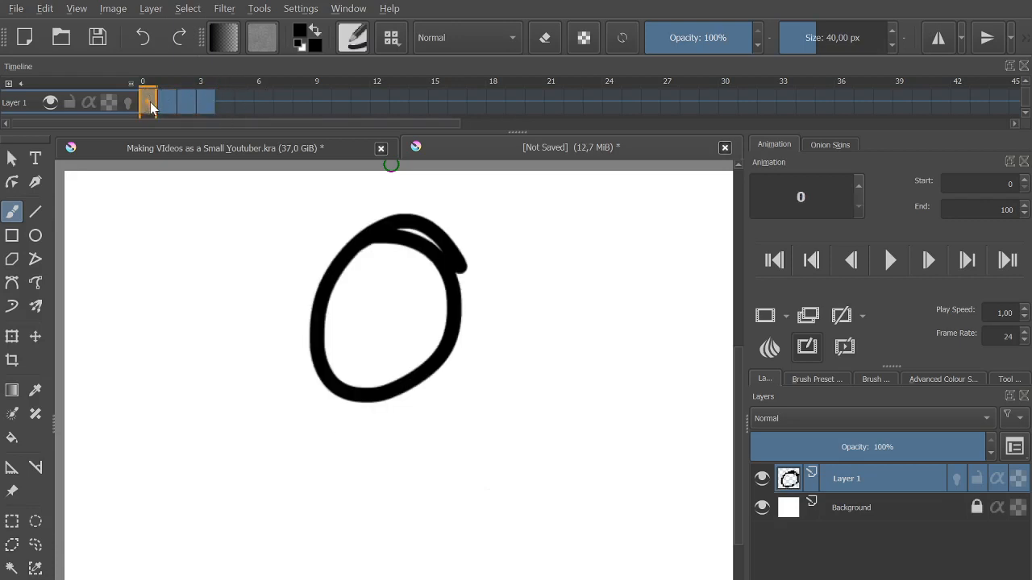
{"action": "left_click_drag", "start_coordinate": [146, 97], "coordinate": [227, 98]}
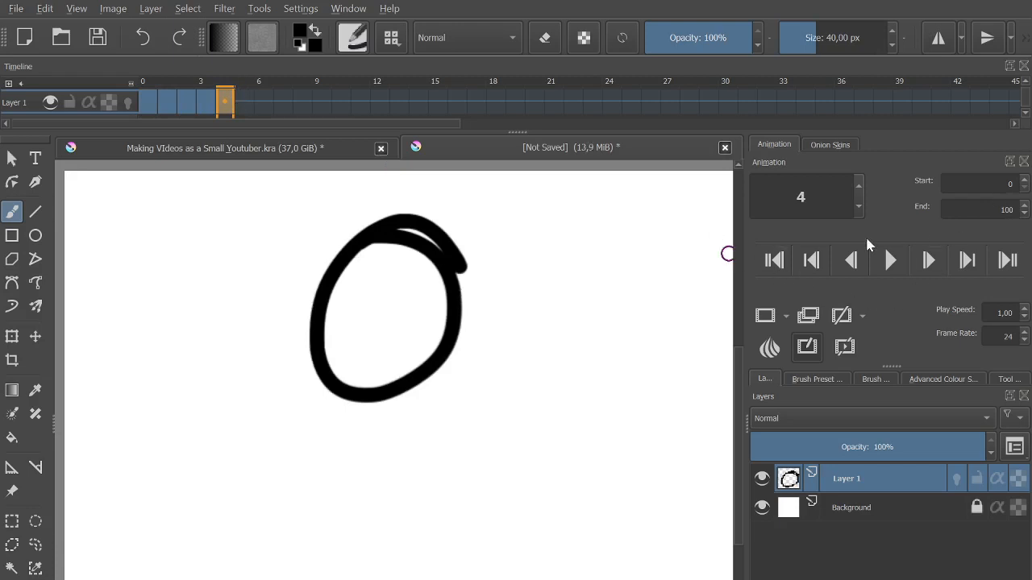
Play the animation from frame 0 several times, stopping it after each preview
{"action": "left_click", "coordinate": [146, 103]}
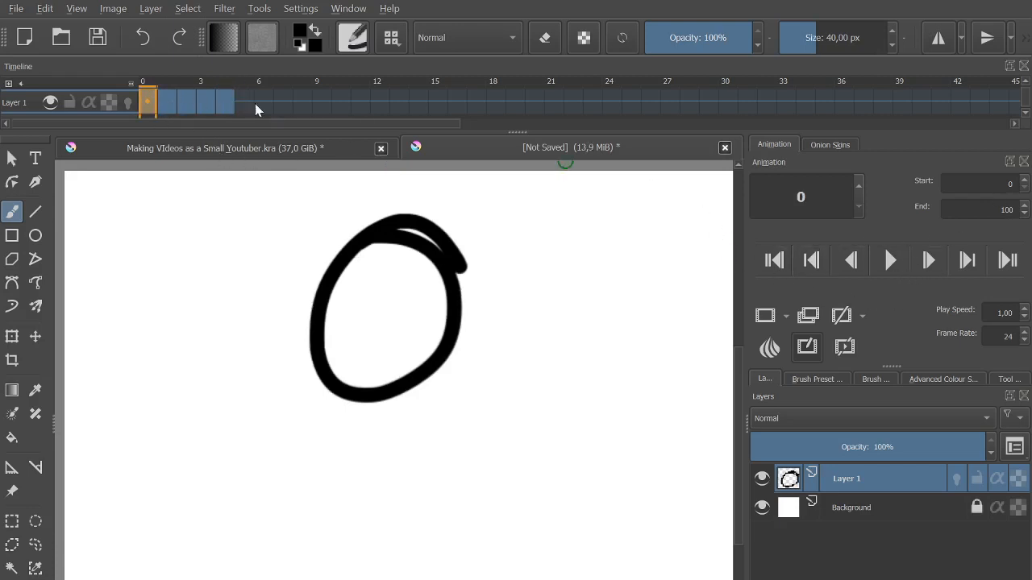
{"action": "left_click", "coordinate": [889, 262]}
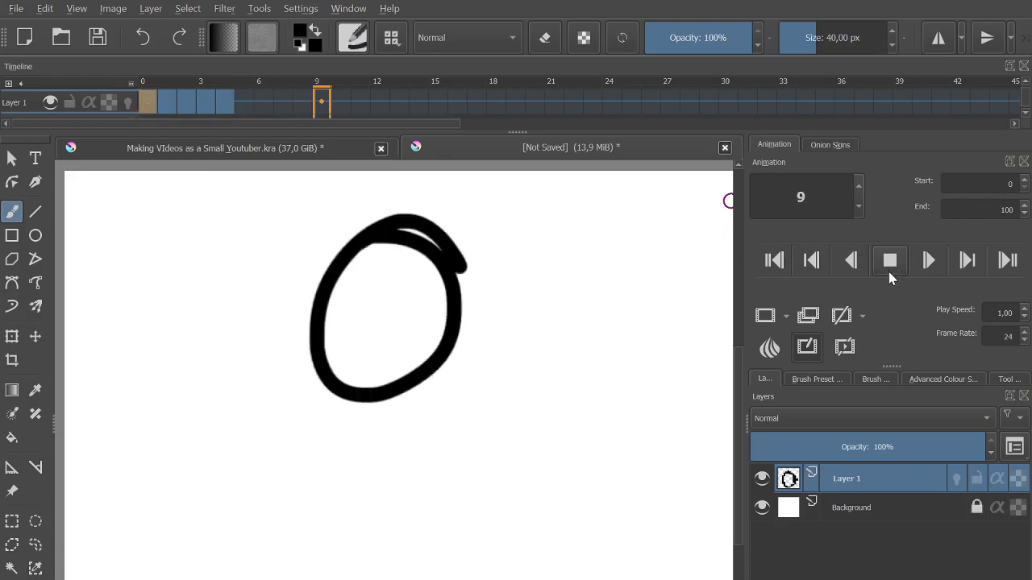
{"action": "left_click", "coordinate": [890, 270]}
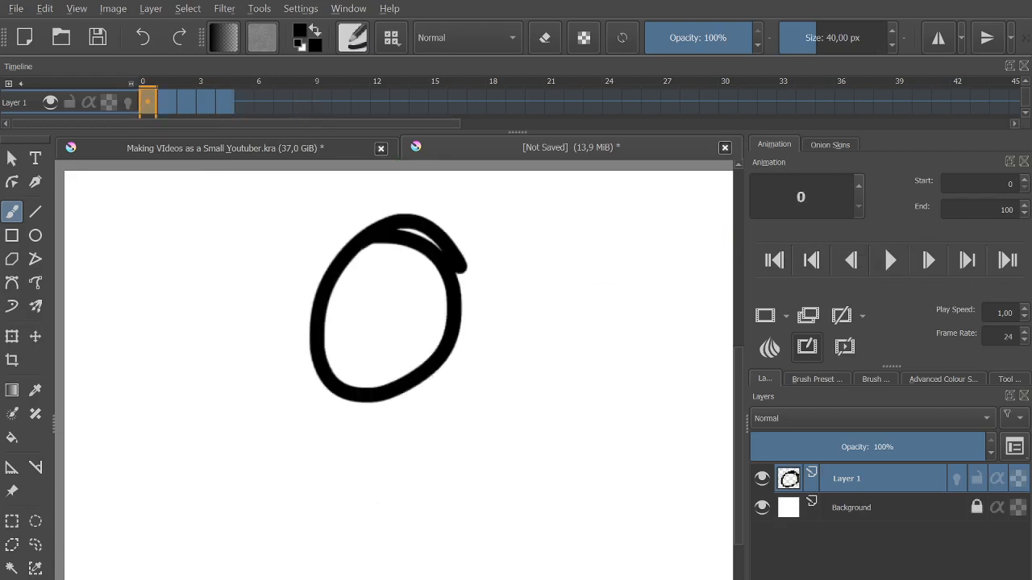
{"action": "left_click", "coordinate": [892, 261]}
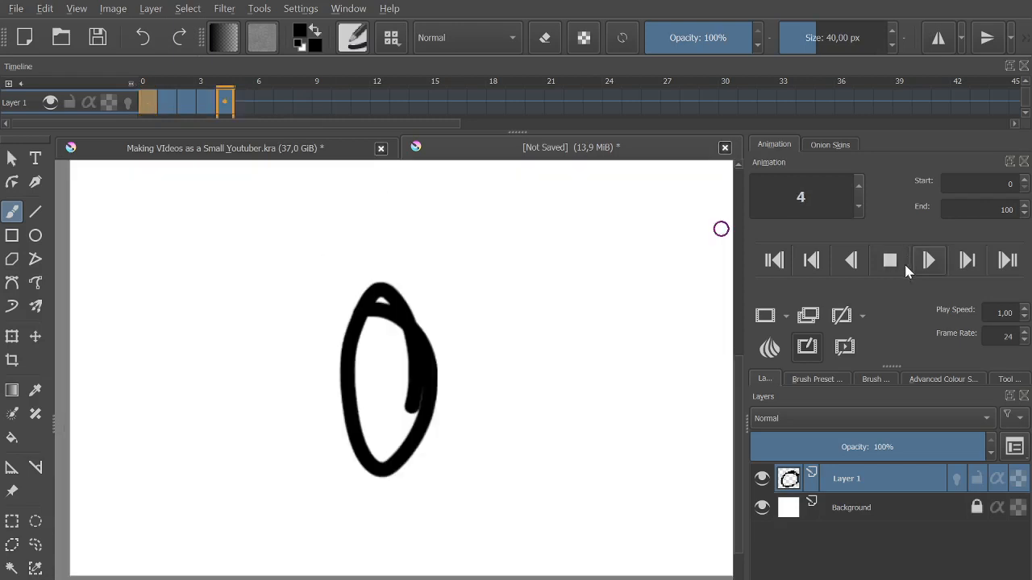
{"action": "left_click", "coordinate": [898, 263]}
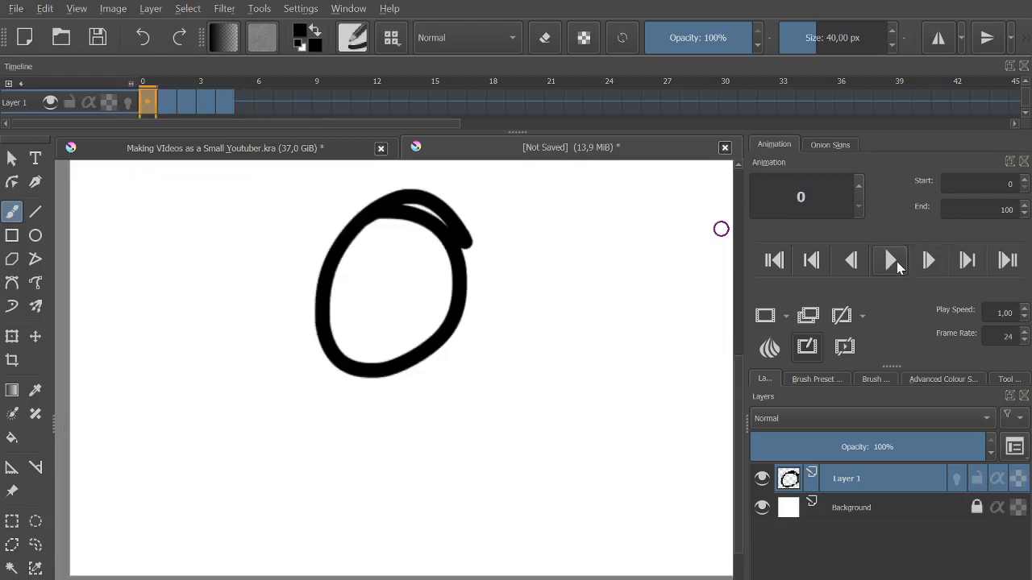
{"action": "left_click", "coordinate": [901, 269]}
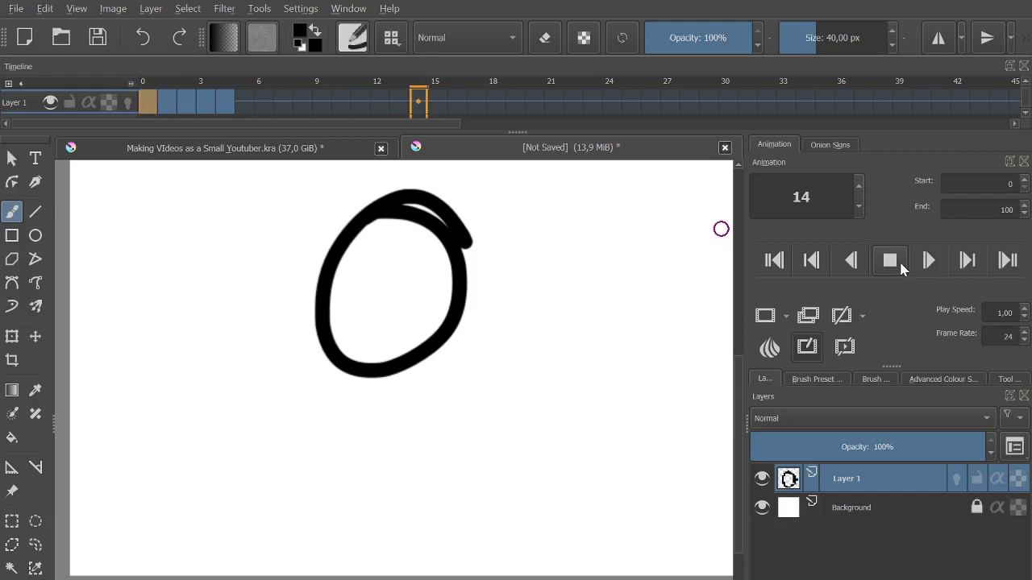
{"action": "left_click", "coordinate": [895, 268]}
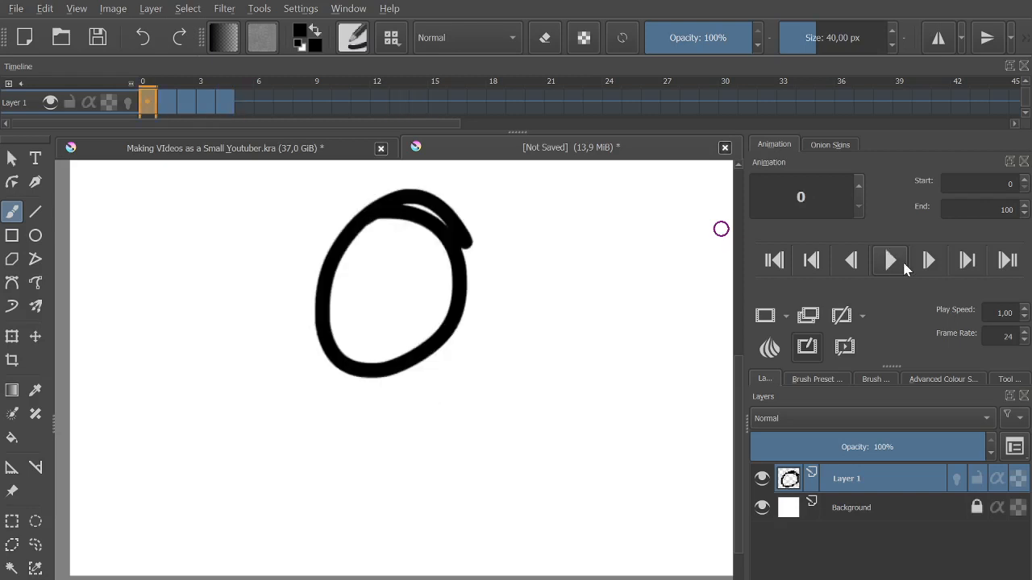
{"action": "left_click", "coordinate": [900, 266]}
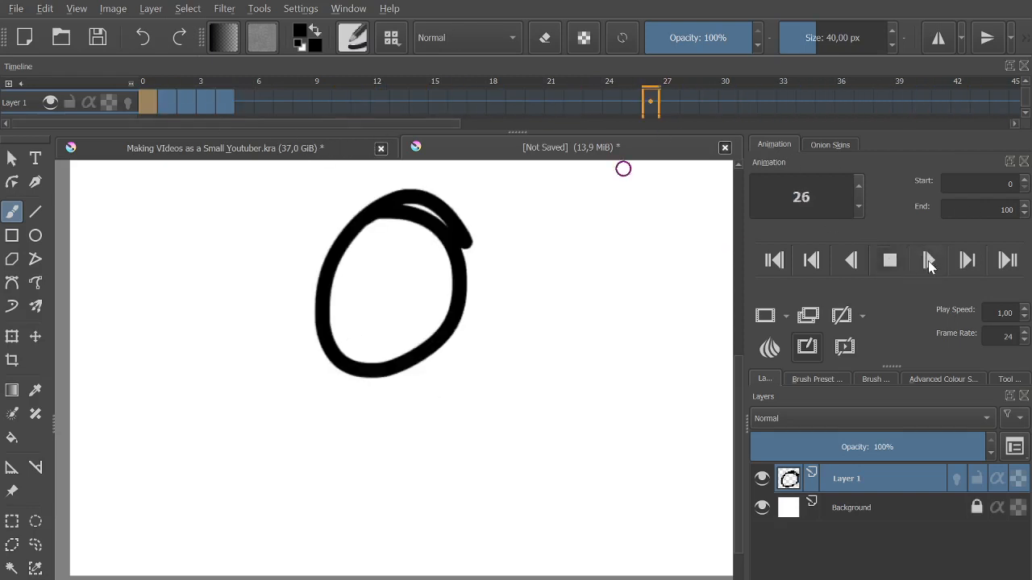
{"action": "left_click", "coordinate": [893, 260]}
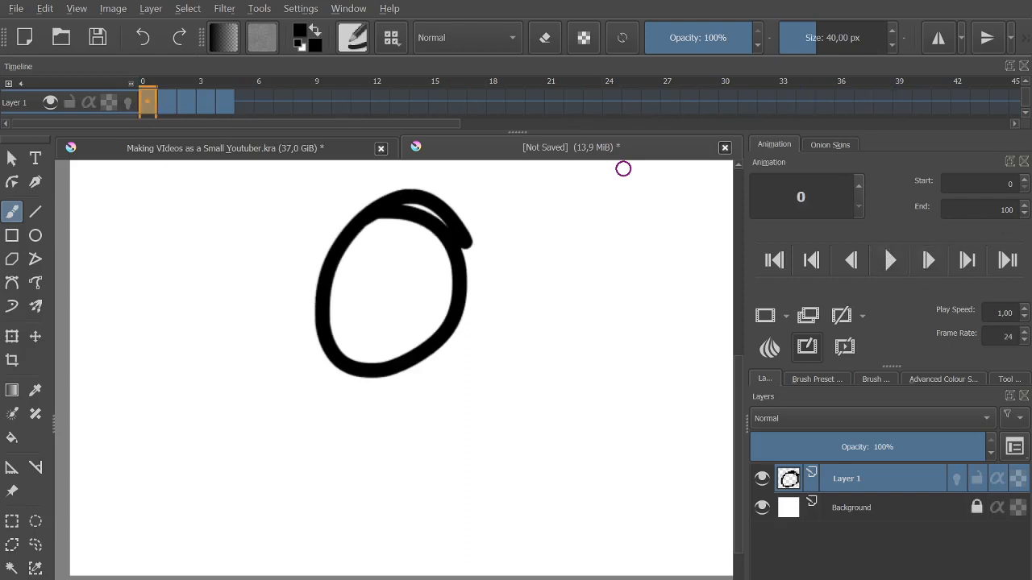
Set the animation's end frame to 4, matching the last drawn frame on the timeline
{"action": "left_click", "coordinate": [1003, 209]}
{"action": "left_click", "coordinate": [226, 104]}
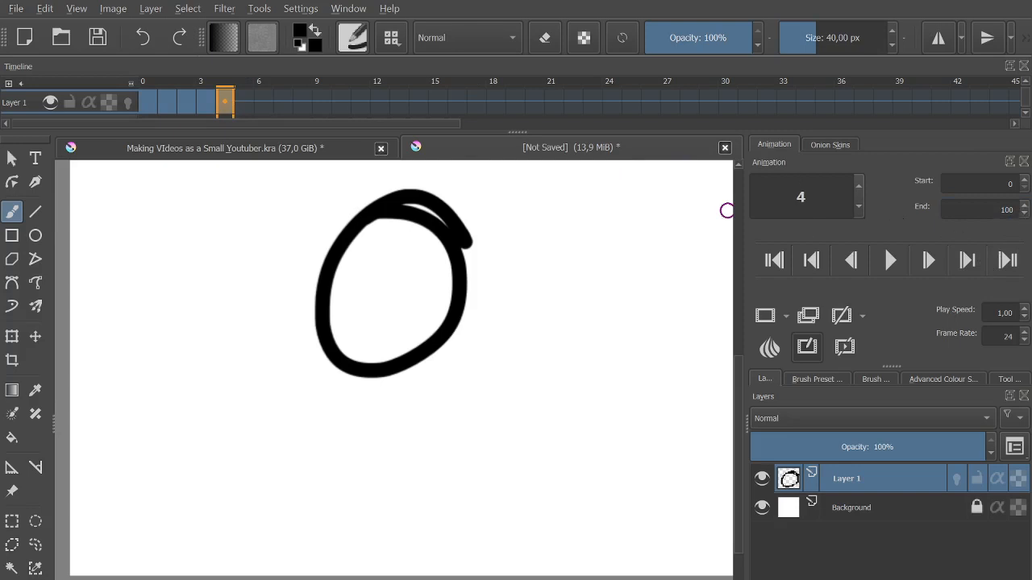
{"action": "left_click", "coordinate": [1010, 210]}
{"action": "left_click", "coordinate": [1013, 210]}
{"action": "key", "text": "BackSpace"}
{"action": "key", "text": "BackSpace"}
{"action": "key", "text": "BackSpace"}
Play the shortened animation as a loop, move through its frames and finish on frame 4
{"action": "left_click", "coordinate": [890, 266]}
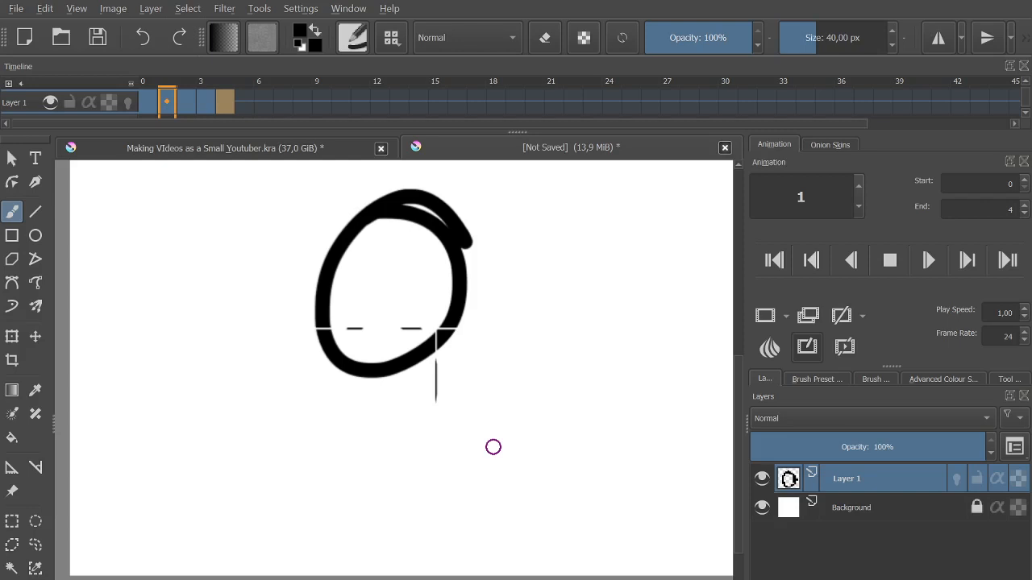
{"action": "left_click", "coordinate": [889, 269]}
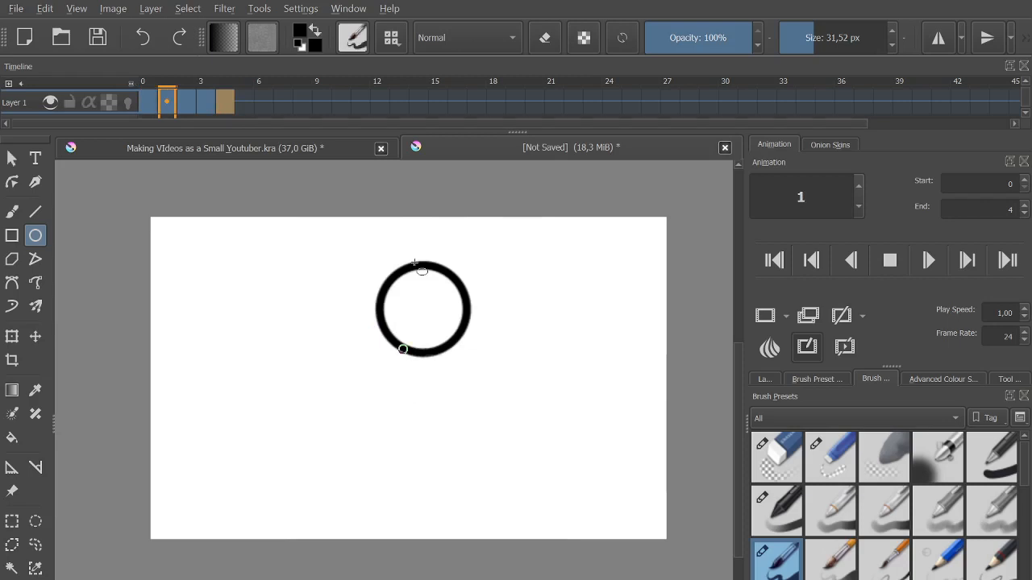
{"action": "key", "text": "Right"}
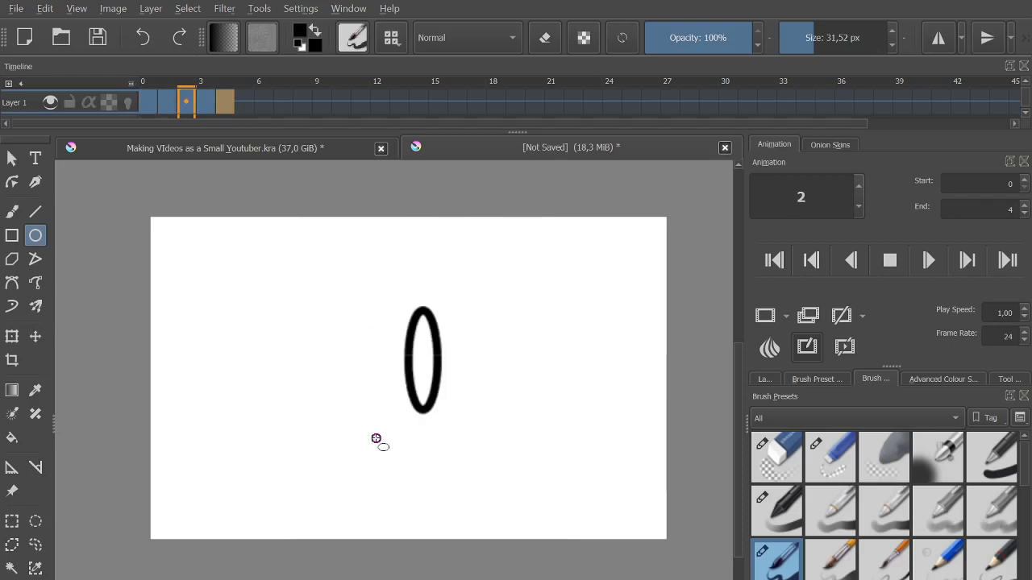
{"action": "key", "text": "Right"}
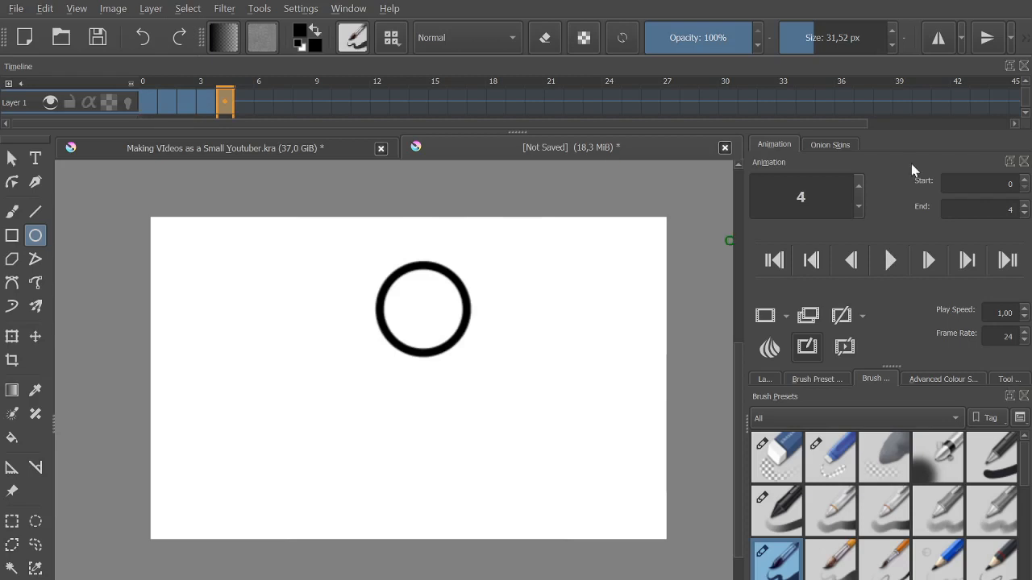
Show the Onion Skins docker, go to frame 2 and enable onion skins for Layer 1
{"action": "left_click", "coordinate": [830, 144]}
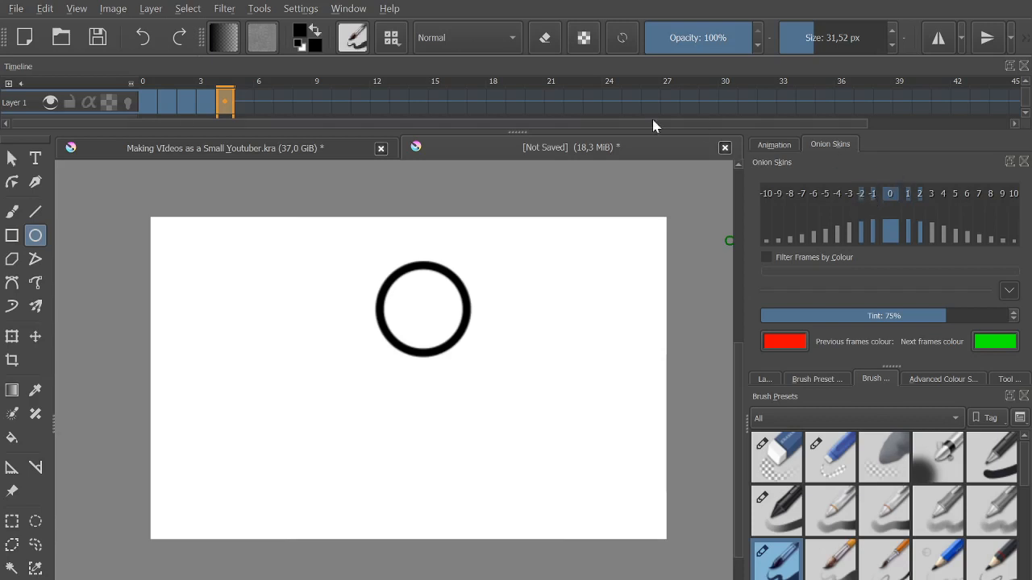
{"action": "left_click", "coordinate": [188, 101]}
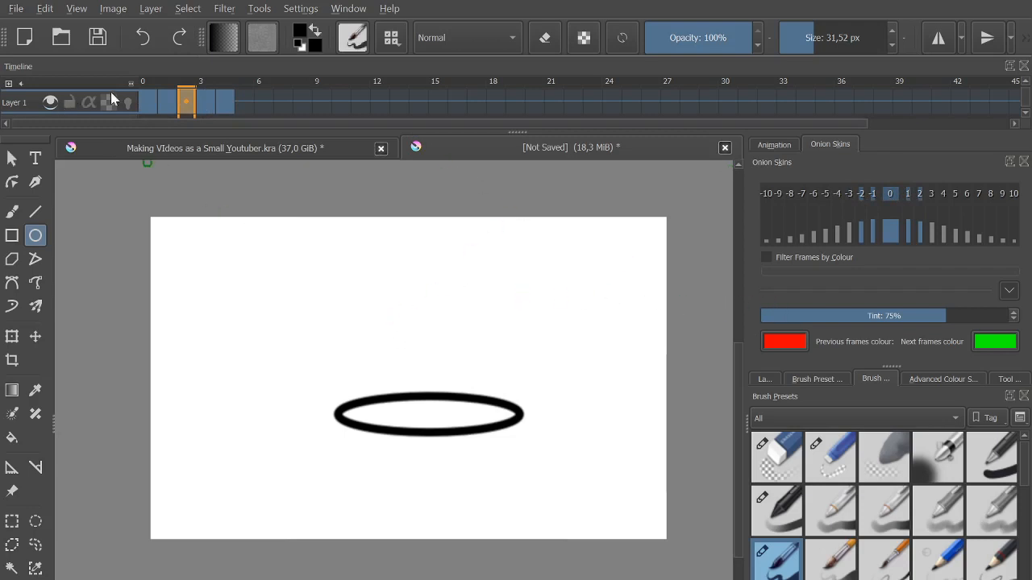
{"action": "left_click", "coordinate": [129, 103]}
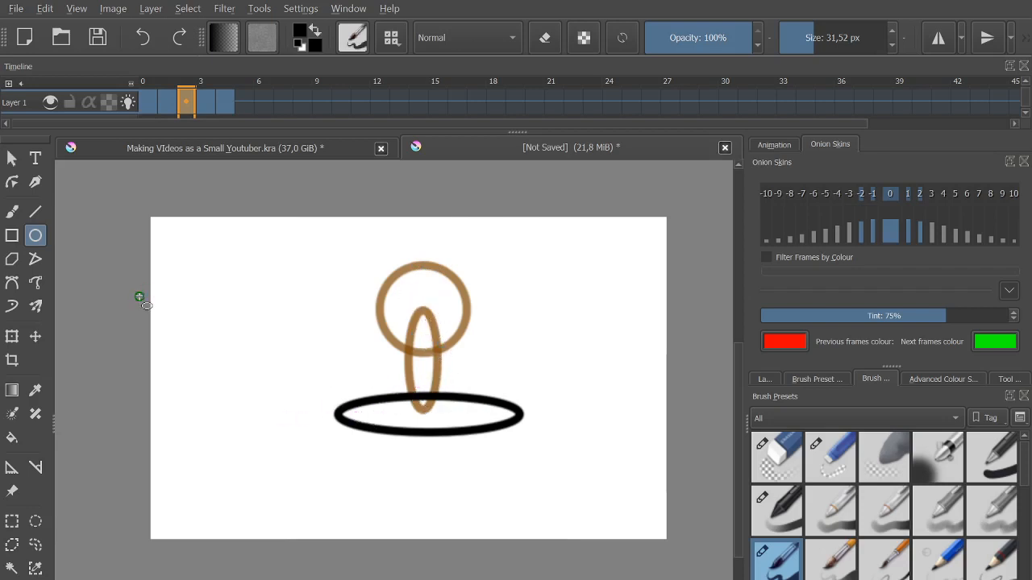
Examine the onion-skin tints of neighbouring frames from frames 3, 4 and 0
{"action": "left_click", "coordinate": [205, 106]}
{"action": "left_click", "coordinate": [225, 106]}
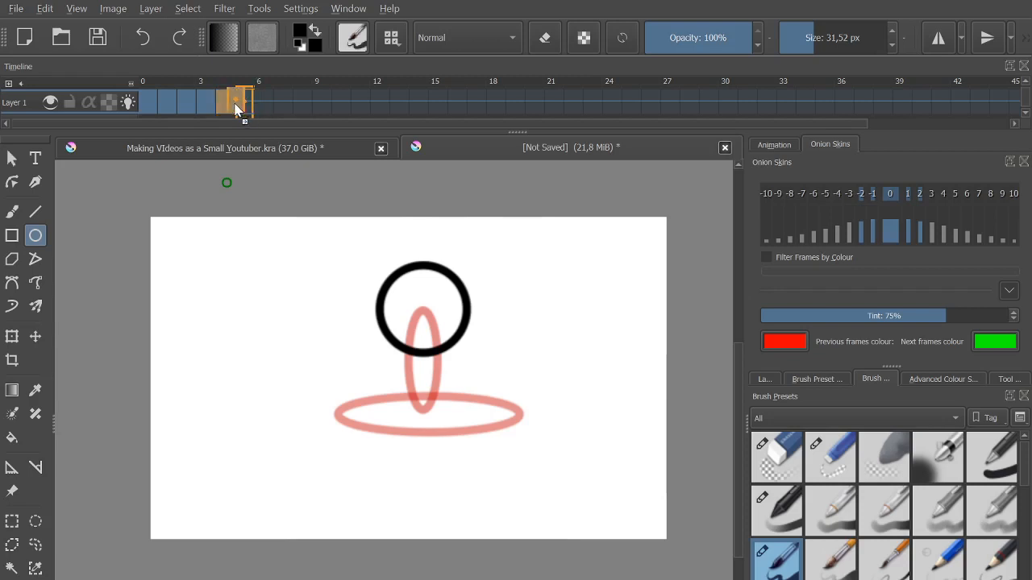
{"action": "left_click", "coordinate": [154, 101]}
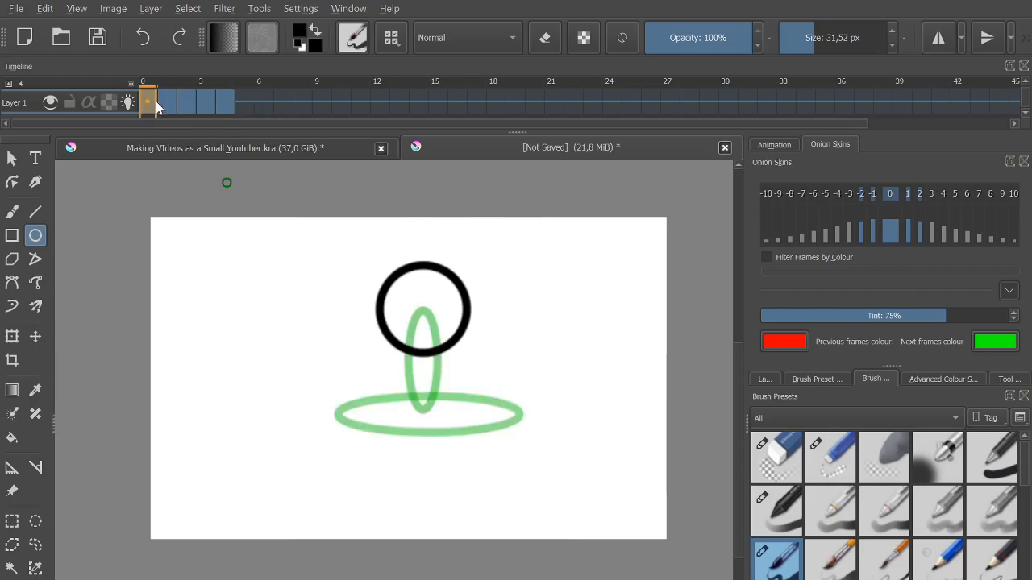
Move the last keyframe on Layer 1 to frame 9, keeping the other keyframes where they are
{"action": "left_click", "coordinate": [226, 102], "text": "shift"}
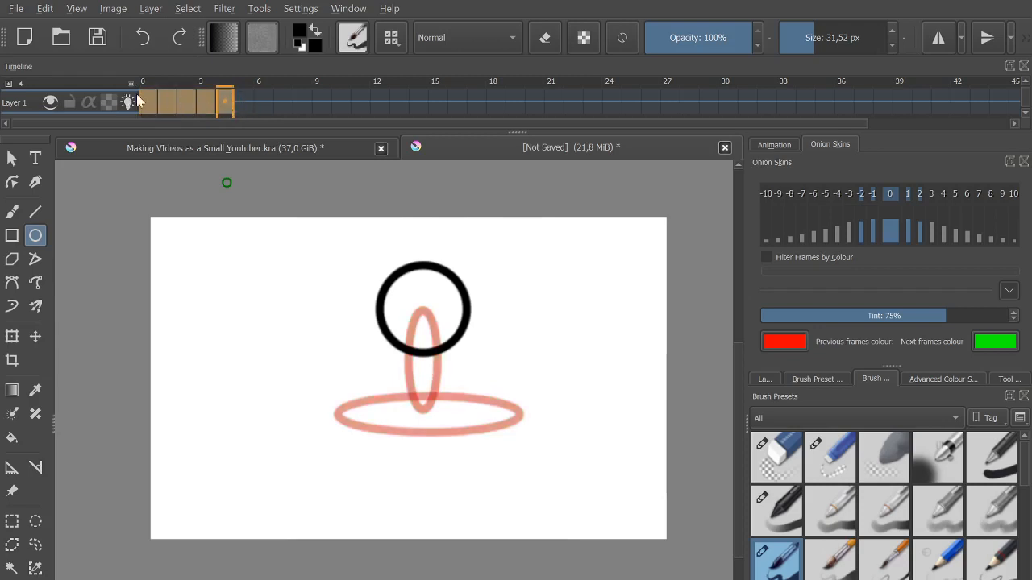
{"action": "mouse_move", "coordinate": [179, 105]}
{"action": "left_mouse_down"}
{"action": "mouse_move", "coordinate": [242, 103]}
{"action": "mouse_move", "coordinate": [207, 101]}
{"action": "mouse_move", "coordinate": [205, 90]}
{"action": "mouse_move", "coordinate": [209, 103]}
{"action": "mouse_move", "coordinate": [258, 108]}
{"action": "left_mouse_up"}
{"action": "left_click", "coordinate": [153, 100]}
{"action": "left_click", "coordinate": [170, 101]}
{"action": "left_click", "coordinate": [207, 105]}
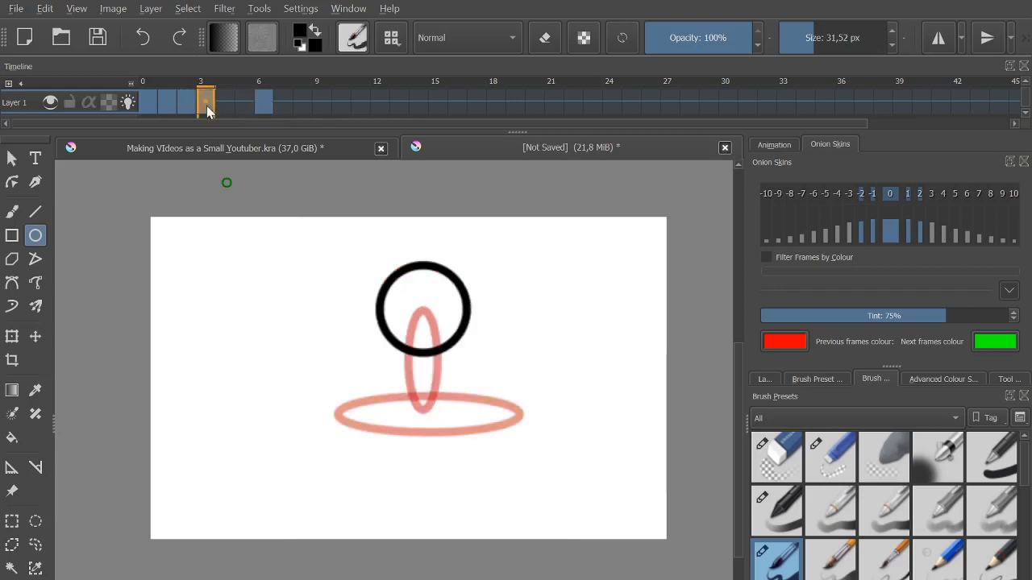
{"action": "left_click", "coordinate": [266, 106]}
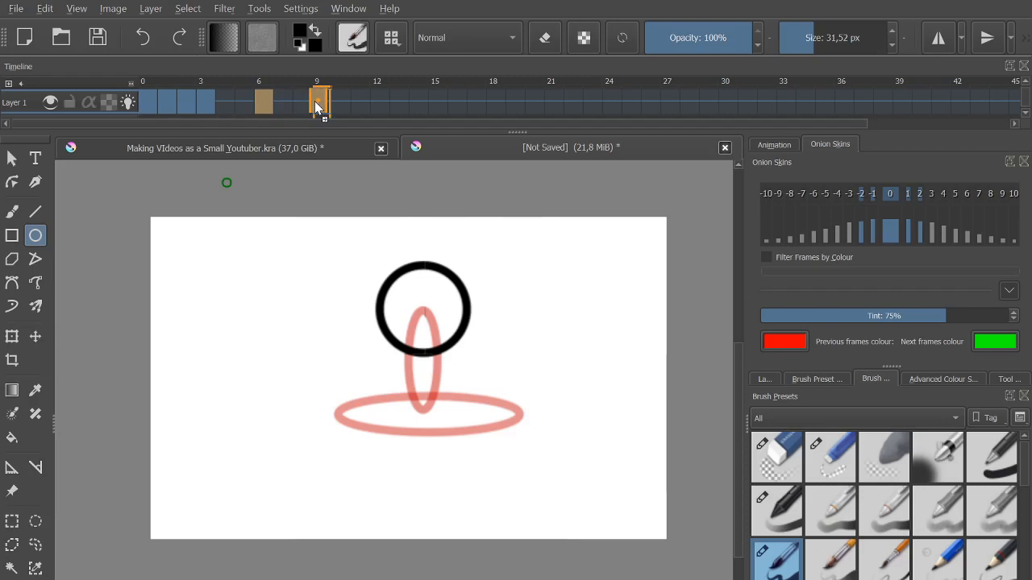
{"action": "left_click_drag", "start_coordinate": [314, 101], "coordinate": [314, 100]}
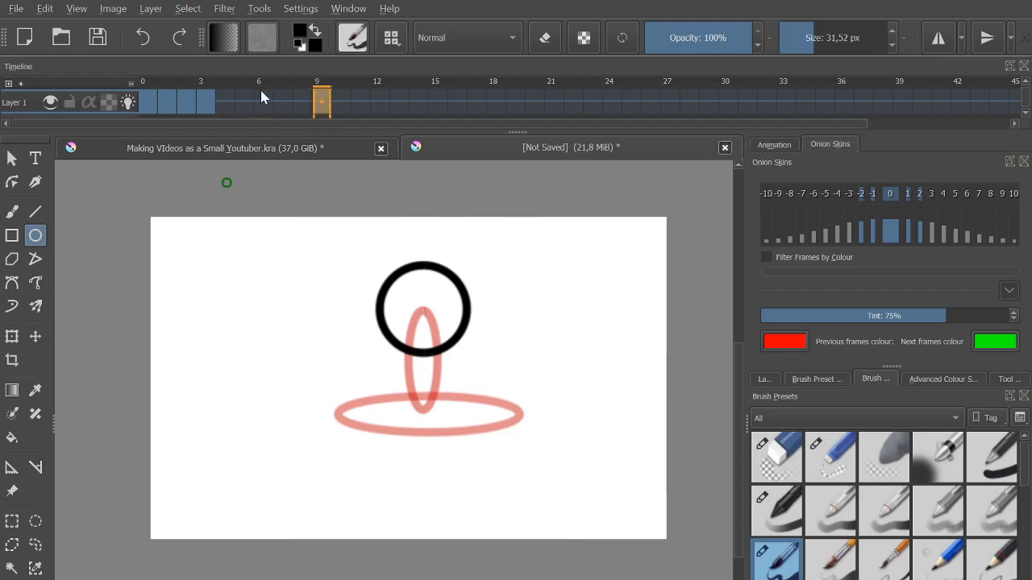
Spread out the middle keyframes by moving keyframe 3 to frame 7, keyframe 2 to frame 5 and keyframe 1 to frame 3
{"action": "left_click", "coordinate": [206, 103]}
{"action": "left_click_drag", "start_coordinate": [206, 103], "coordinate": [284, 101]}
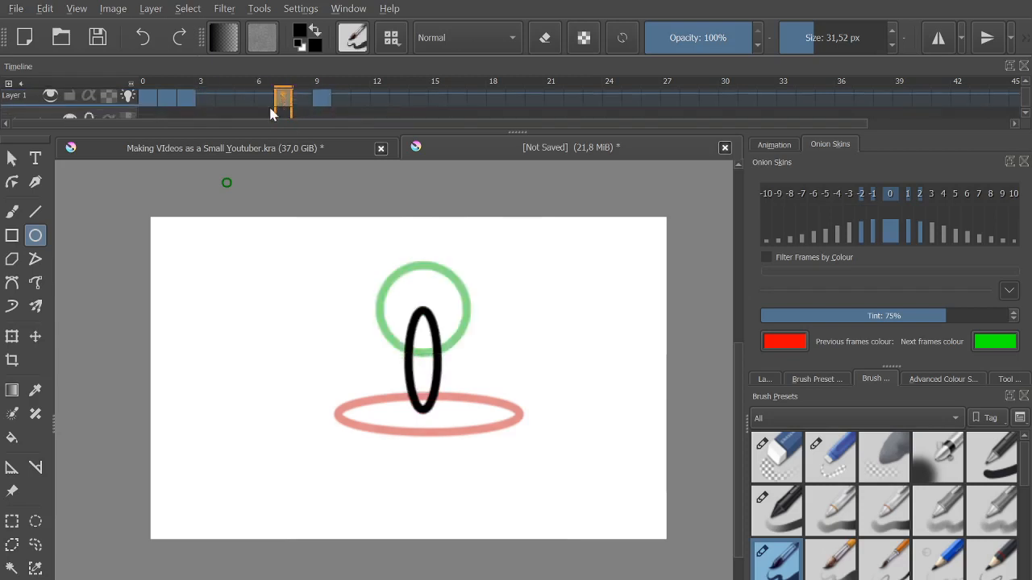
{"action": "left_click_drag", "start_coordinate": [184, 99], "coordinate": [245, 104]}
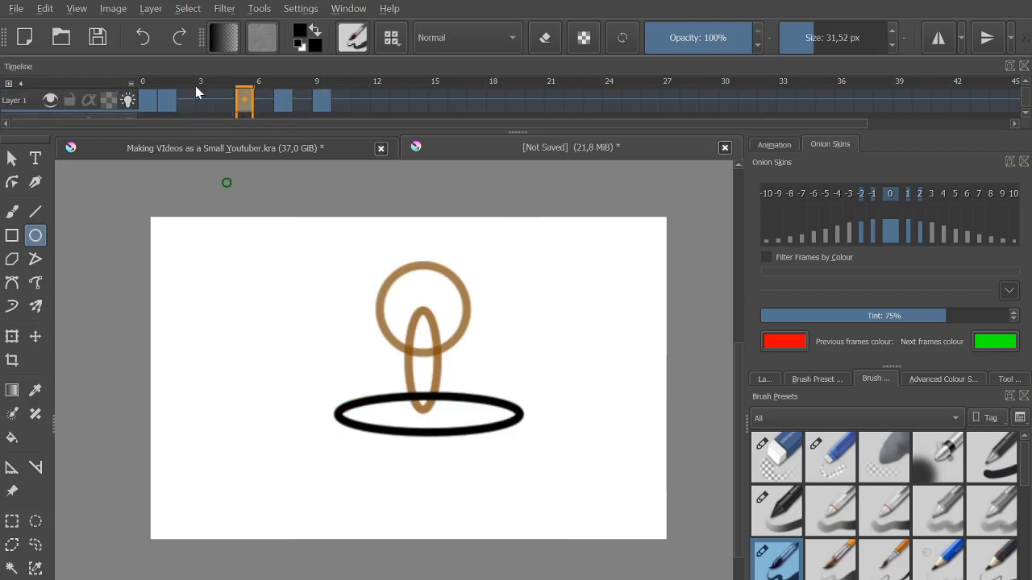
{"action": "left_click_drag", "start_coordinate": [170, 104], "coordinate": [207, 101]}
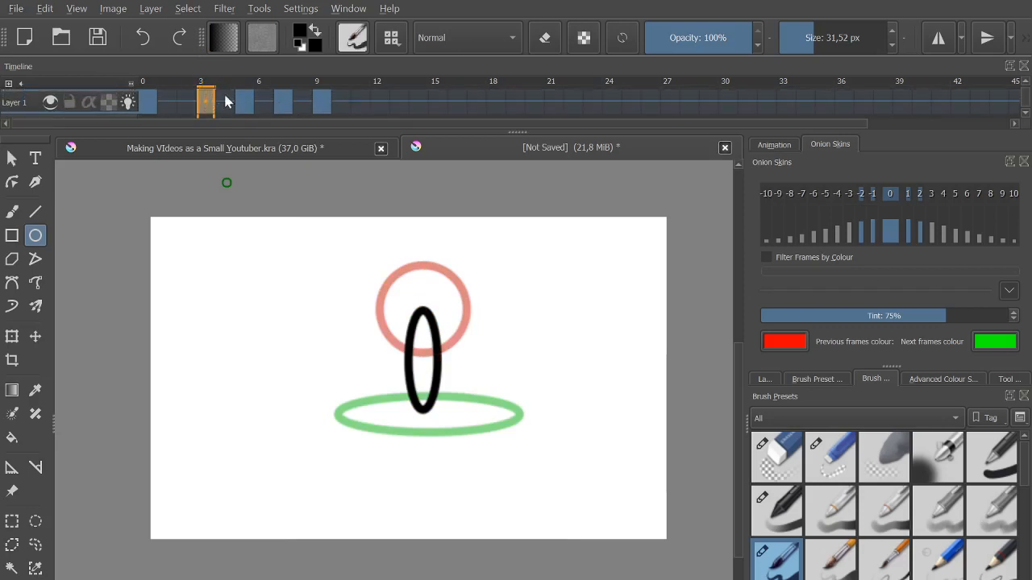
Try to move the keyframes from frames 3 to 9 together one frame earlier
{"action": "left_click", "coordinate": [320, 105], "text": "shift"}
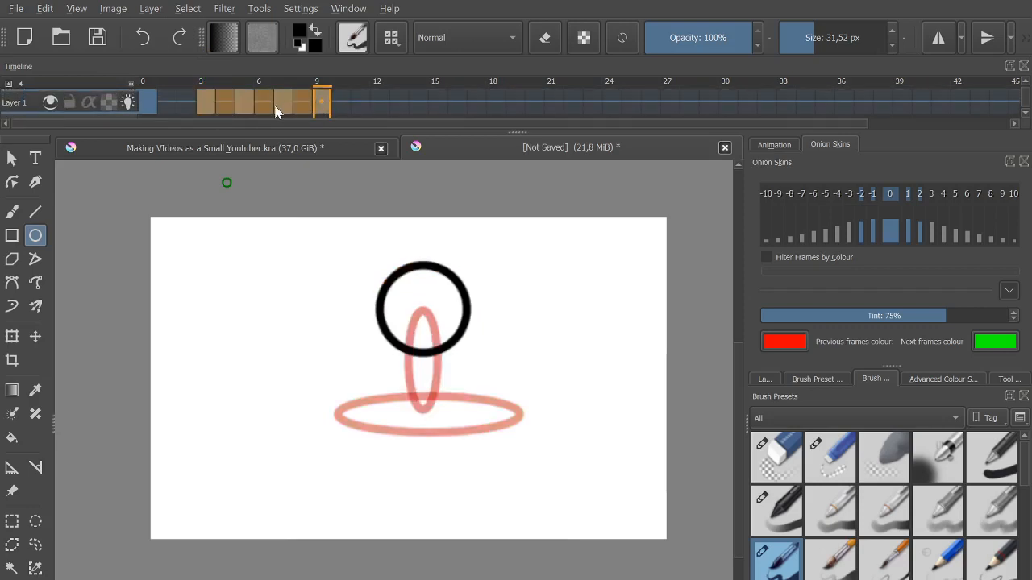
{"action": "mouse_move", "coordinate": [277, 104]}
{"action": "left_mouse_down"}
{"action": "mouse_move", "coordinate": [233, 106]}
{"action": "mouse_move", "coordinate": [263, 108]}
{"action": "mouse_move", "coordinate": [257, 95]}
{"action": "mouse_move", "coordinate": [260, 105]}
{"action": "left_mouse_up"}
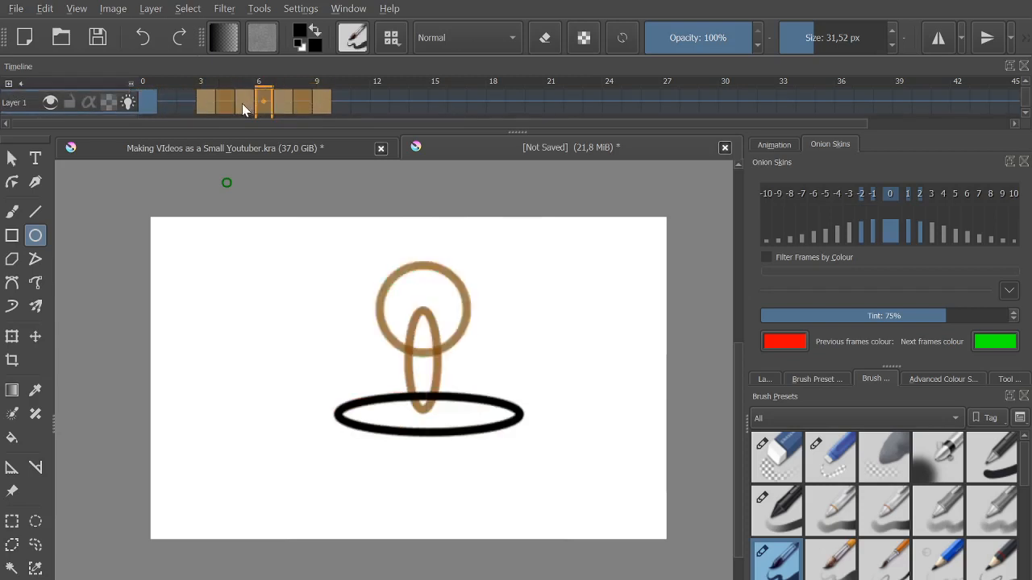
{"action": "left_click", "coordinate": [263, 103]}
{"action": "left_click", "coordinate": [324, 102]}
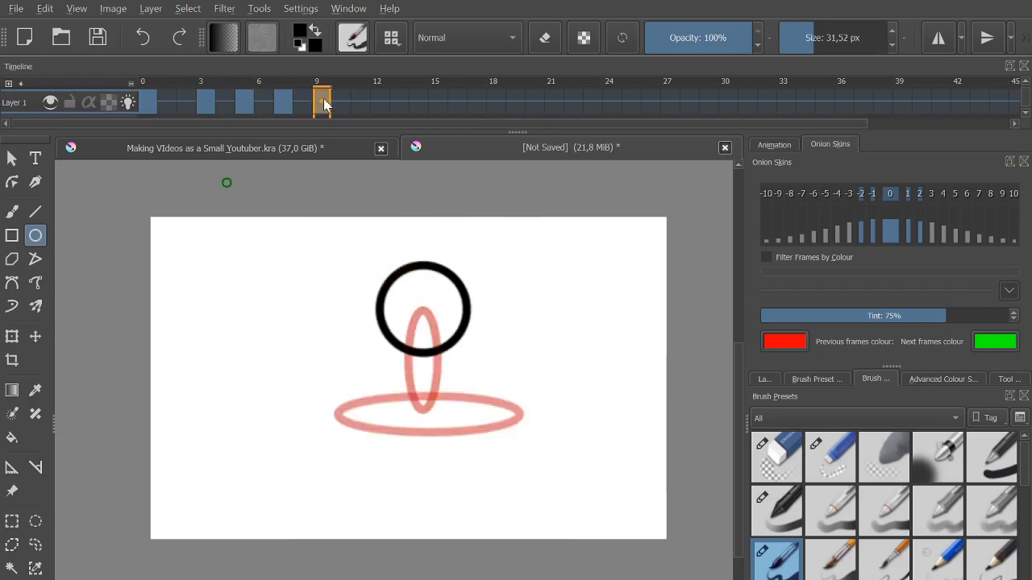
{"action": "left_click", "coordinate": [214, 103], "text": "shift"}
{"action": "mouse_move", "coordinate": [288, 102]}
{"action": "left_mouse_down"}
{"action": "mouse_move", "coordinate": [237, 111]}
{"action": "mouse_move", "coordinate": [267, 103]}
{"action": "mouse_move", "coordinate": [275, 88]}
{"action": "left_mouse_up"}
{"action": "left_click", "coordinate": [198, 101]}
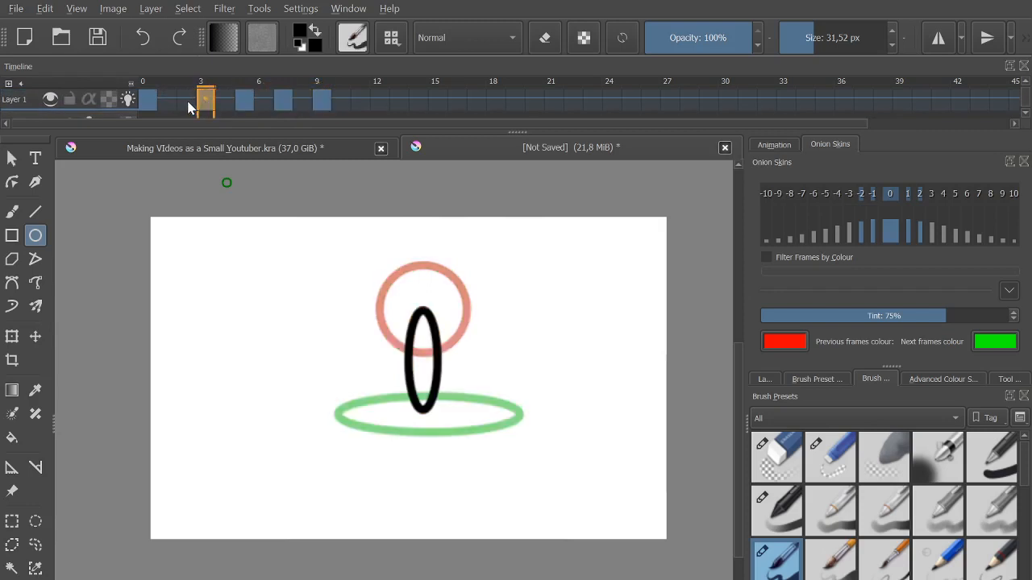
Shift the four keyframes after frame 0 one frame earlier, to frames 2, 4, 6 and 8, and return to frame 0
{"action": "left_click_drag", "start_coordinate": [188, 101], "coordinate": [182, 102]}
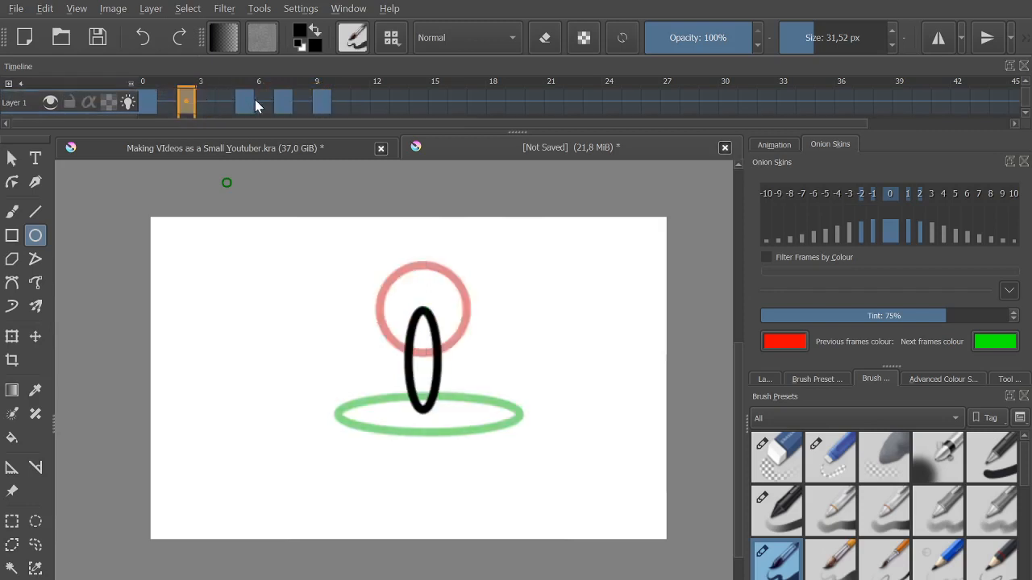
{"action": "mouse_move", "coordinate": [256, 102]}
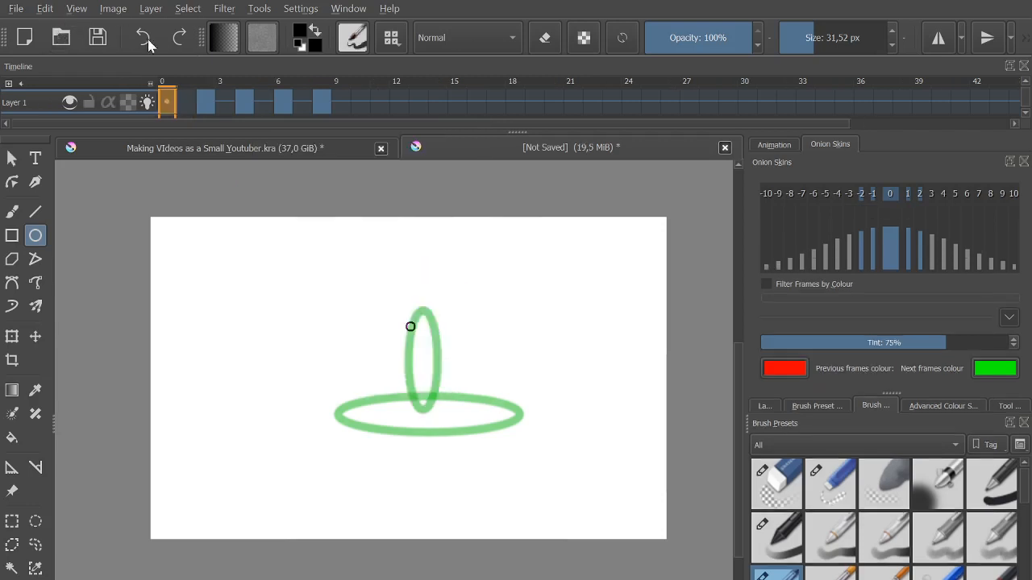
{"action": "left_click", "coordinate": [181, 107]}
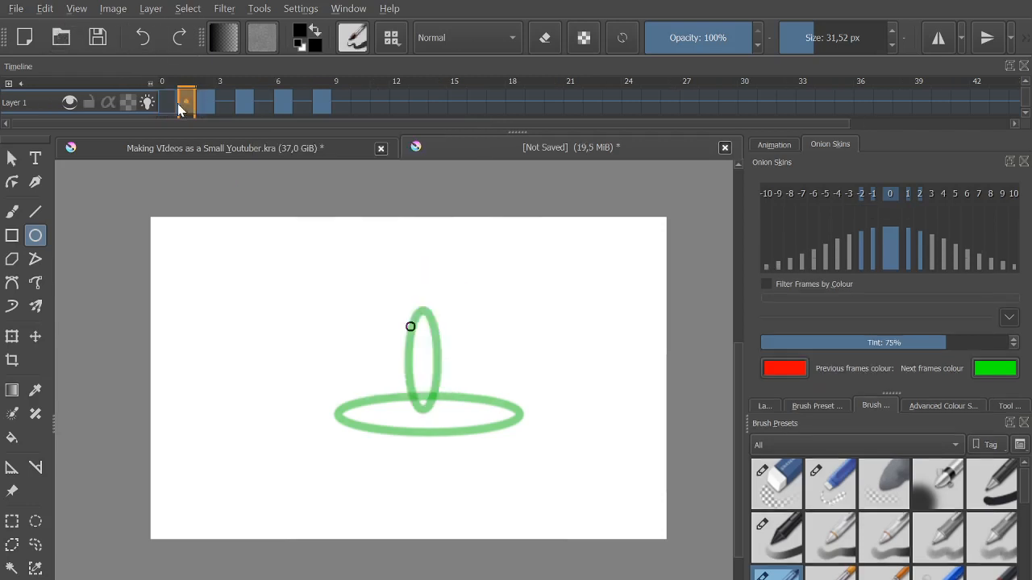
{"action": "left_click", "coordinate": [168, 102]}
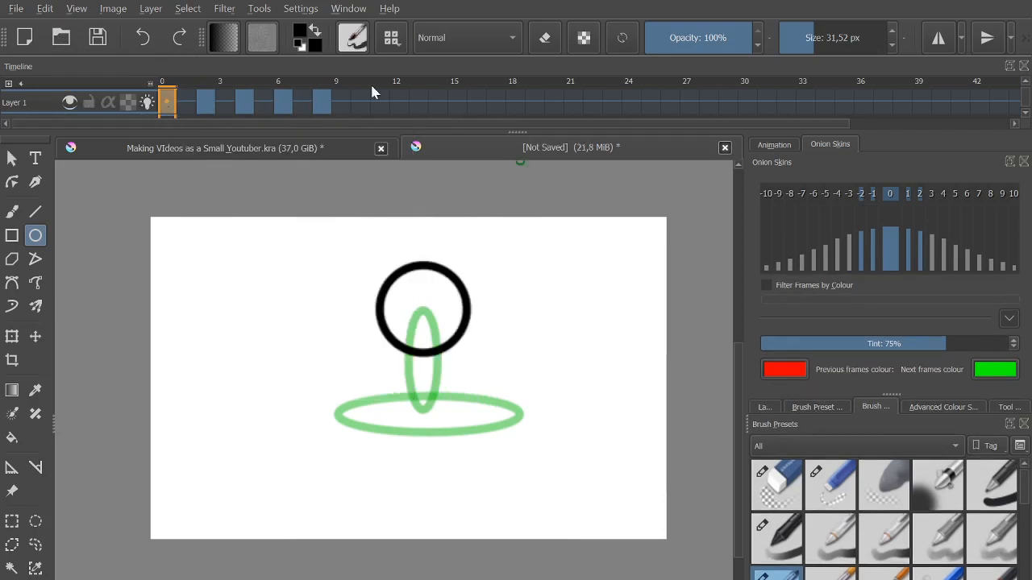
Try to draw an in-between ellipse at frame 1 without adding a keyframe, and undo it
{"action": "left_click", "coordinate": [191, 101]}
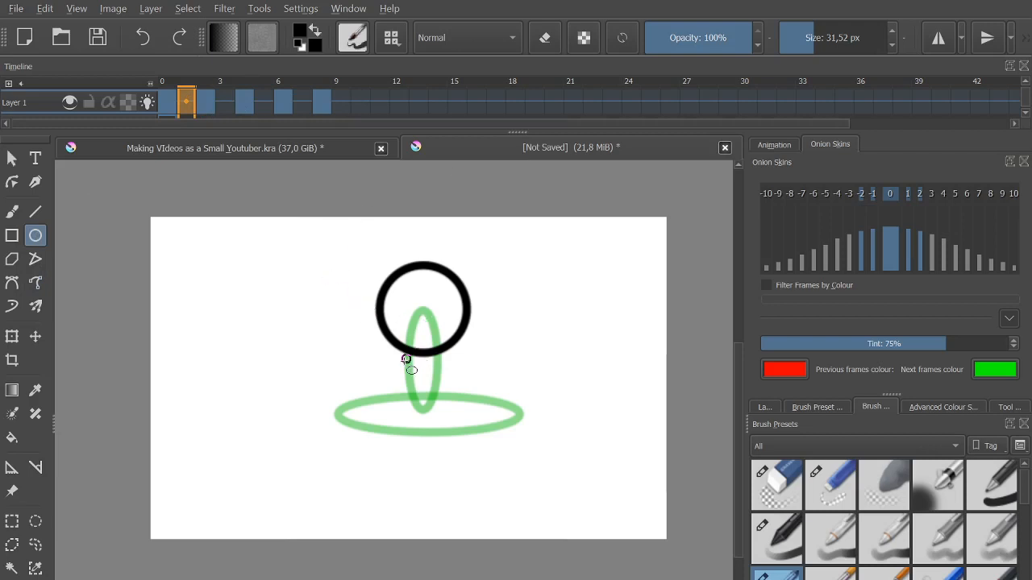
{"action": "left_click_drag", "start_coordinate": [398, 380], "coordinate": [457, 292]}
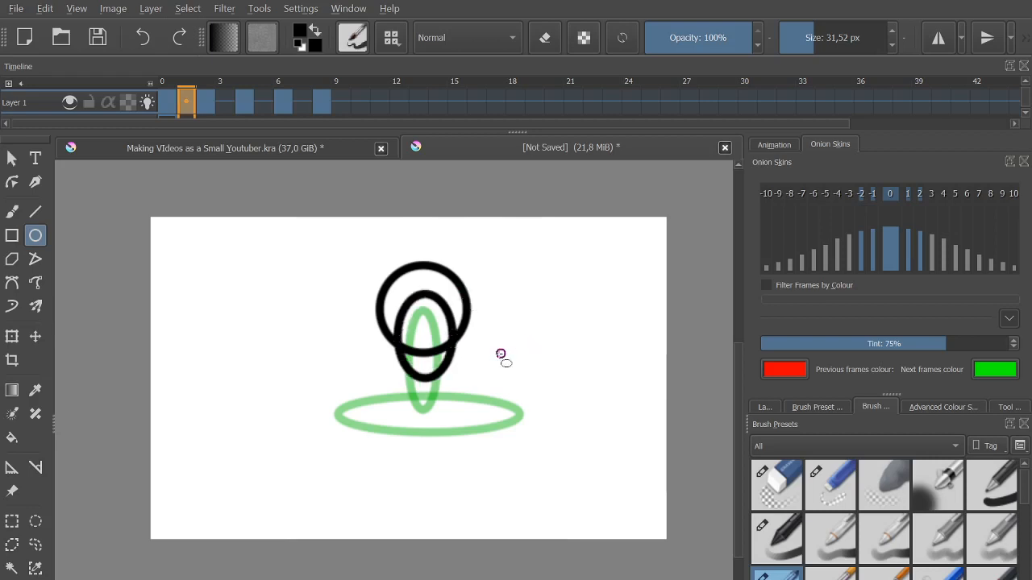
{"action": "key", "text": "ctrl+z"}
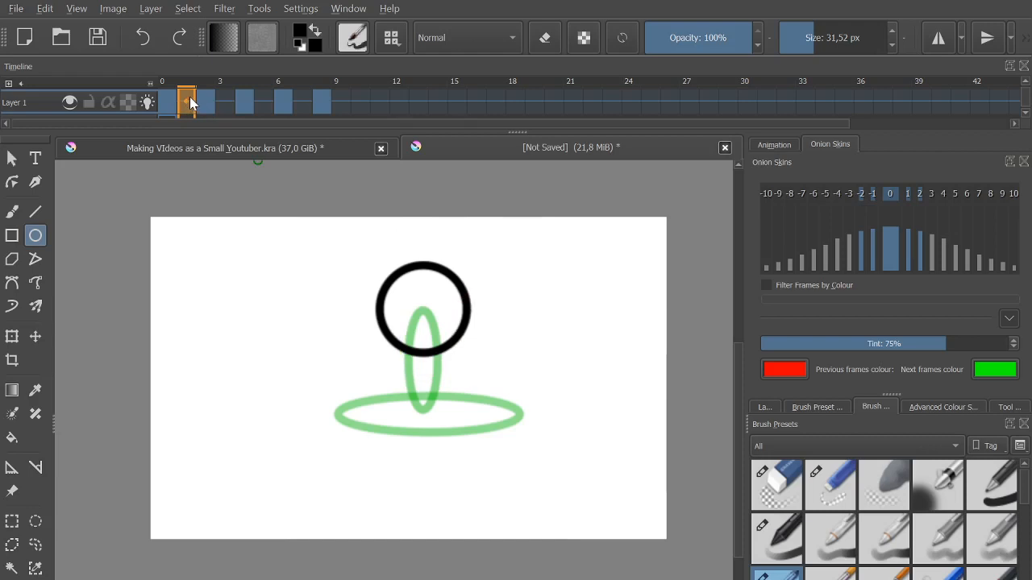
Create a blank frame at frame 1 and draw an upright ellipse between the previous circle and the next narrow ellipse, redrawing it until the shape fits
{"action": "right_click", "coordinate": [188, 107]}
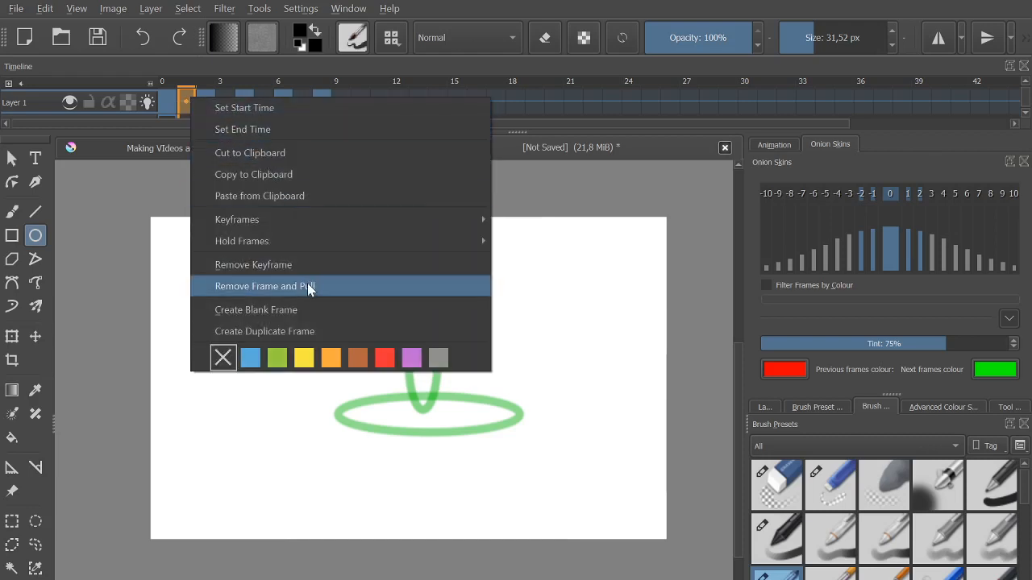
{"action": "left_click", "coordinate": [302, 310]}
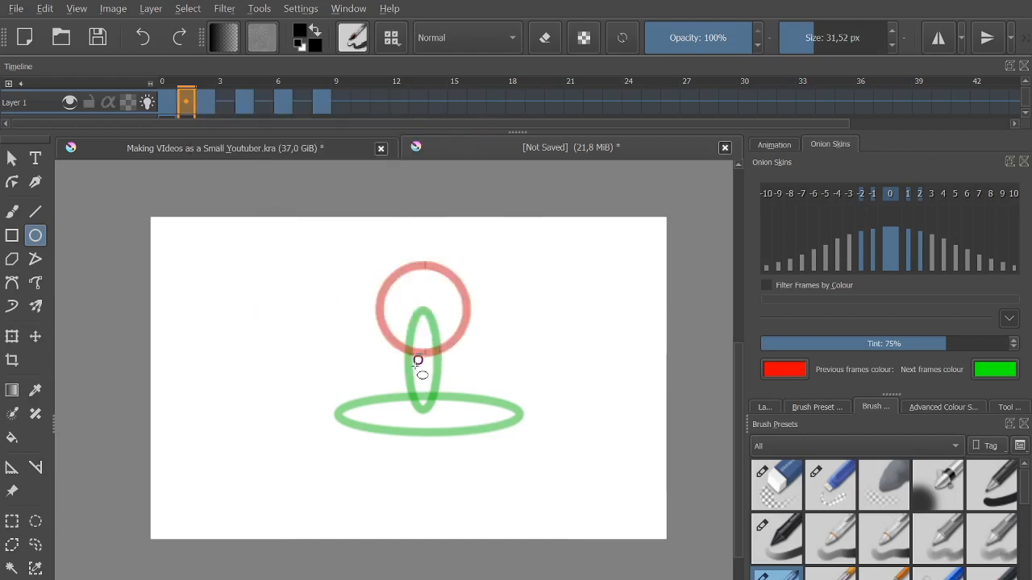
{"action": "mouse_move", "coordinate": [410, 378]}
{"action": "left_mouse_down"}
{"action": "mouse_move", "coordinate": [447, 307]}
{"action": "mouse_move", "coordinate": [438, 296]}
{"action": "left_mouse_up"}
{"action": "key", "text": "ctrl+z"}
{"action": "mouse_move", "coordinate": [407, 371]}
{"action": "left_mouse_down"}
{"action": "mouse_move", "coordinate": [456, 299]}
{"action": "mouse_move", "coordinate": [438, 293]}
{"action": "left_mouse_up"}
{"action": "key", "text": "ctrl+z"}
{"action": "left_click_drag", "start_coordinate": [403, 377], "coordinate": [451, 296]}
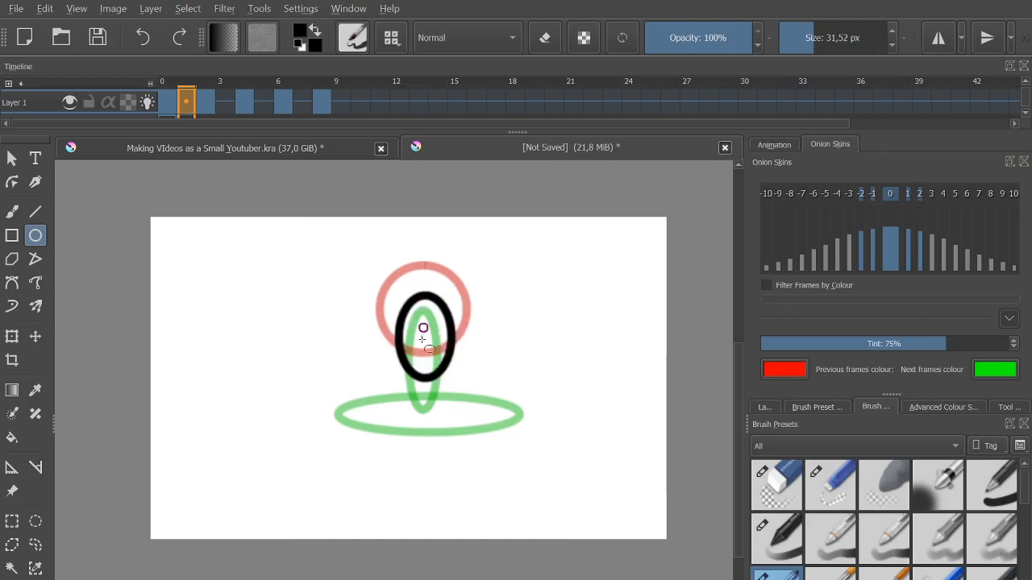
{"action": "key", "text": "ctrl+z"}
{"action": "left_click_drag", "start_coordinate": [406, 377], "coordinate": [441, 294]}
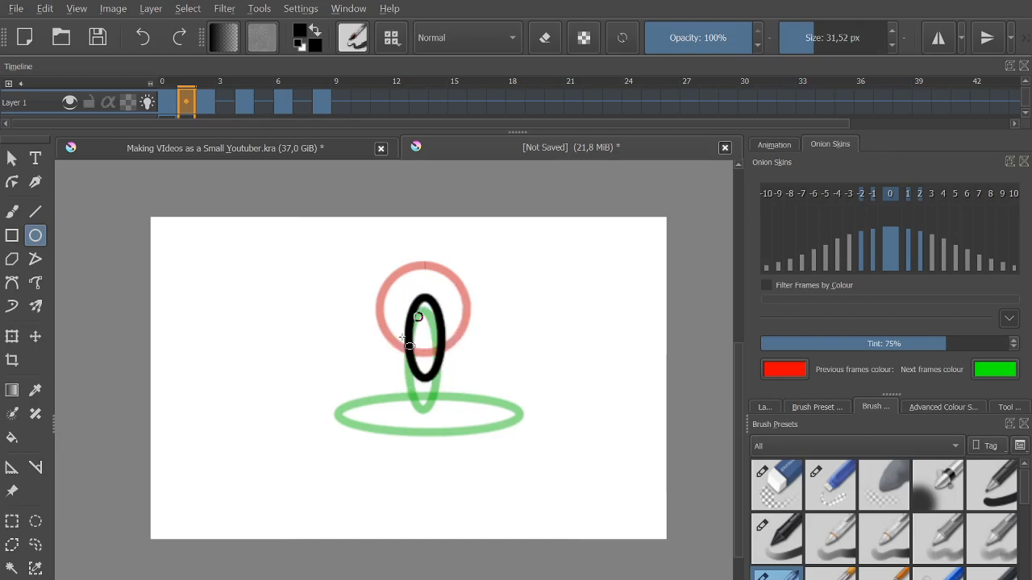
{"action": "key", "text": "ctrl+z"}
{"action": "left_click_drag", "start_coordinate": [387, 376], "coordinate": [452, 289]}
{"action": "key", "text": "ctrl+z"}
{"action": "left_click_drag", "start_coordinate": [395, 378], "coordinate": [449, 298]}
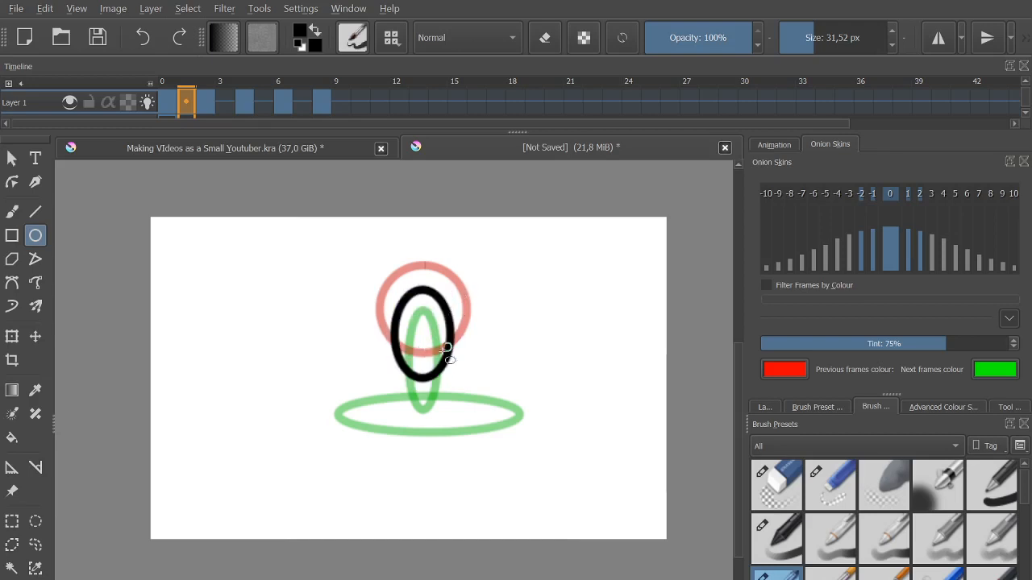
Create a blank frame at frame 3 and copy the in-between ellipse from frame 1 into it
{"action": "left_click", "coordinate": [226, 103]}
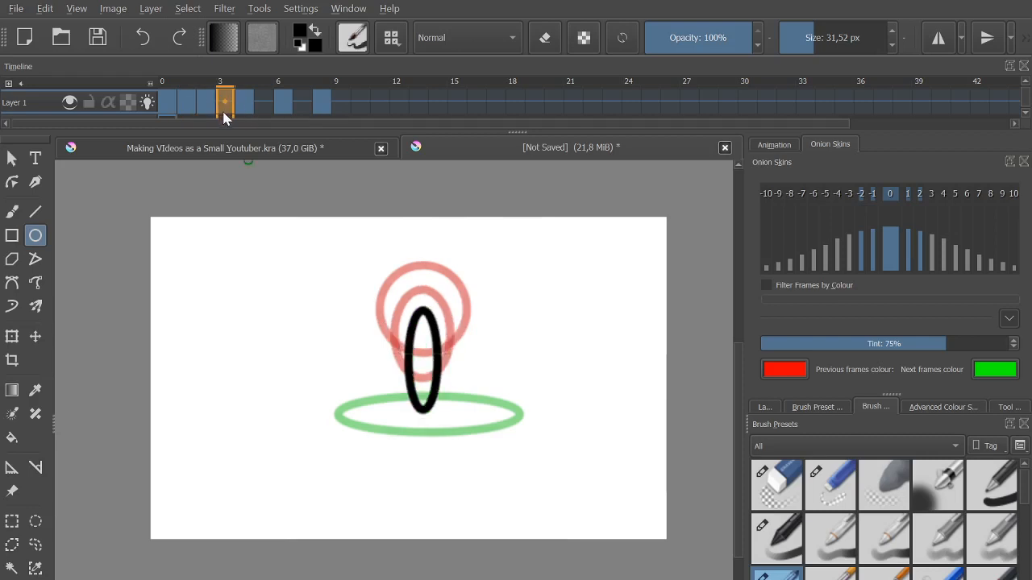
{"action": "right_click", "coordinate": [228, 100]}
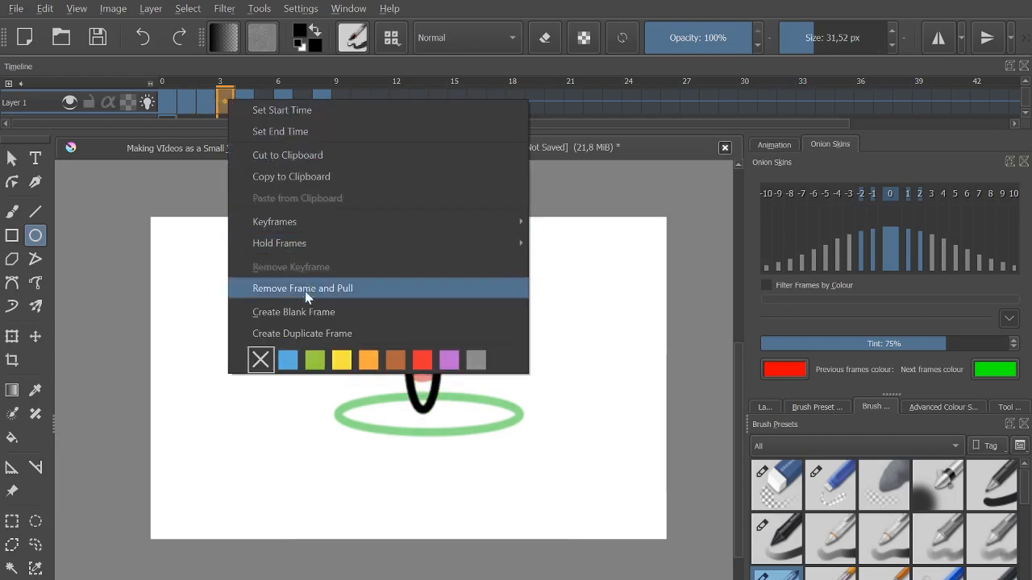
{"action": "left_click", "coordinate": [309, 312]}
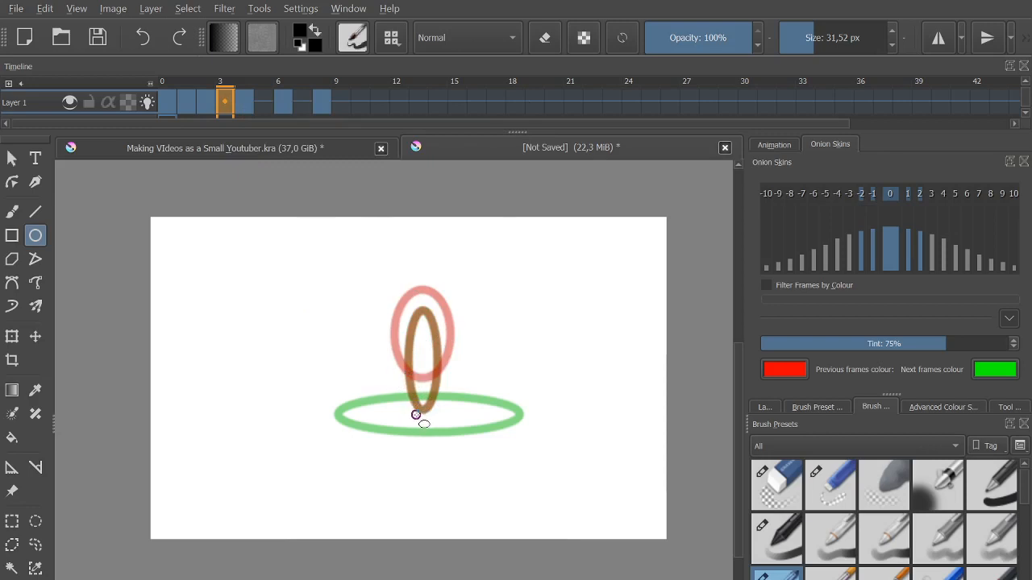
{"action": "left_click", "coordinate": [226, 102]}
{"action": "left_click", "coordinate": [190, 102]}
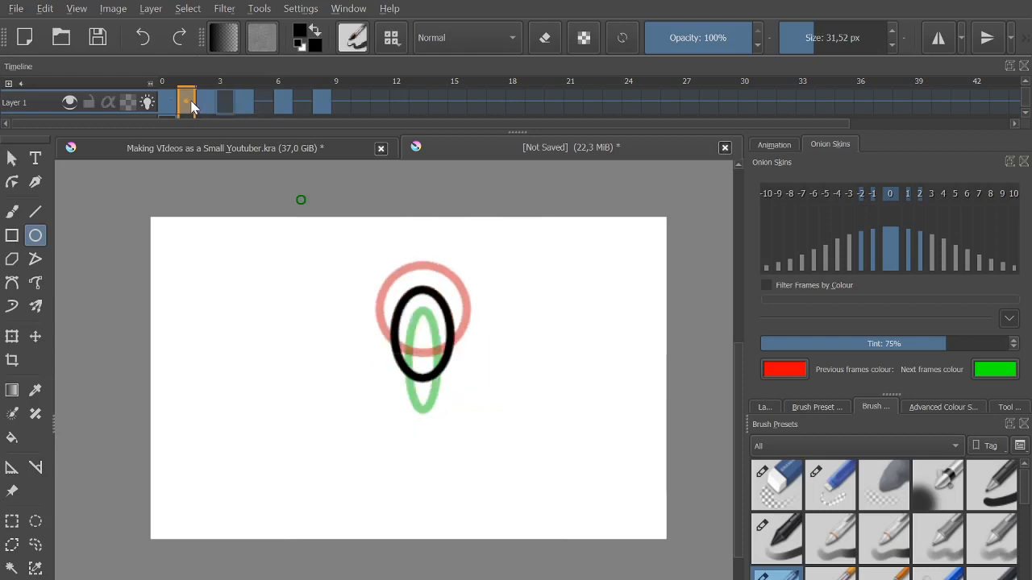
{"action": "left_click", "coordinate": [225, 104]}
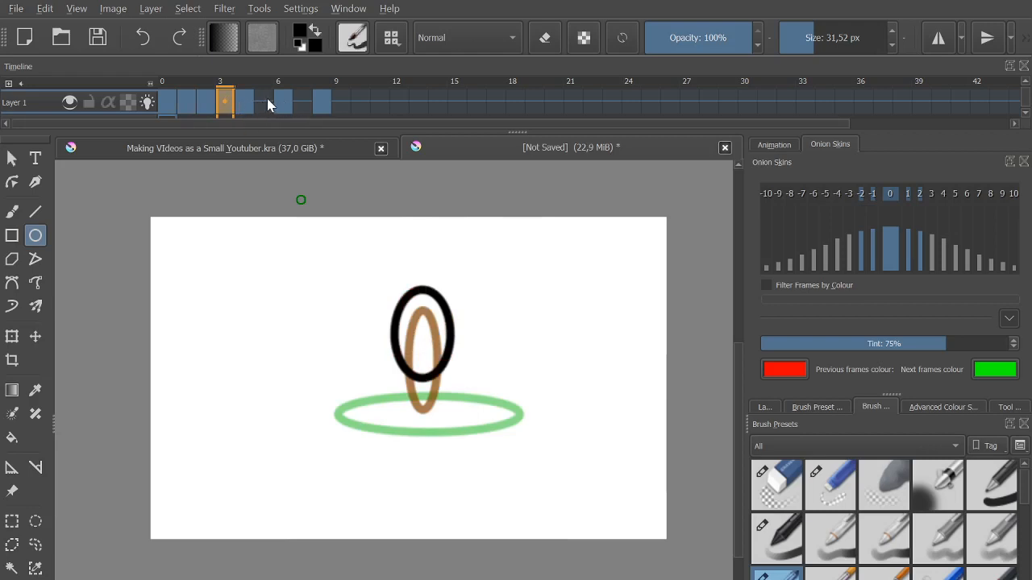
Examine the ball shapes and onion skins on frames 2 to 6 to compare the in-betweens
{"action": "left_click", "coordinate": [264, 103]}
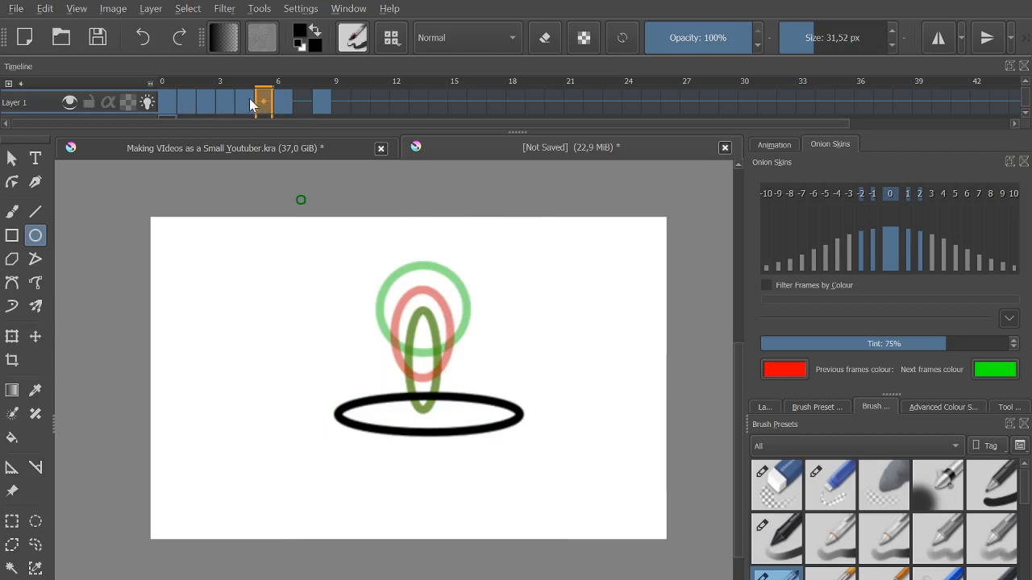
{"action": "left_click", "coordinate": [226, 105]}
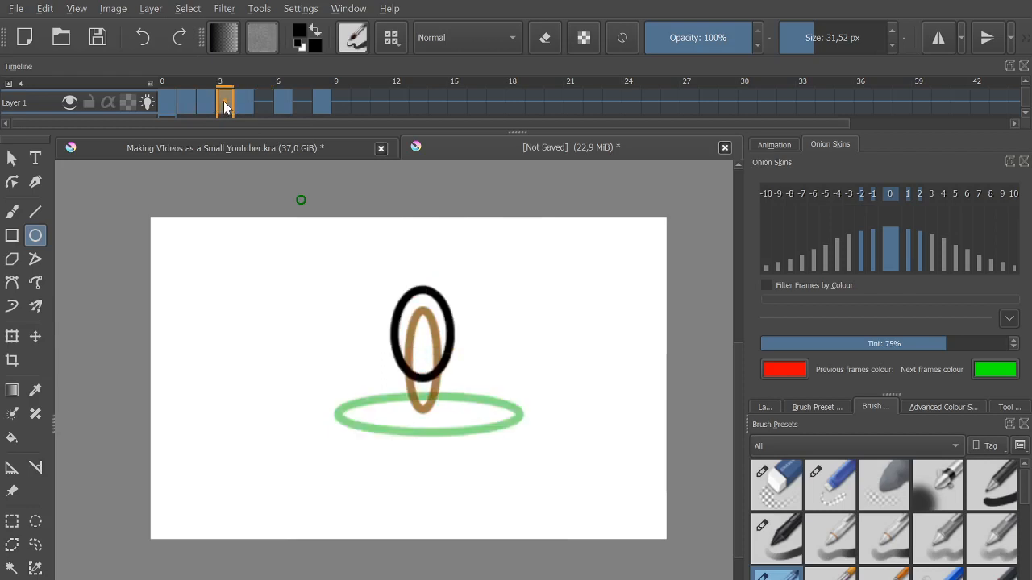
{"action": "left_click", "coordinate": [243, 105]}
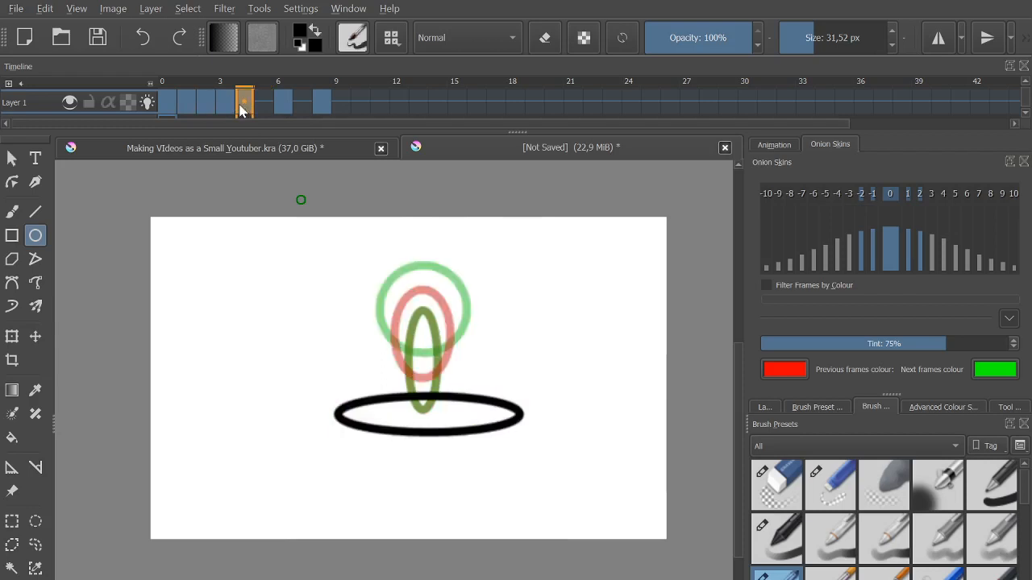
{"action": "left_click", "coordinate": [265, 108]}
{"action": "key", "text": "Left"}
{"action": "left_click", "coordinate": [278, 106]}
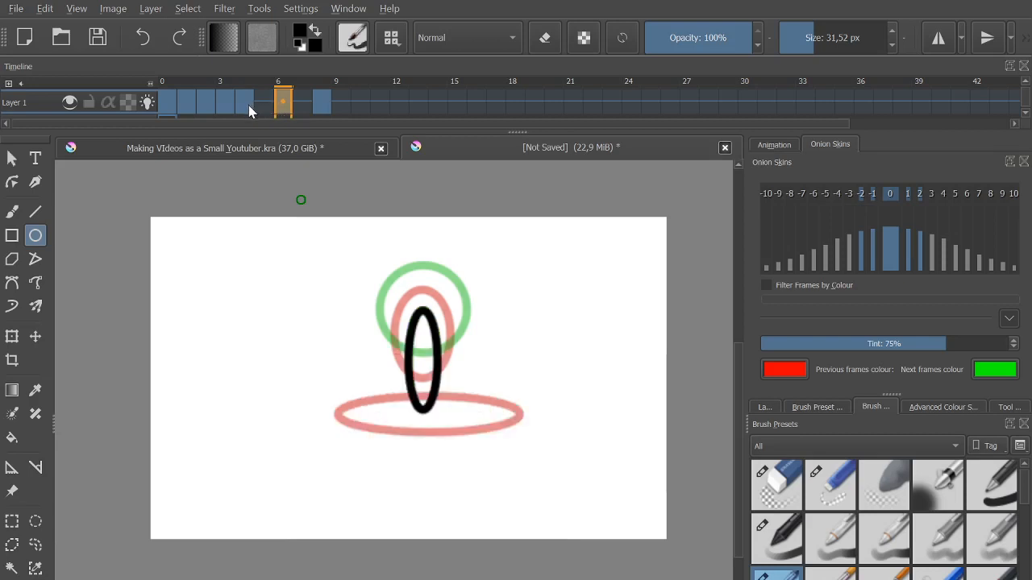
{"action": "left_click", "coordinate": [248, 105]}
{"action": "left_click", "coordinate": [227, 104]}
{"action": "left_click", "coordinate": [211, 103]}
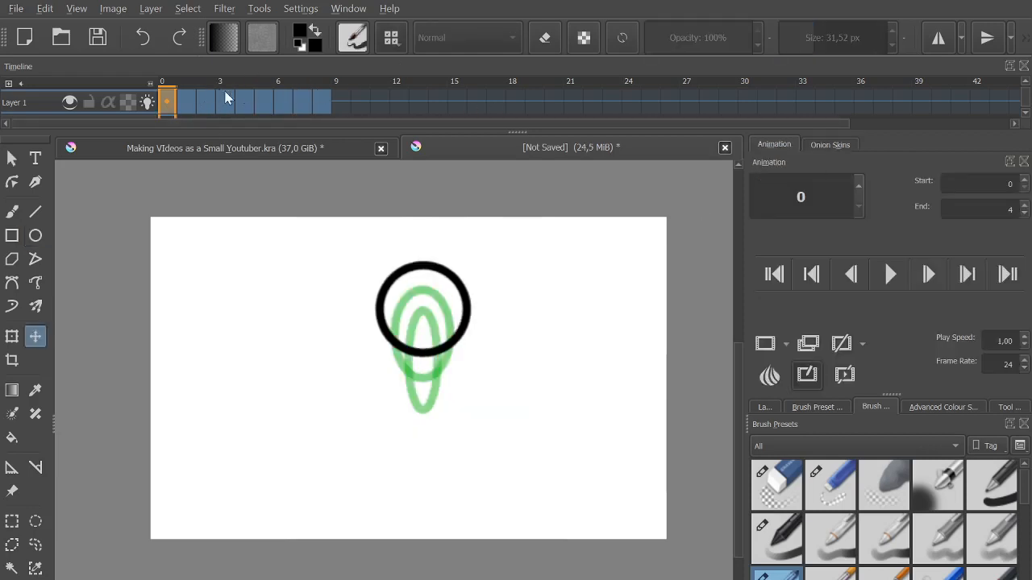
Examine the ball shapes on frames 1 to 8 with onion skins shown to check the bounce sequence
{"action": "left_click", "coordinate": [185, 101]}
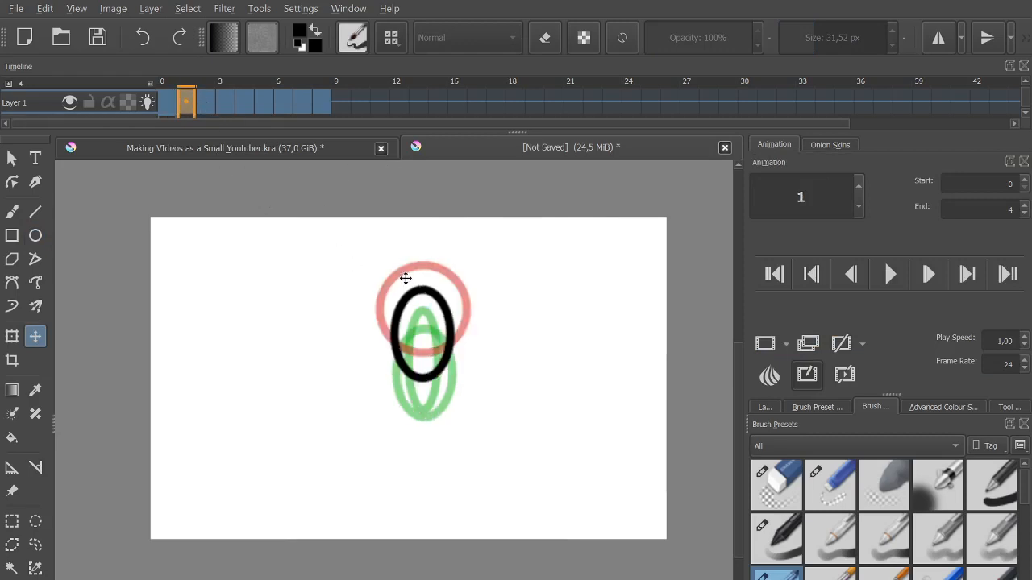
{"action": "left_click", "coordinate": [206, 102]}
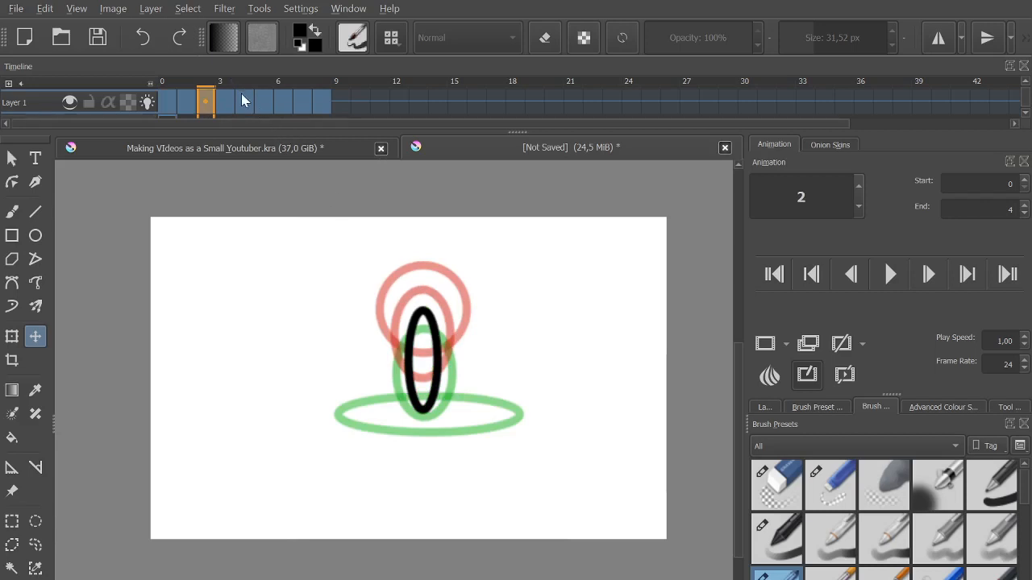
{"action": "left_click", "coordinate": [226, 104]}
{"action": "left_click", "coordinate": [247, 103]}
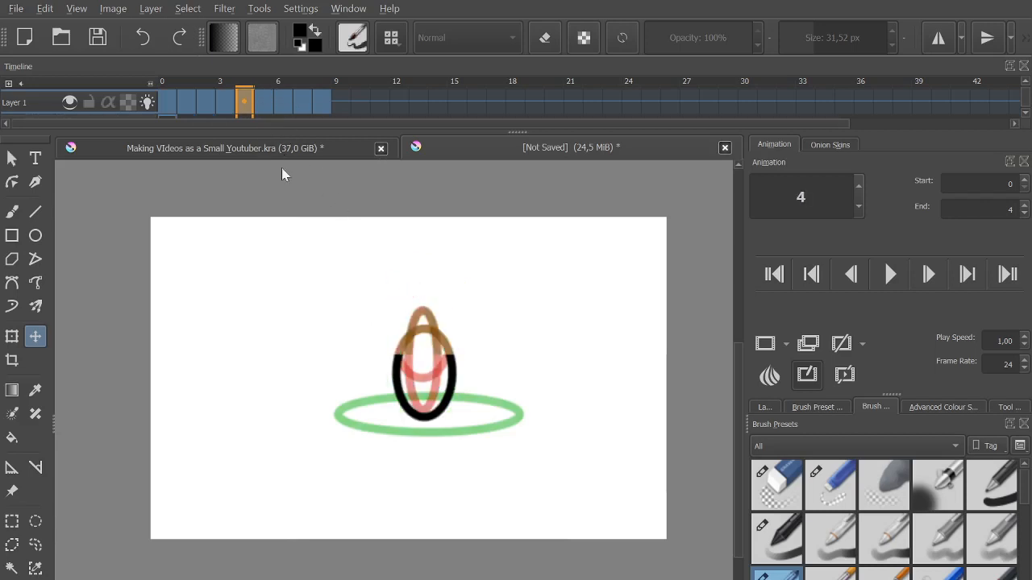
{"action": "left_click", "coordinate": [266, 103]}
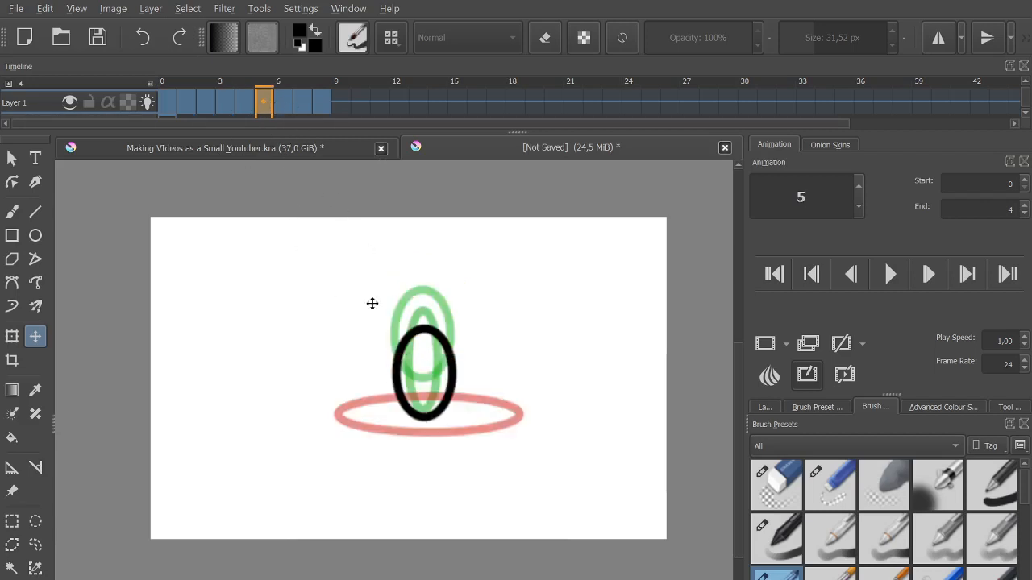
{"action": "left_click", "coordinate": [284, 103]}
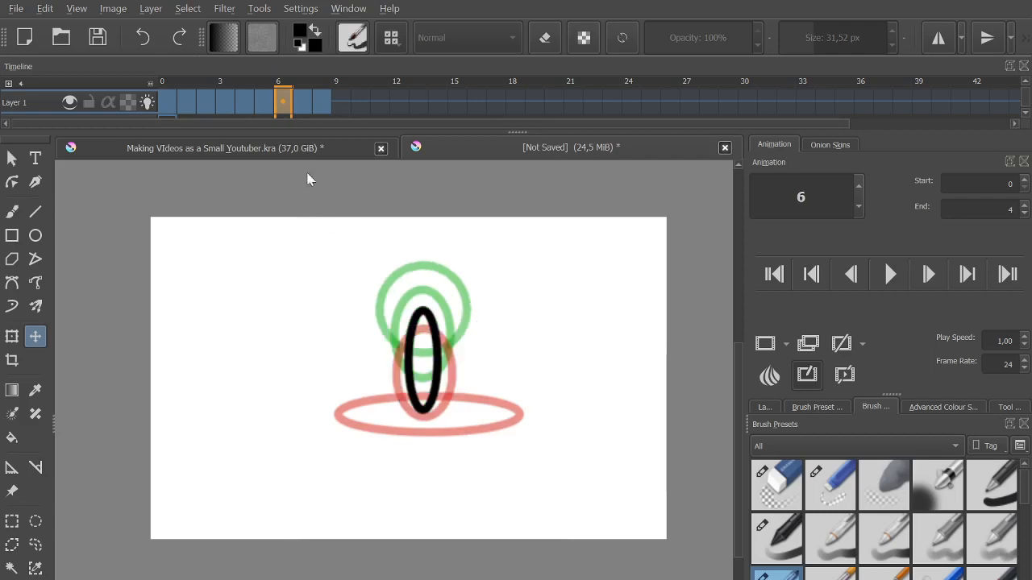
{"action": "left_click", "coordinate": [304, 103]}
{"action": "left_click", "coordinate": [321, 103]}
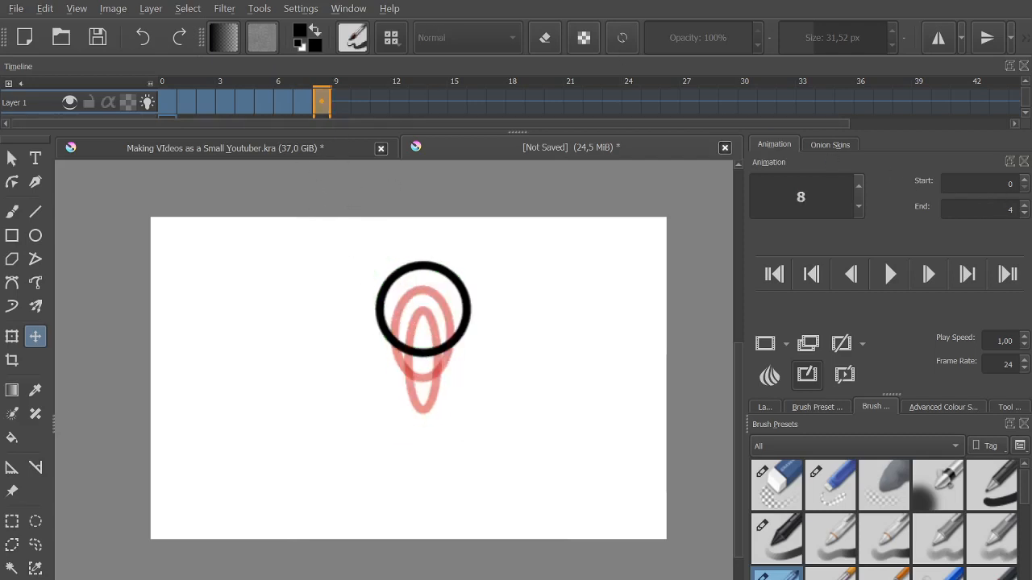
Set the animation's end frame to 8 and play it with Layer 1's onion skins turned off
{"action": "left_click", "coordinate": [1009, 209]}
{"action": "left_click", "coordinate": [152, 101]}
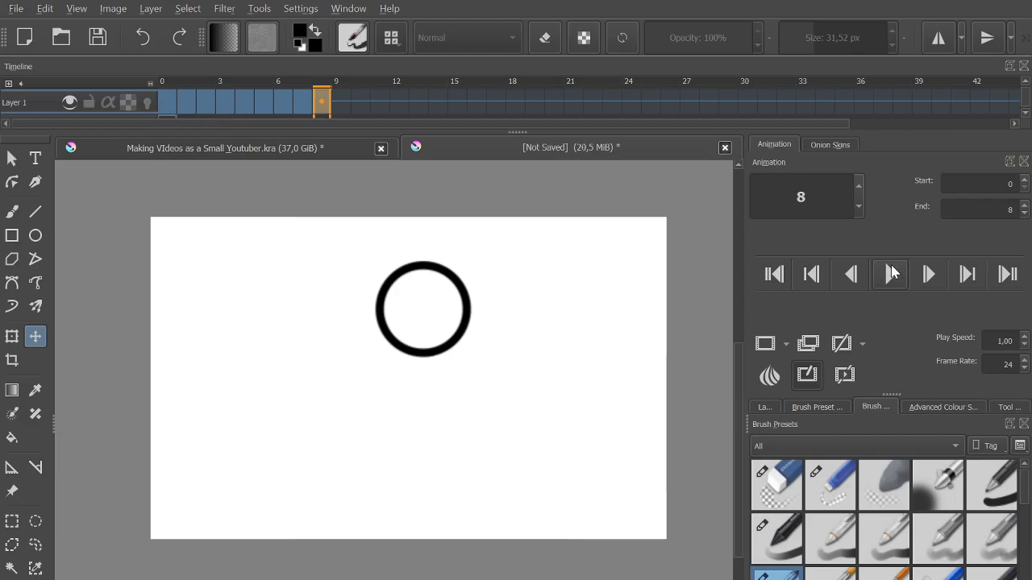
{"action": "left_click", "coordinate": [892, 281]}
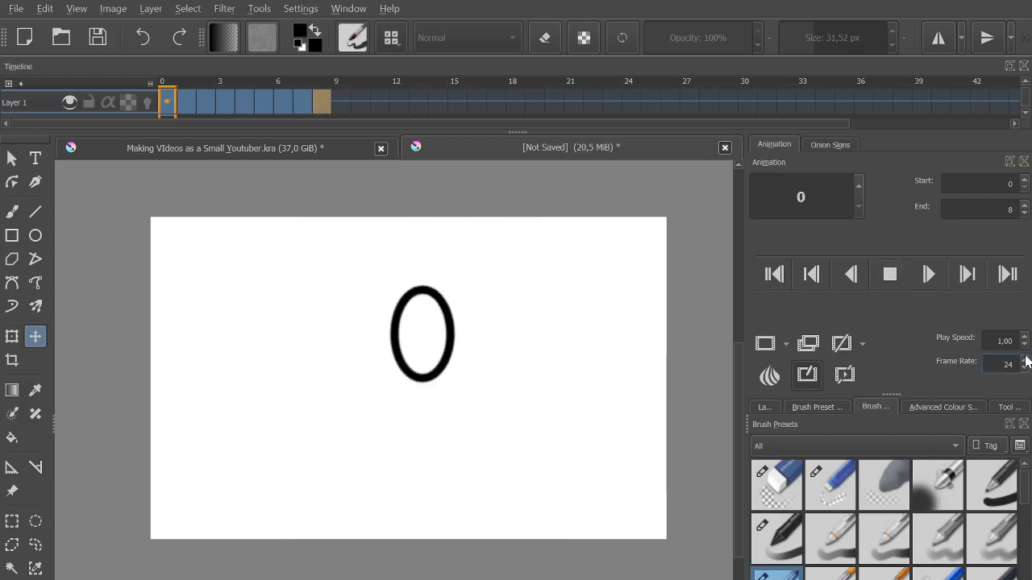
Try a frame rate of 4 and a faster one during playback, and set the frame rate back to 24
{"action": "scroll", "coordinate": [1025, 363], "scroll_direction": "down", "scroll_amount": 20}
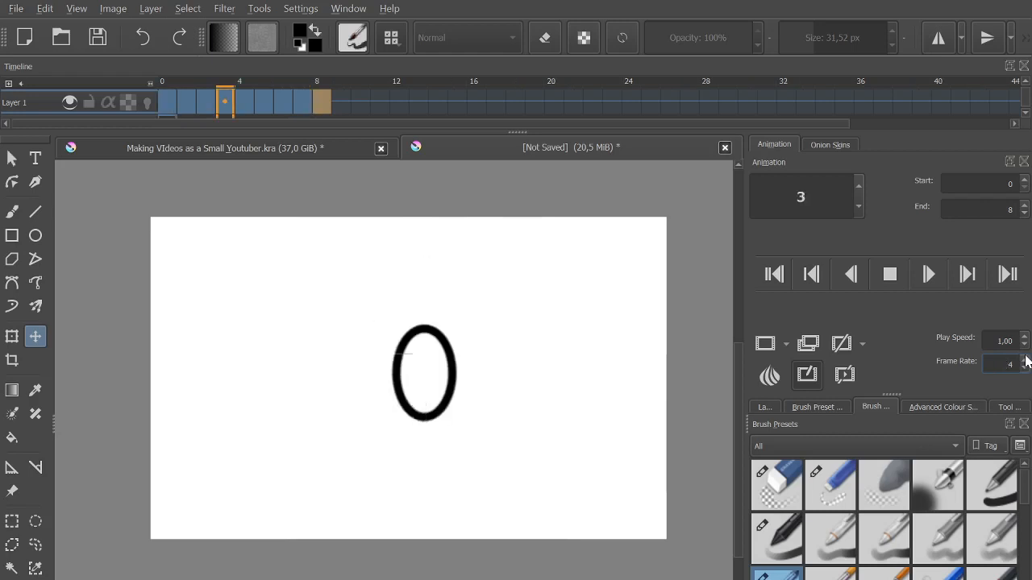
{"action": "scroll", "coordinate": [1025, 363], "scroll_direction": "up", "scroll_amount": 14}
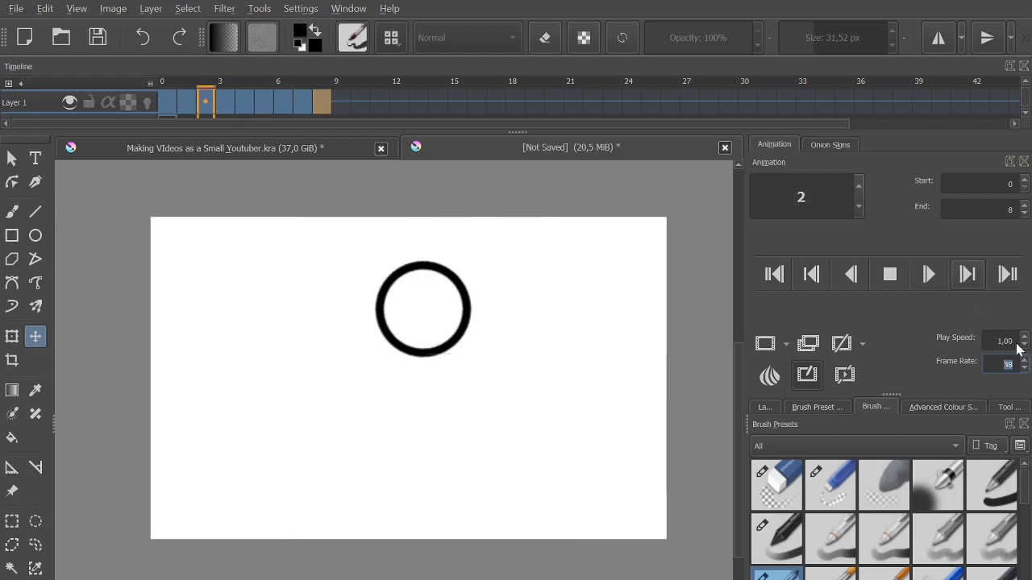
{"action": "type", "text": "24"}
{"action": "key", "text": "Return"}
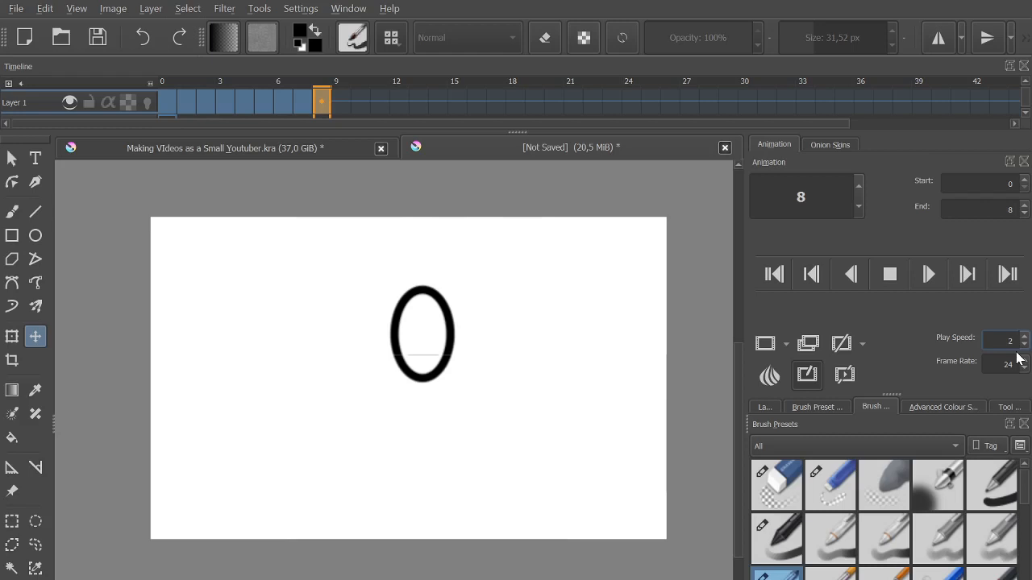
Set the play speed to 2.00 and stop the playback
{"action": "key", "text": "Return"}
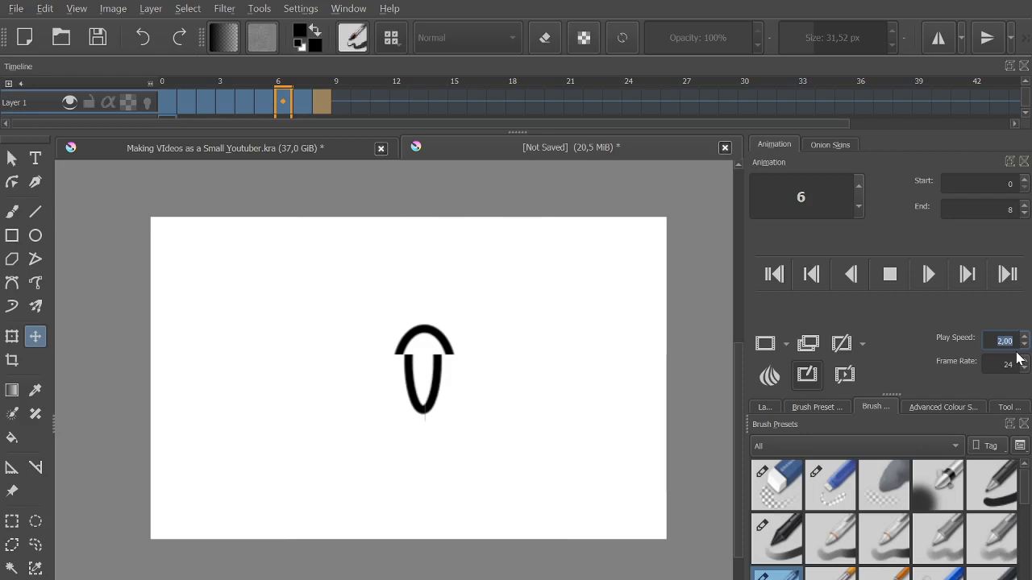
{"action": "left_click", "coordinate": [898, 274]}
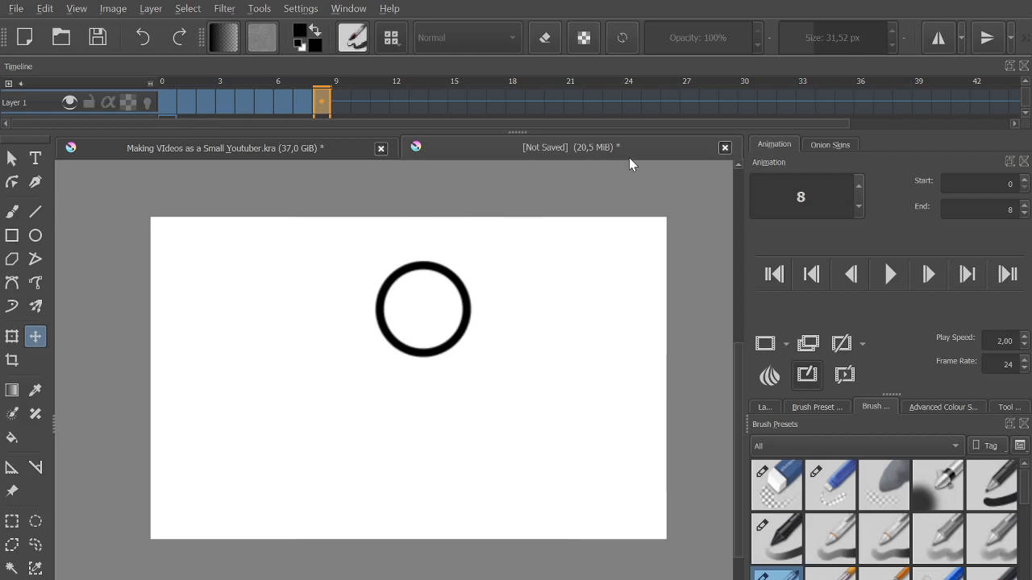
Replay the animation from frame 0 and stop it with the Freehand Brush tool selected
{"action": "left_click_drag", "start_coordinate": [244, 102], "coordinate": [166, 109]}
{"action": "left_click", "coordinate": [890, 274]}
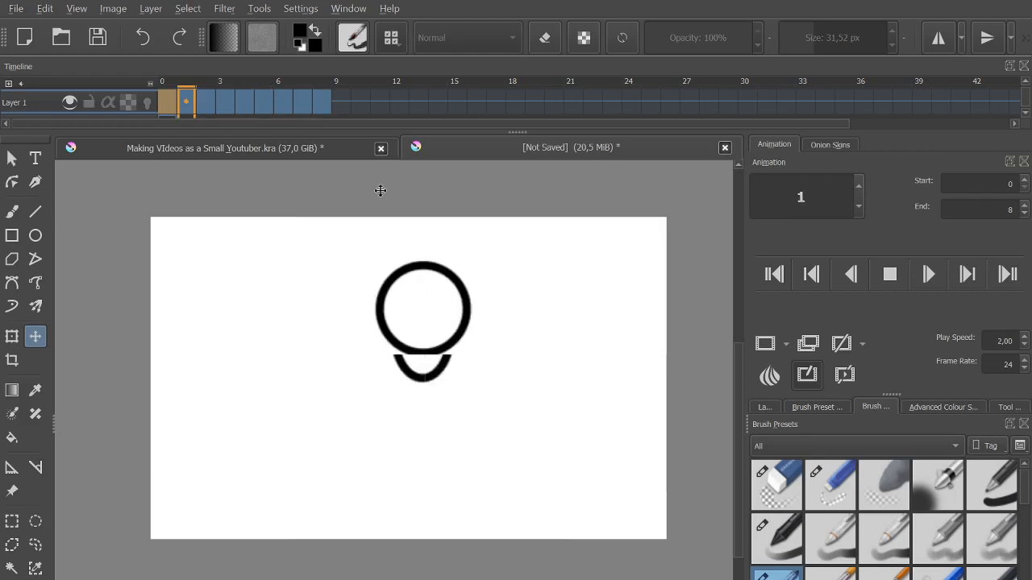
{"action": "left_click", "coordinate": [12, 212]}
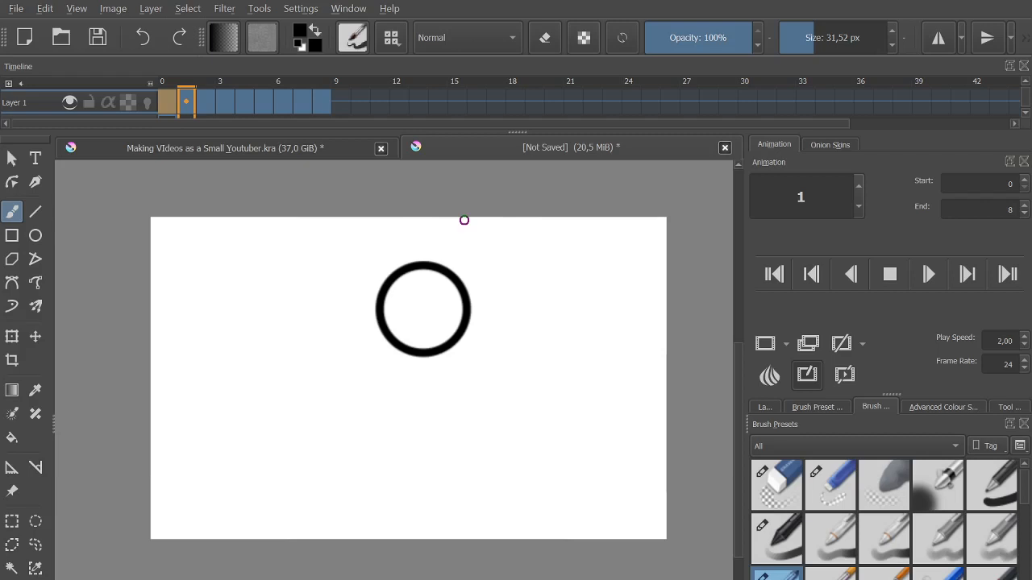
{"action": "key", "text": "space"}
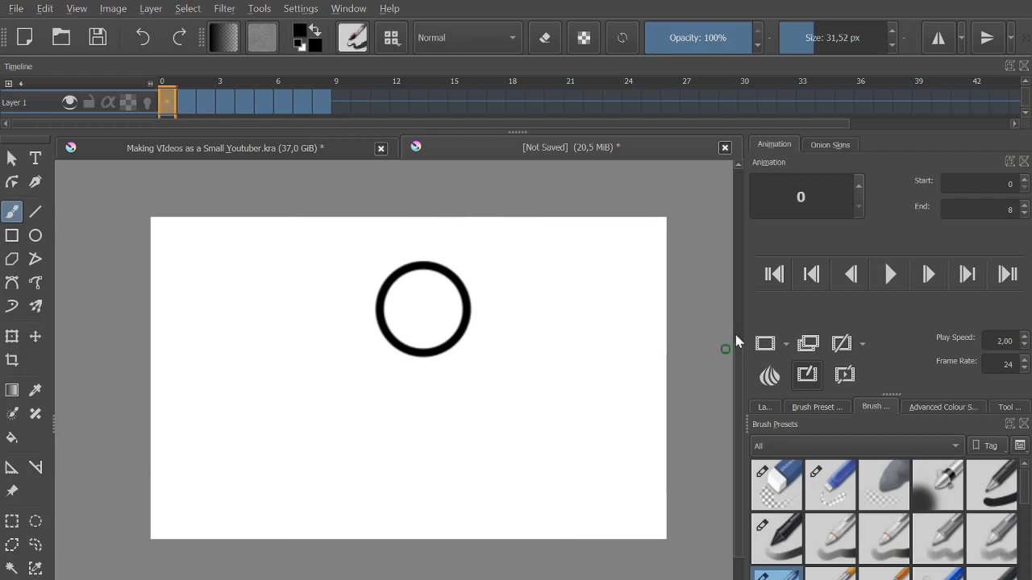
Examine the options for creating, duplicating and removing frames, including those for opacity keyframes
{"action": "left_click", "coordinate": [784, 348]}
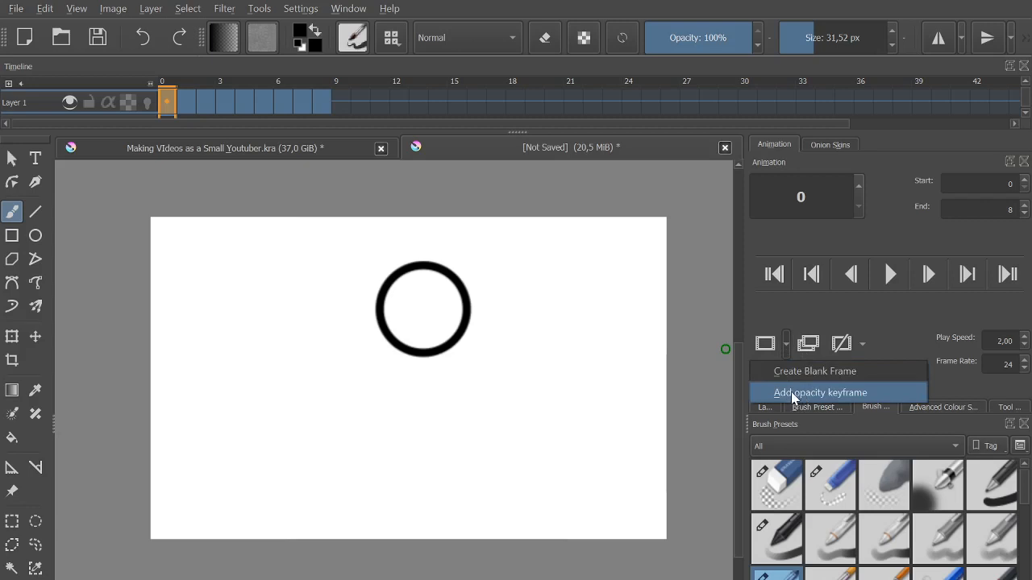
{"action": "left_click", "coordinate": [811, 347]}
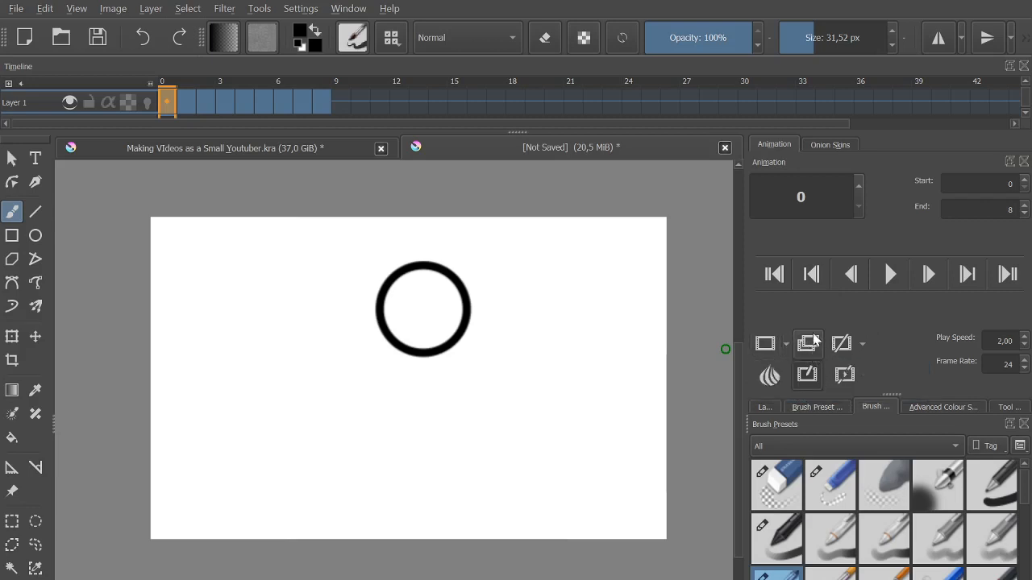
{"action": "left_click", "coordinate": [863, 347]}
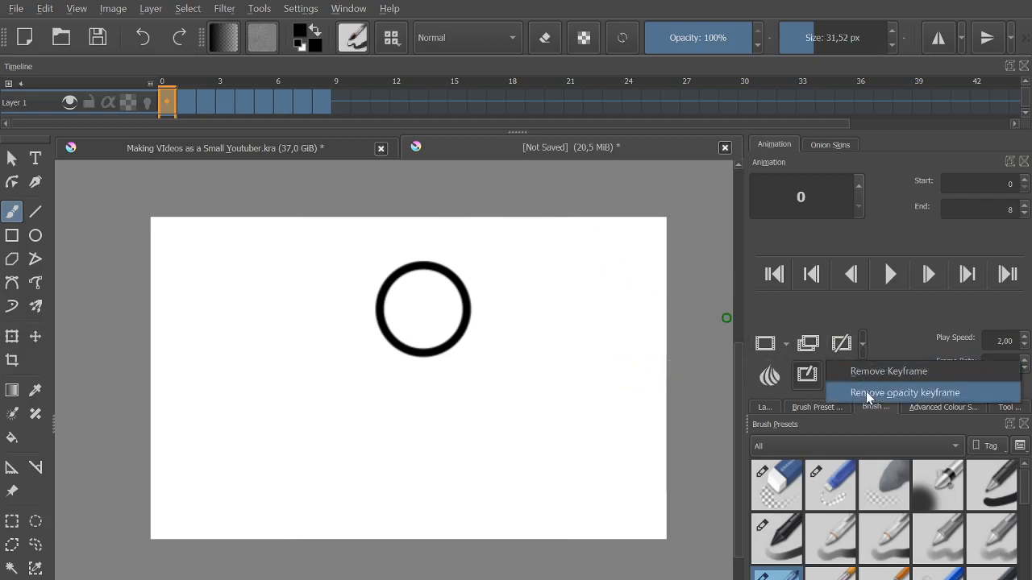
{"action": "left_click", "coordinate": [892, 341]}
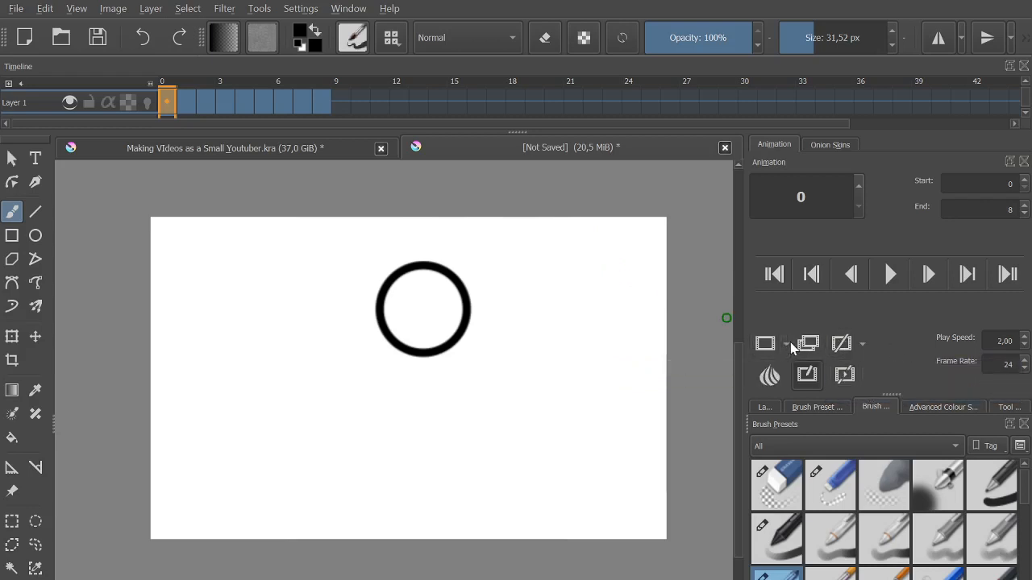
{"action": "left_click", "coordinate": [862, 345]}
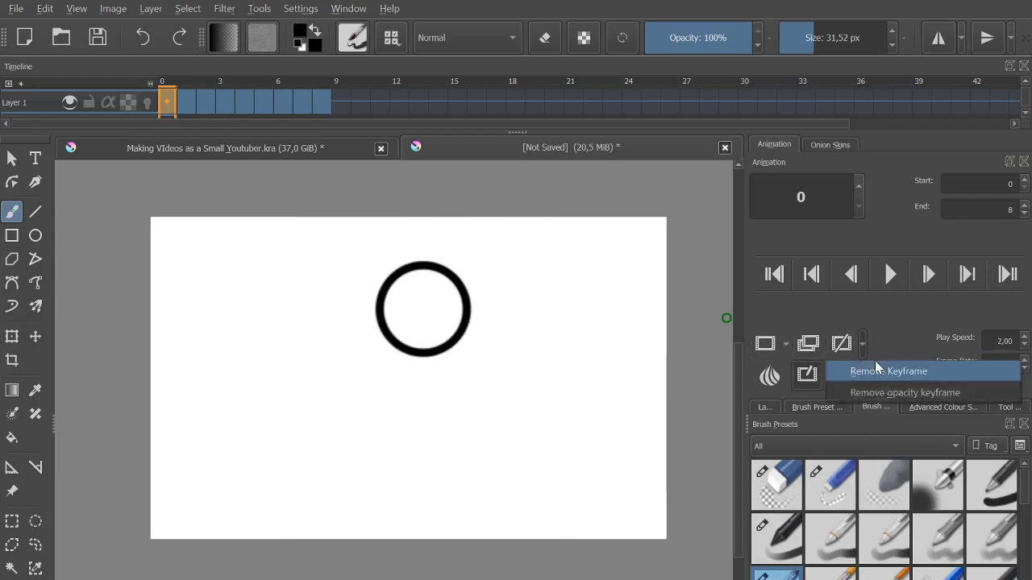
{"action": "left_click", "coordinate": [910, 328]}
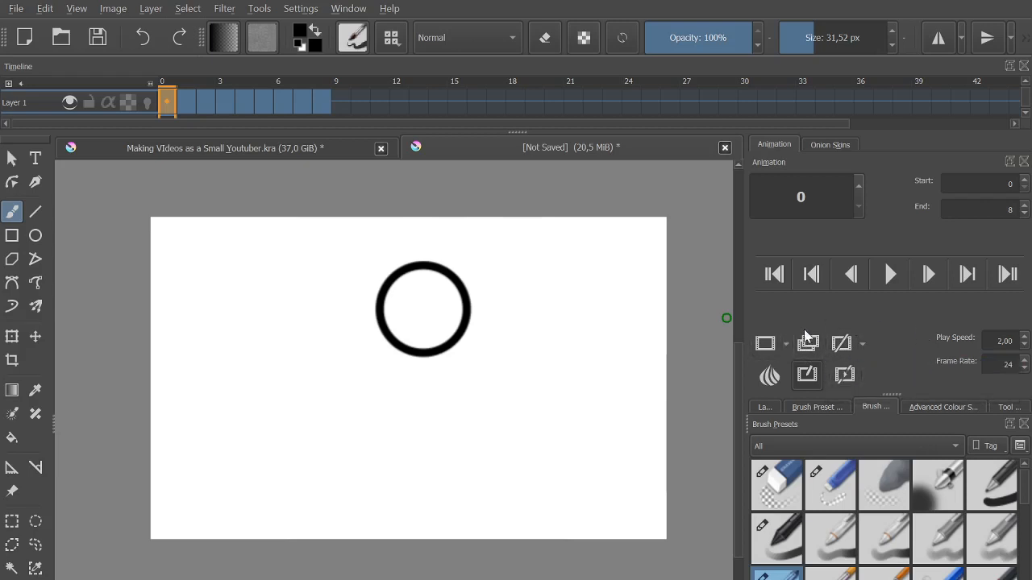
{"action": "right_click", "coordinate": [767, 379]}
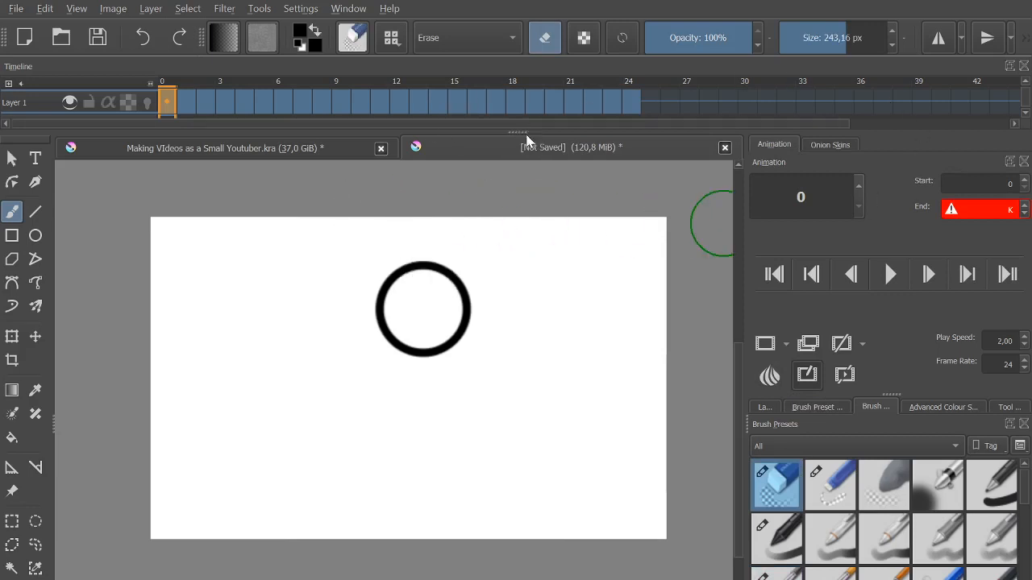
Enlarge the timeline area so that the Background layer's row is shown below Layer 1
{"action": "left_click_drag", "start_coordinate": [530, 147], "coordinate": [529, 178]}
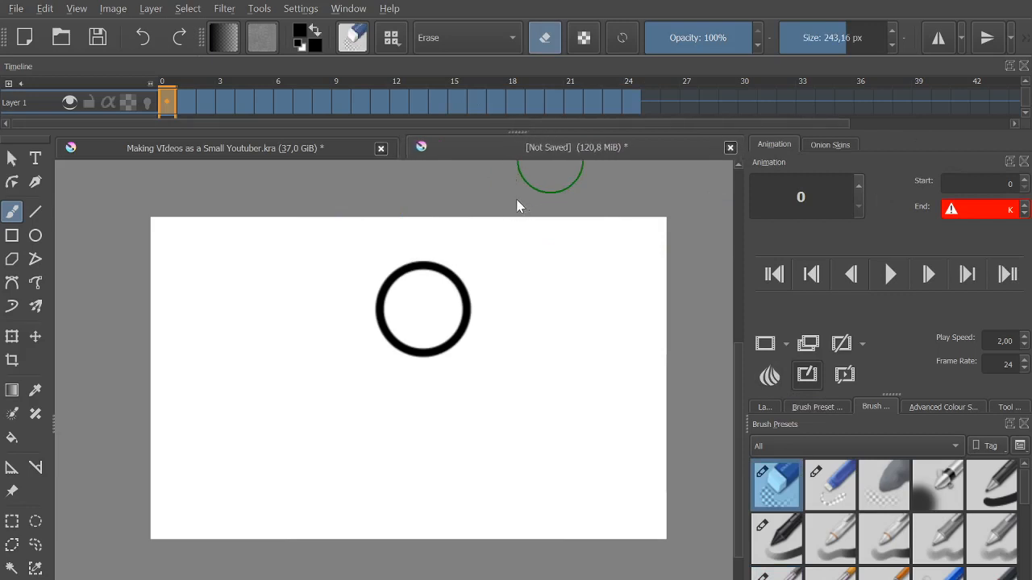
{"action": "left_click_drag", "start_coordinate": [527, 130], "coordinate": [520, 155]}
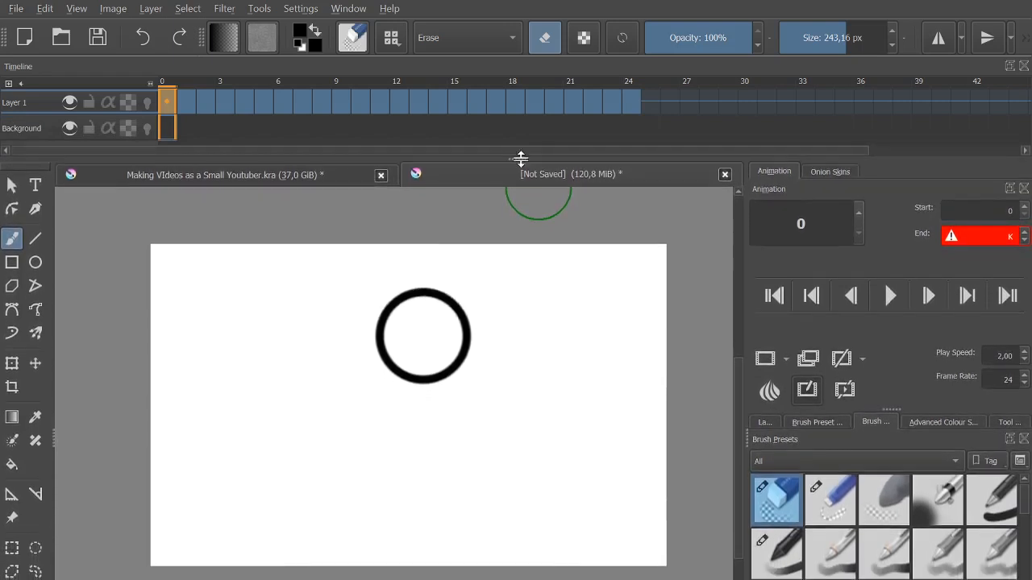
{"action": "left_click", "coordinate": [153, 128]}
{"action": "left_click_drag", "start_coordinate": [522, 159], "coordinate": [518, 129]}
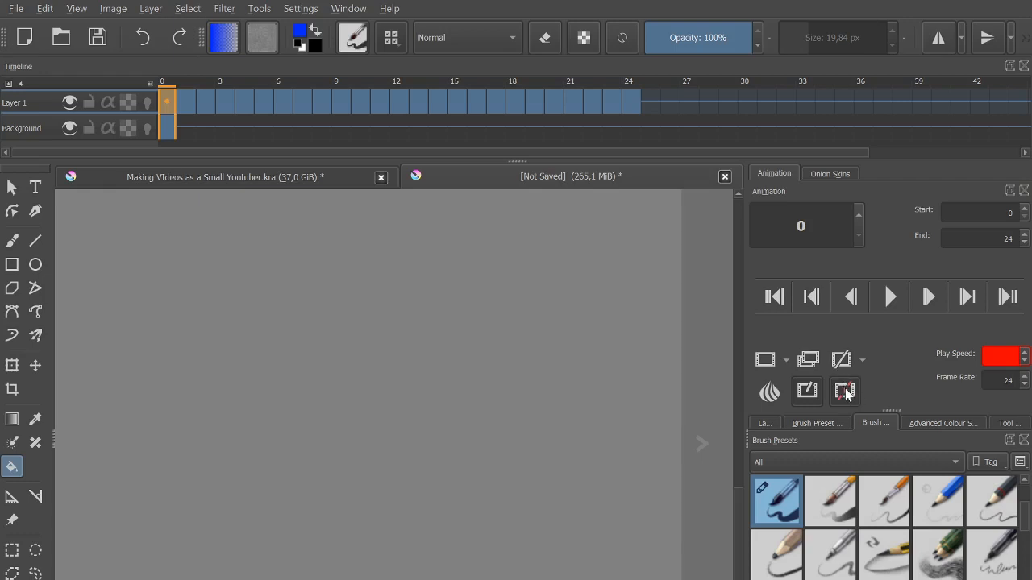
Toggle the drop frames option for playback and switch it back
{"action": "left_click", "coordinate": [846, 395]}
{"action": "left_click", "coordinate": [853, 394]}
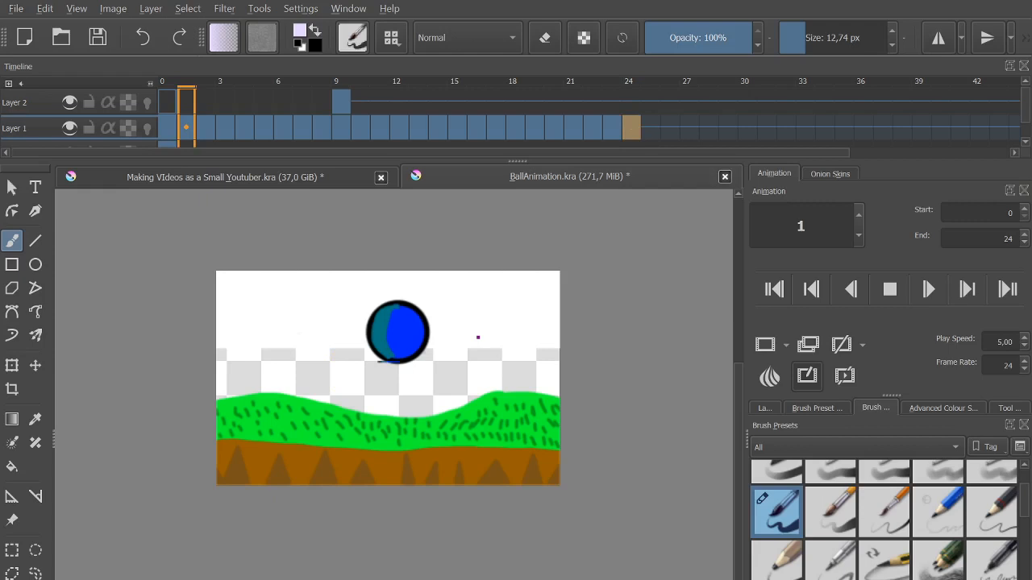
View the playing ball animation in canvas-only mode at a larger zoom
{"action": "key", "text": "Tab"}
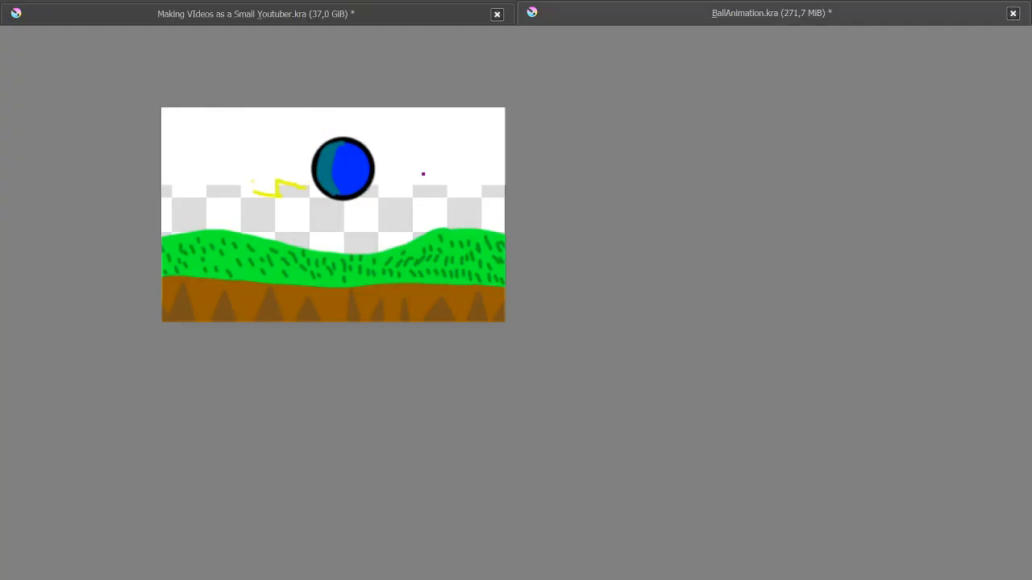
{"action": "scroll", "coordinate": [423, 174], "scroll_direction": "up", "scroll_amount": 2}
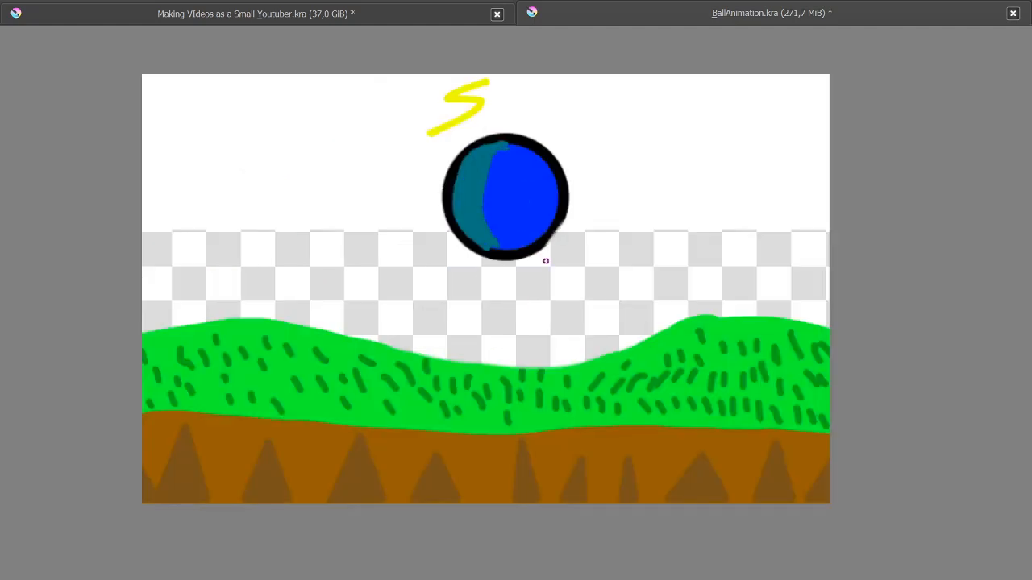